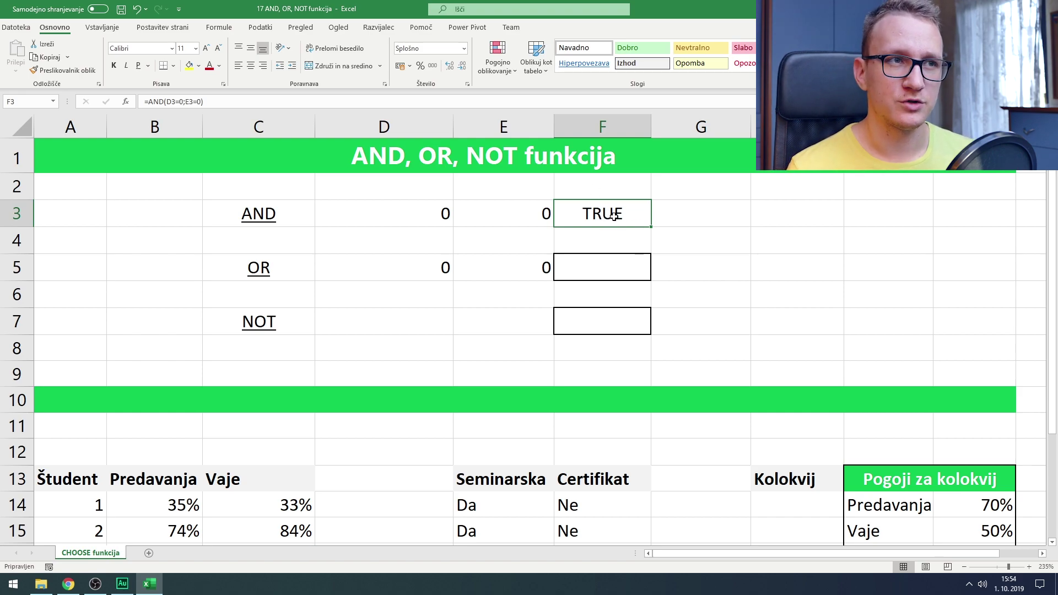
- Set both input values of the AND example, cells D3 and E3, to 1
click(412, 214)
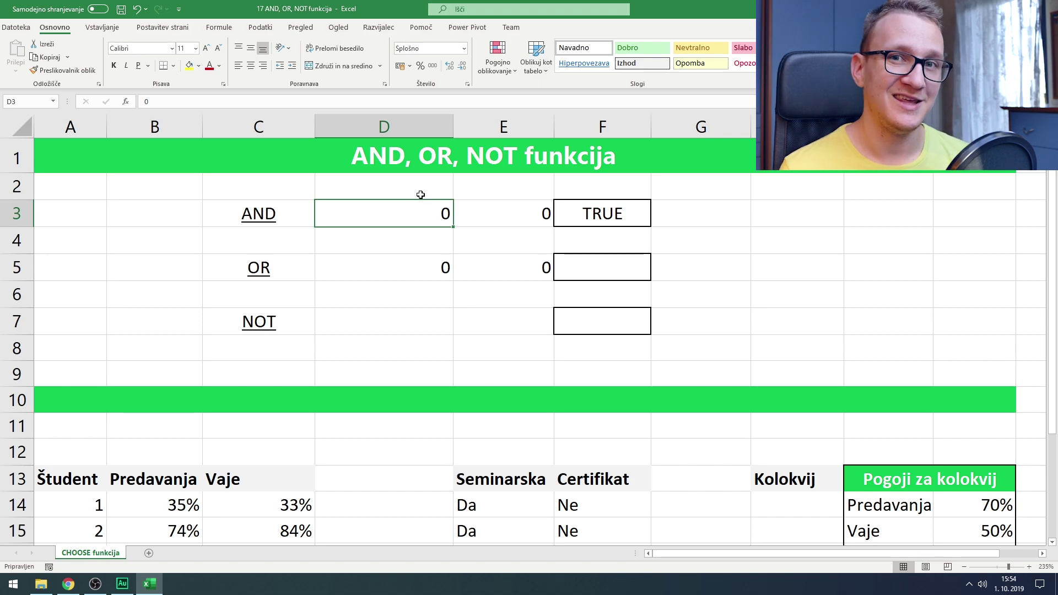
click(529, 215)
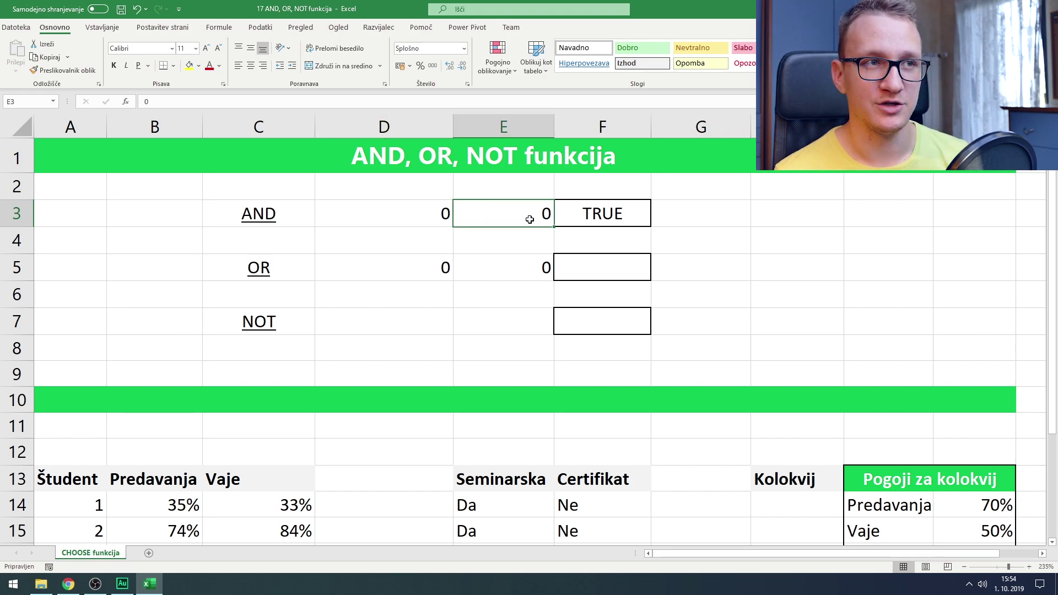
click(391, 213)
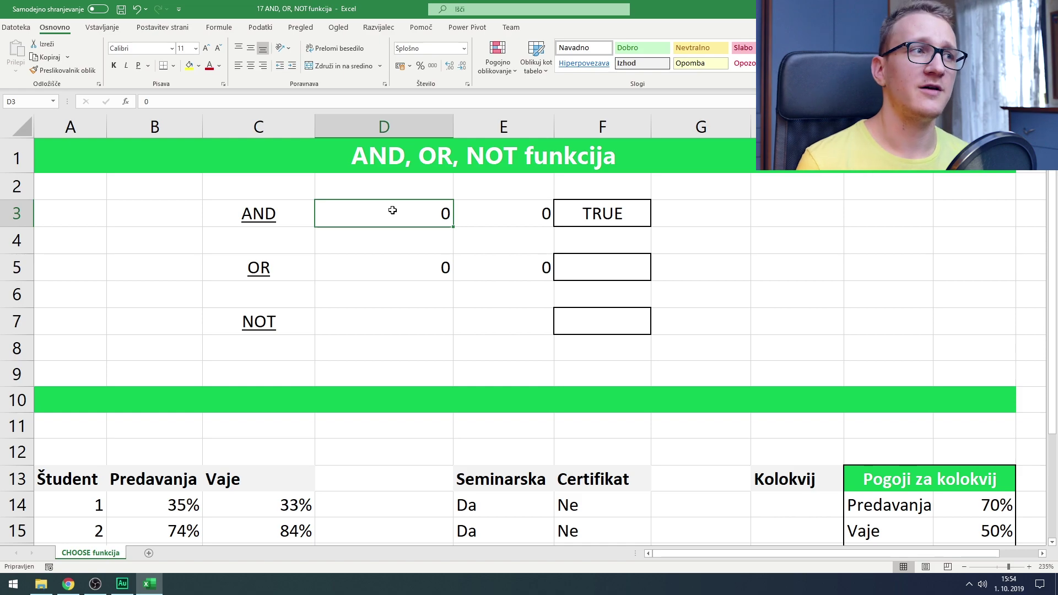
text(1)
key(Return)
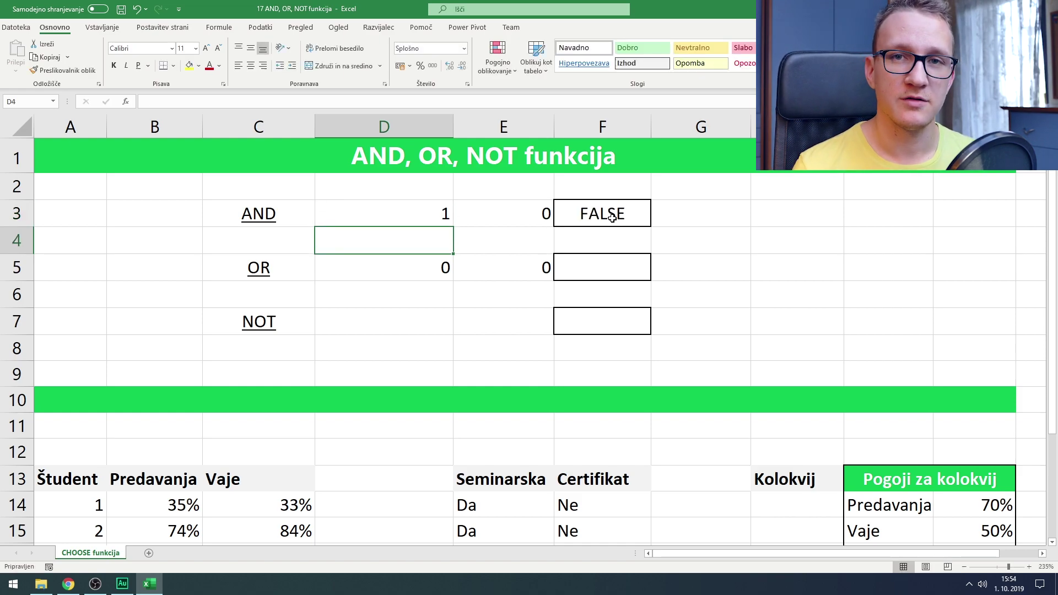
click(527, 217)
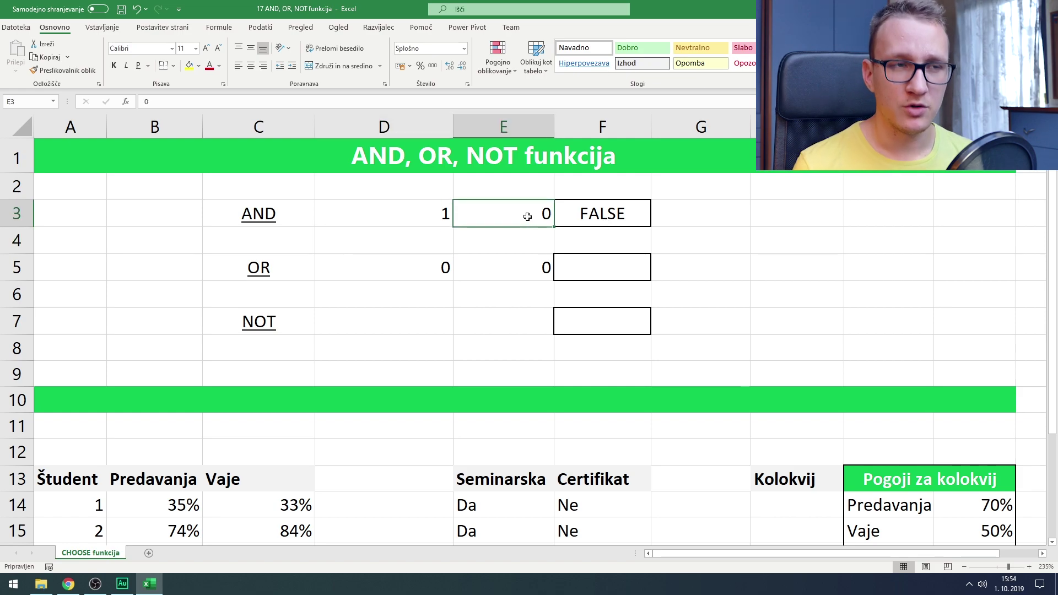
text(1)
key(Return)
- Set the first input value of the AND example, cell D3, to 0
key(Up)
key(Left)
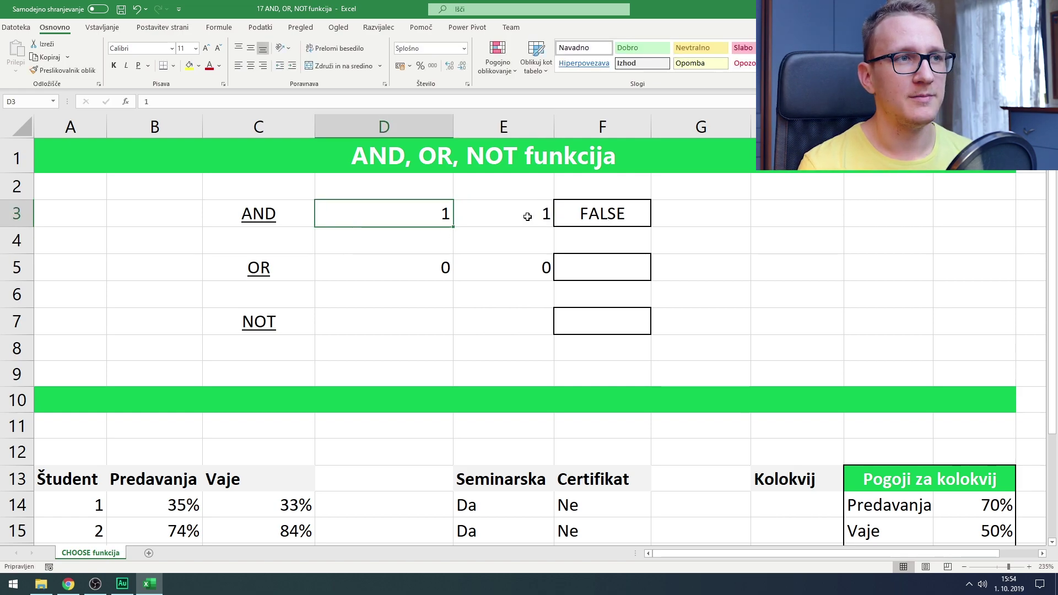
text(0)
key(Return)
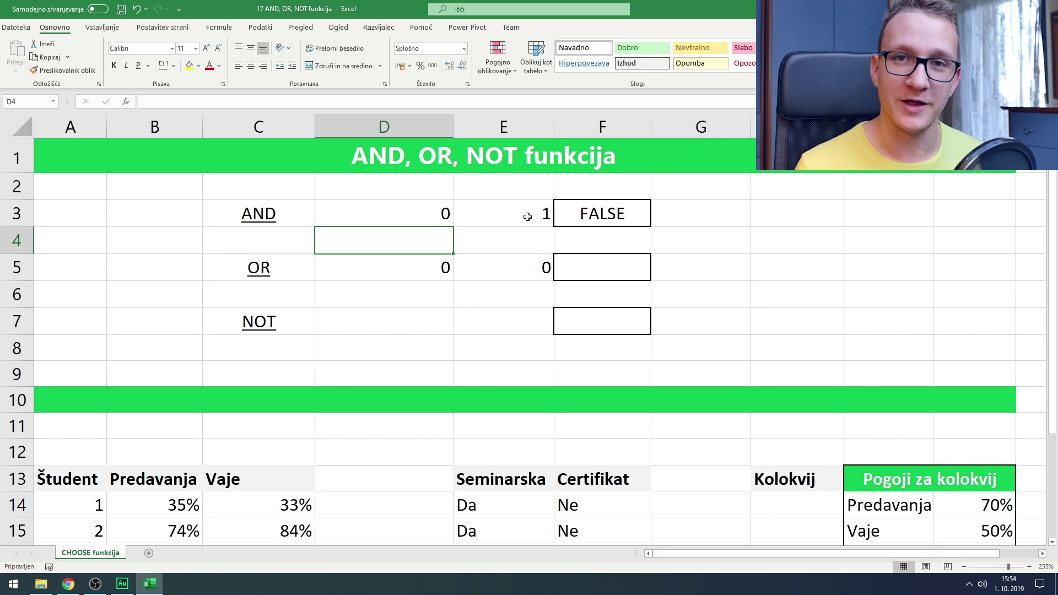
- Enter an OR function in F5 with the logical arguments D5=0 and E5=0
click(633, 263)
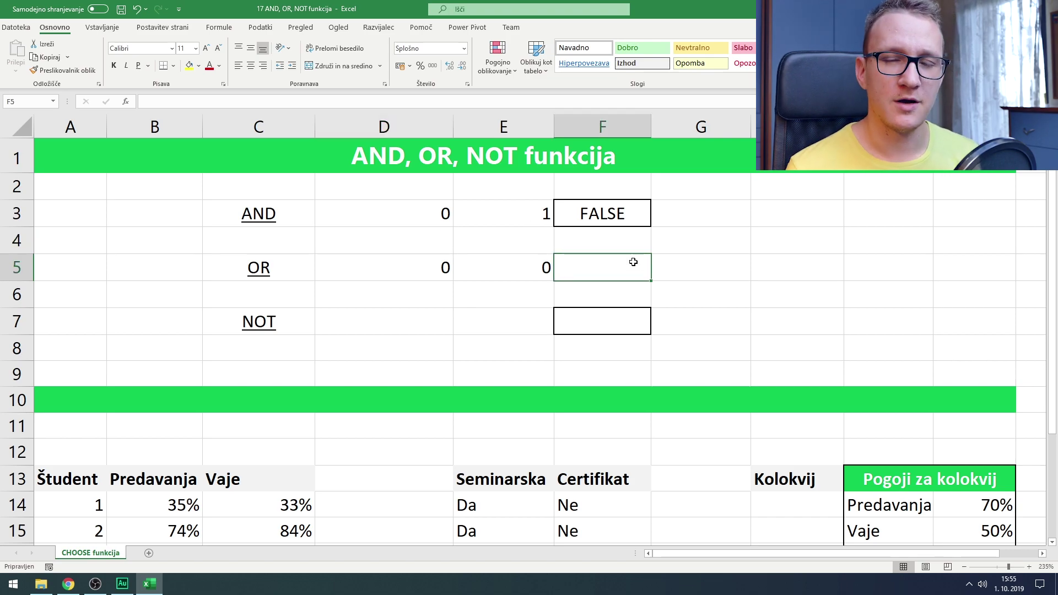
text(=)
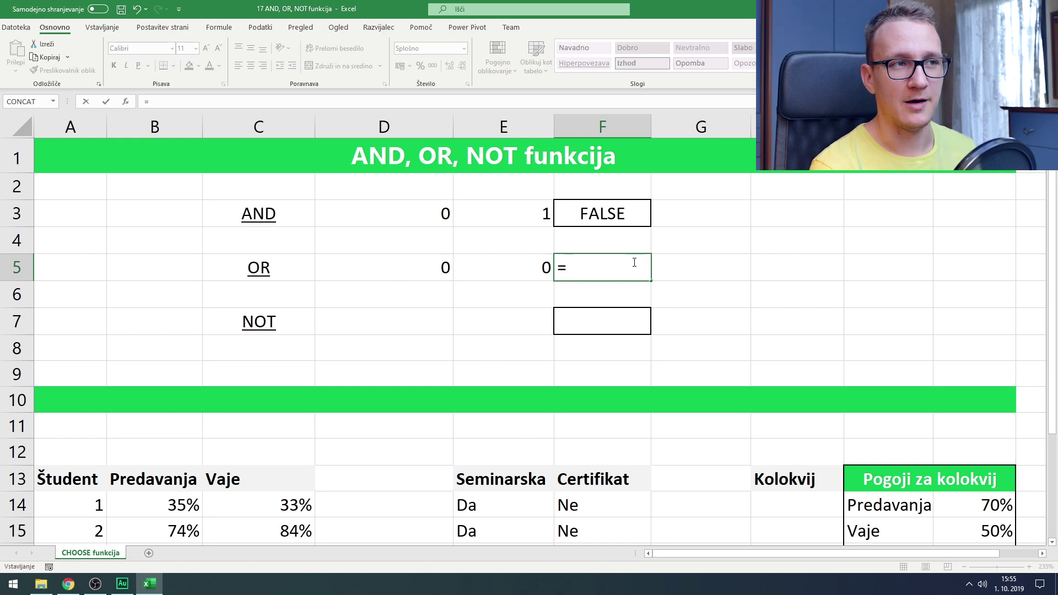
text(or()
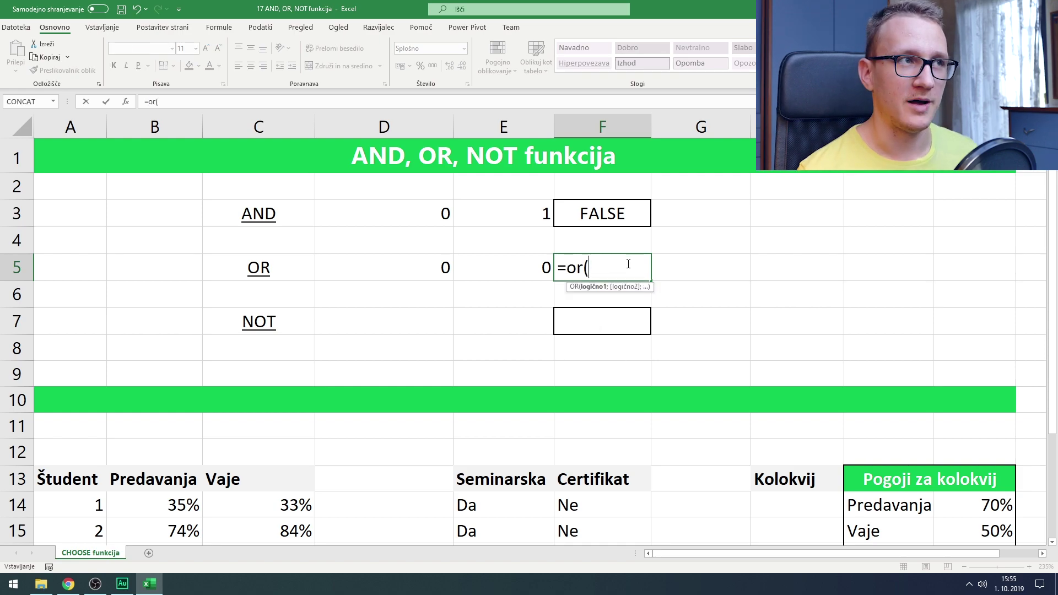
click(126, 101)
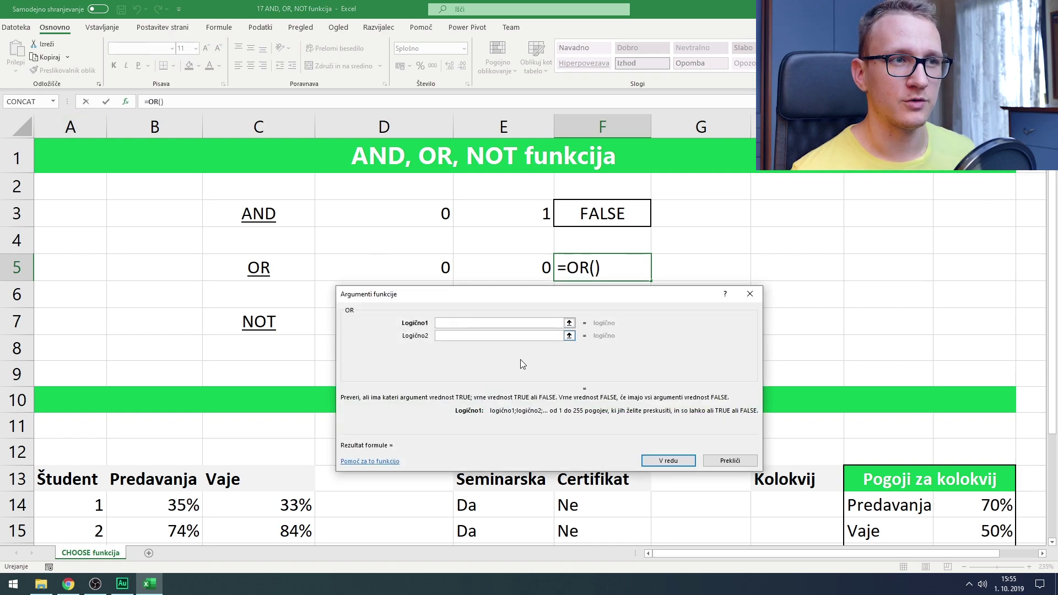
drag(560, 298, 516, 301)
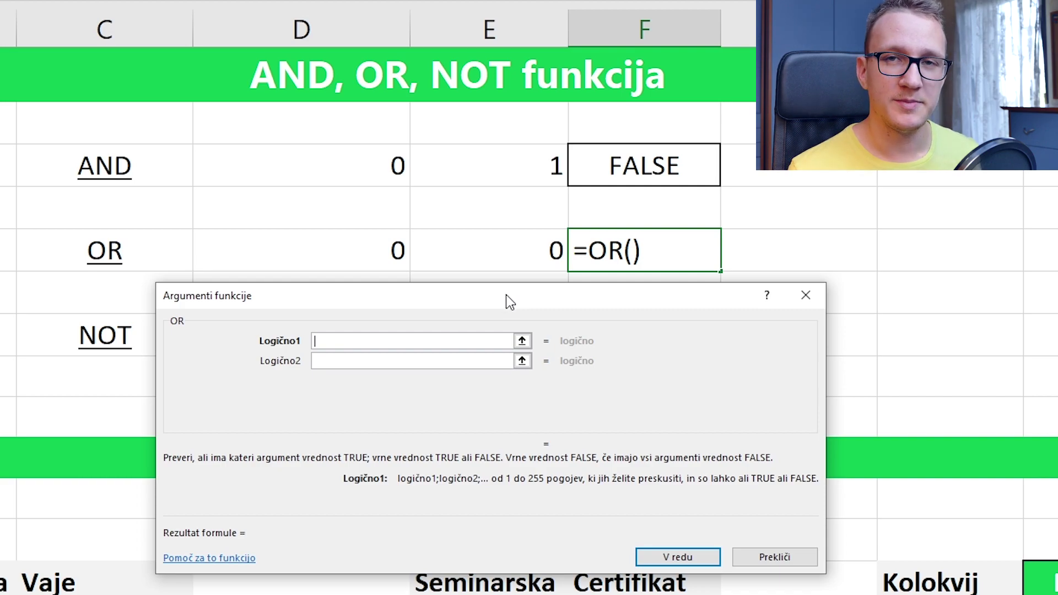
click(378, 254)
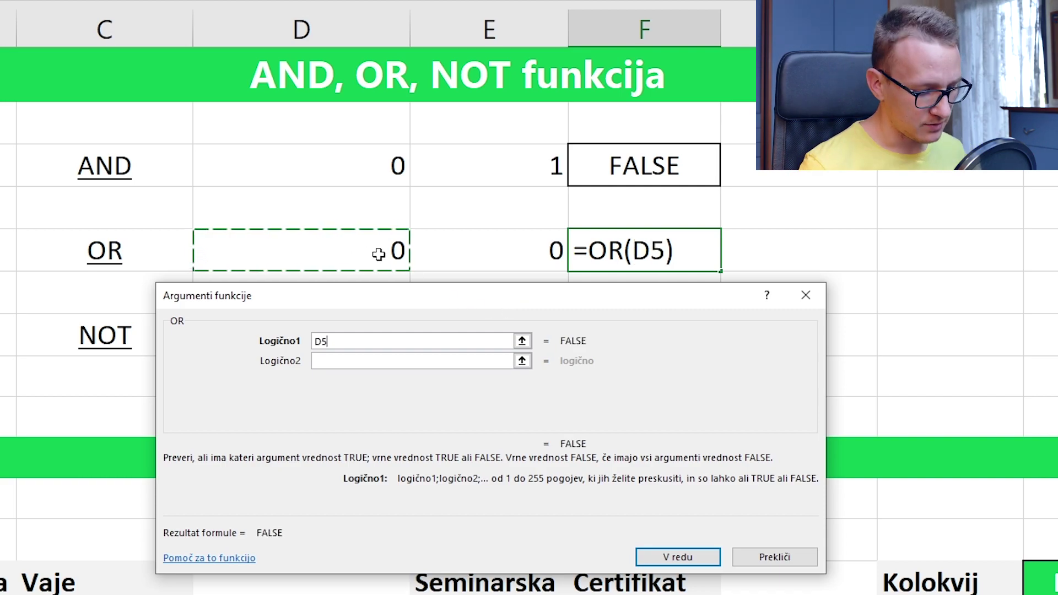
text(=)
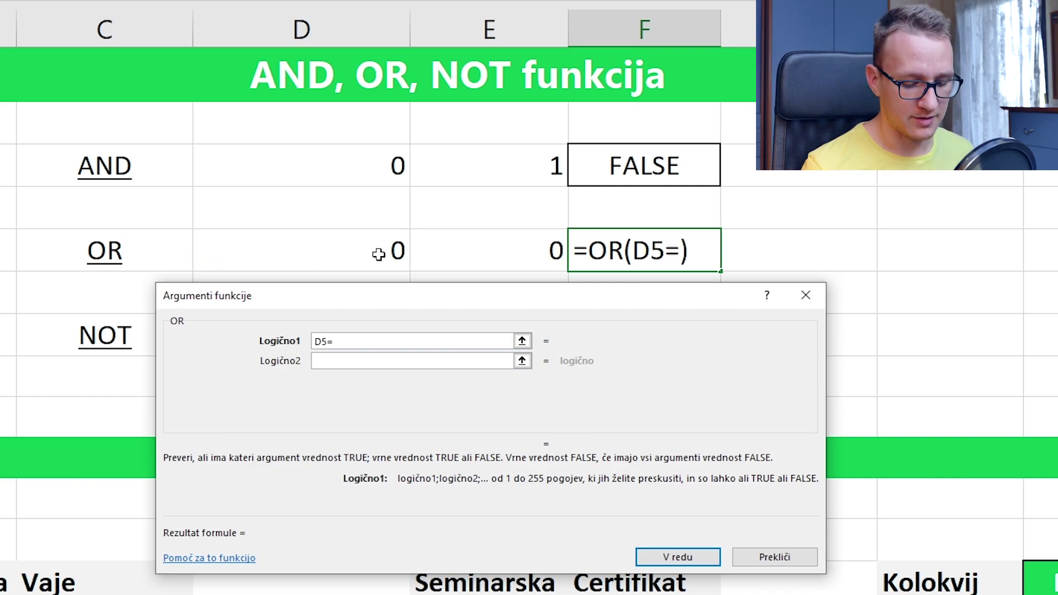
text(0)
key(Tab)
click(540, 253)
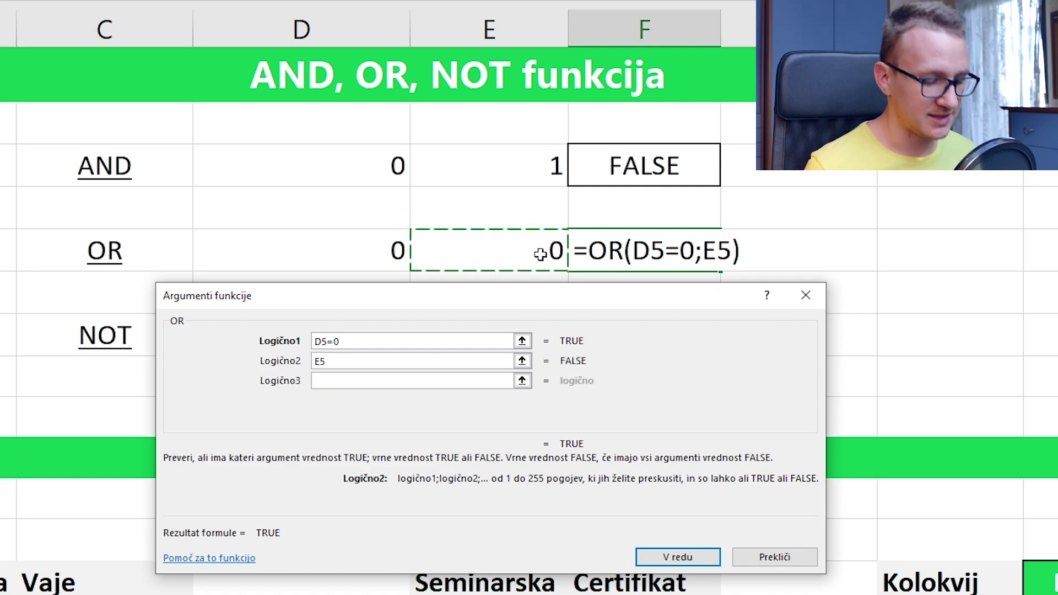
text(=0)
click(677, 556)
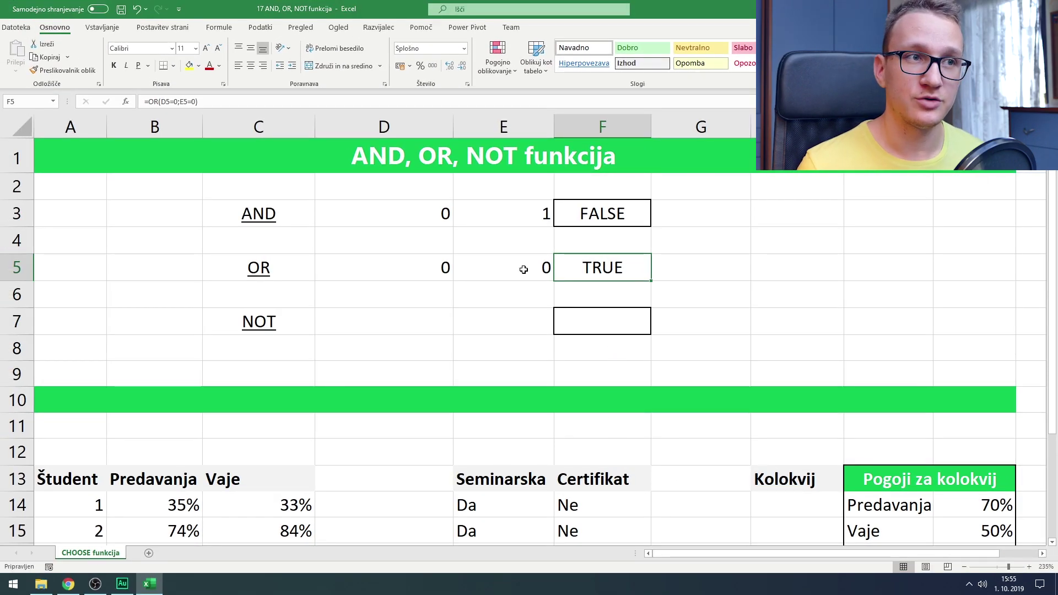
- Set both input values of the OR example, cells E5 and D5, to 1
click(522, 270)
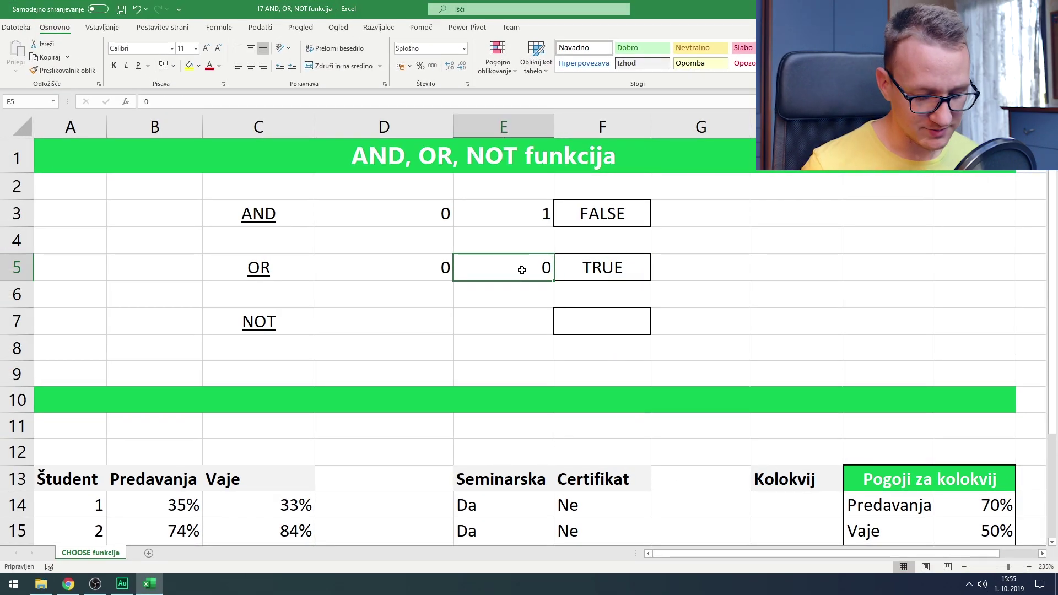
text(1)
key(Return)
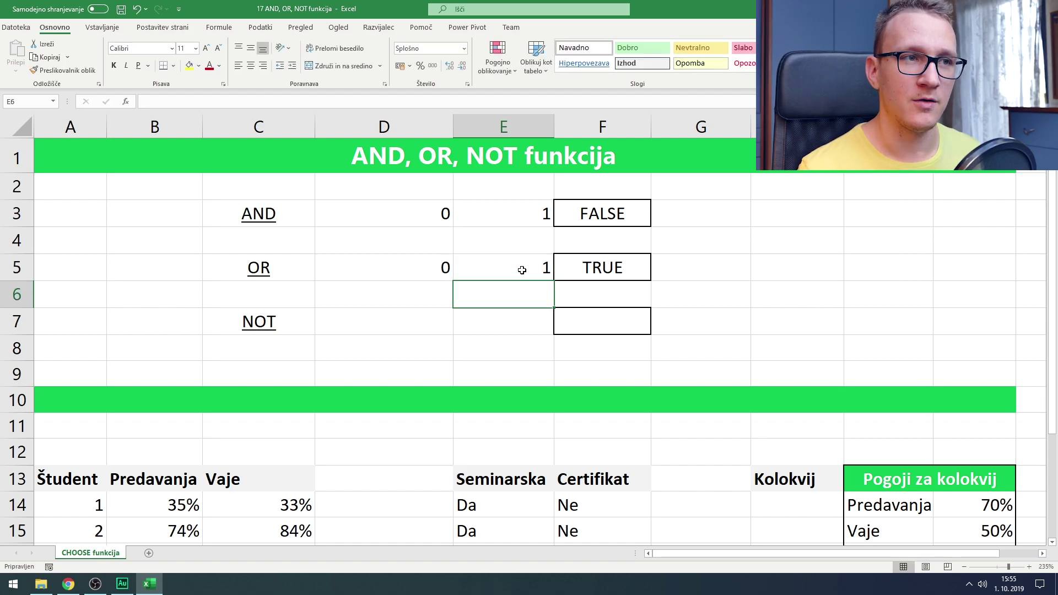
click(441, 261)
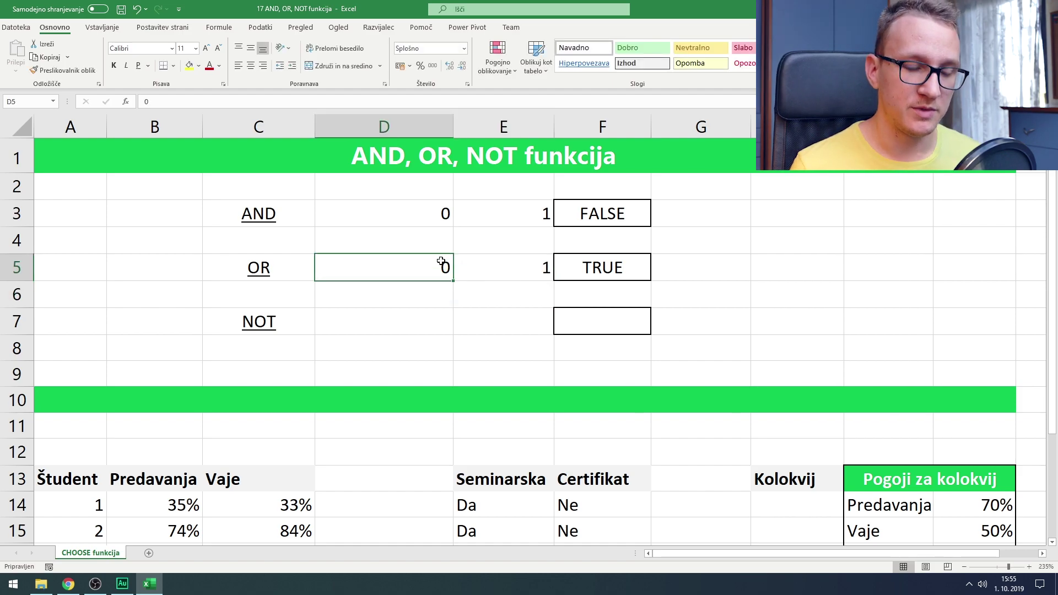
text(1)
key(Return)
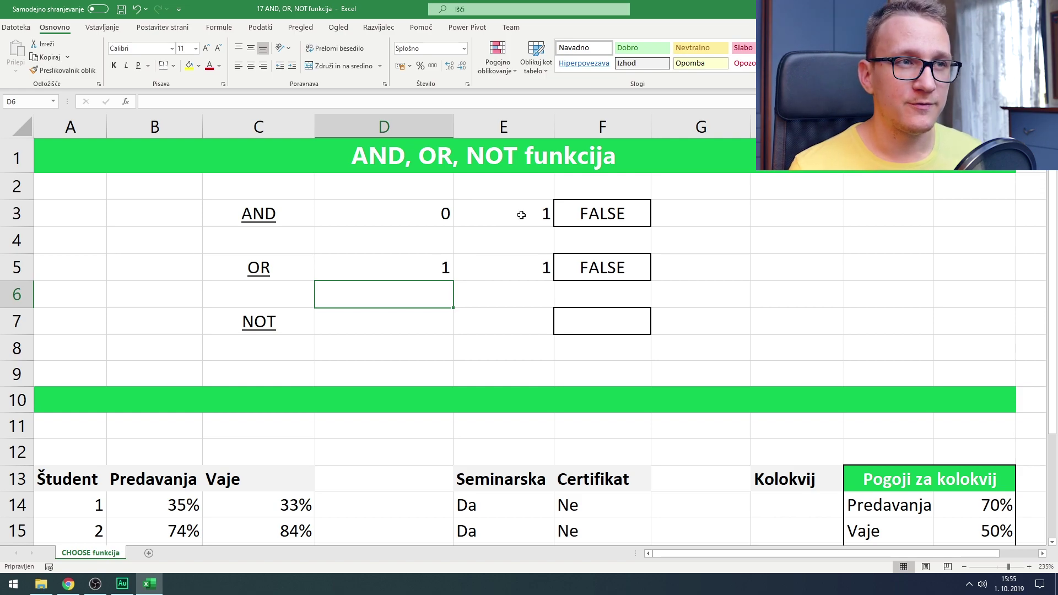
drag(489, 217, 419, 217)
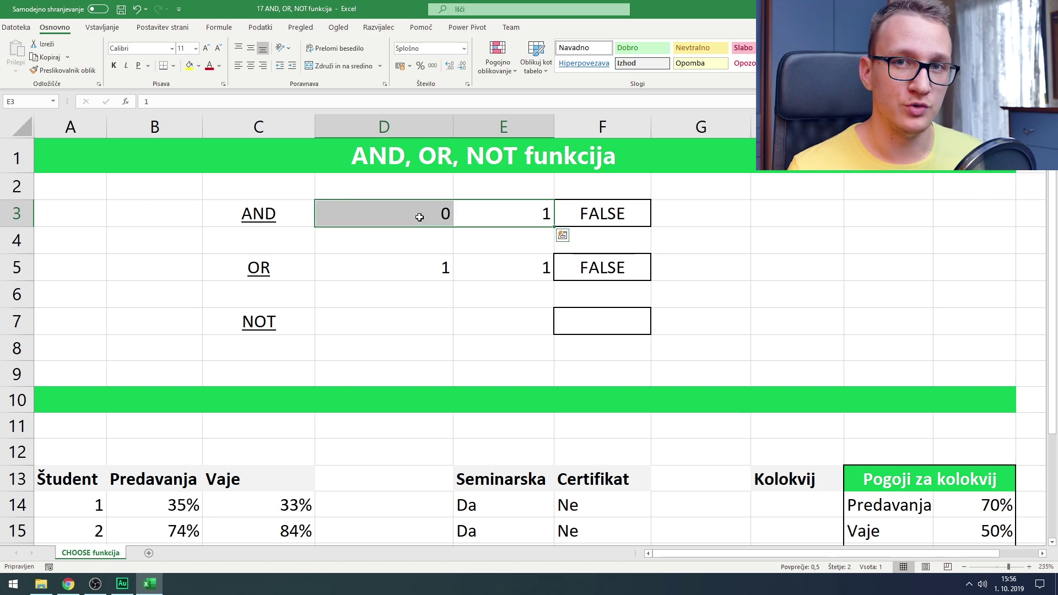
click(423, 268)
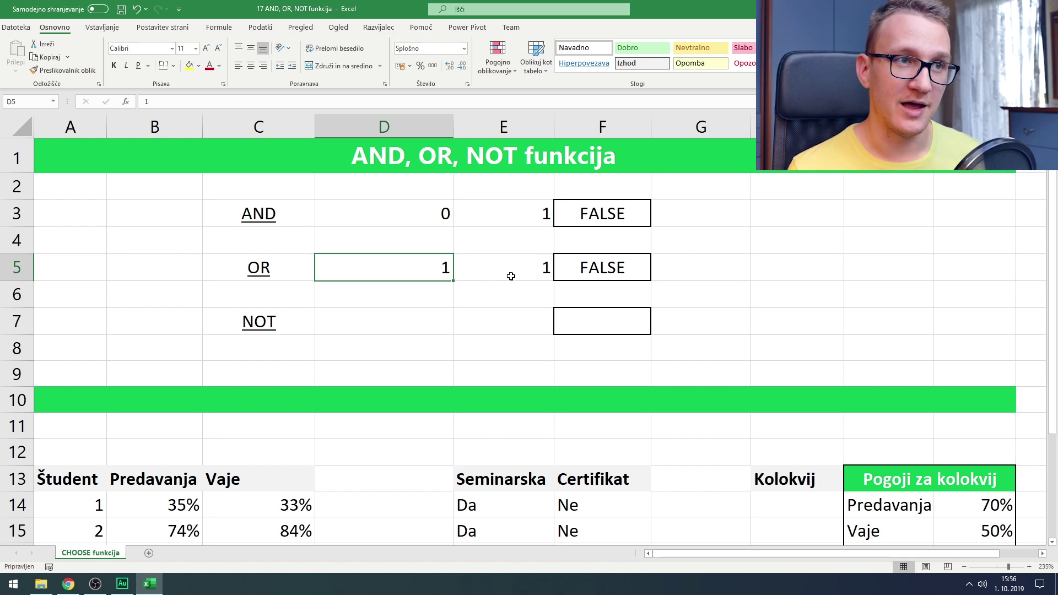
click(515, 267)
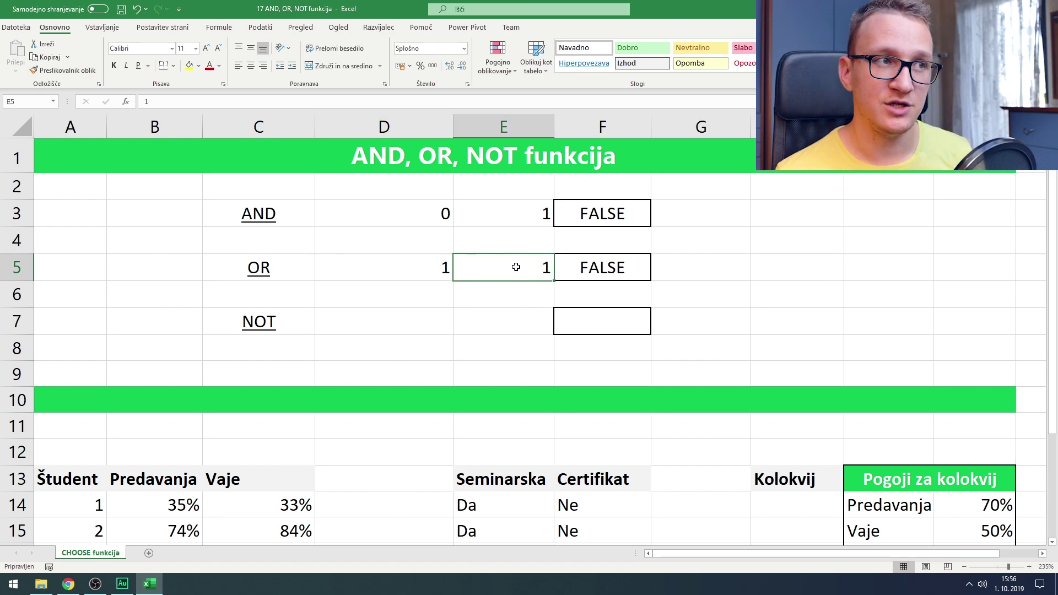
click(397, 268)
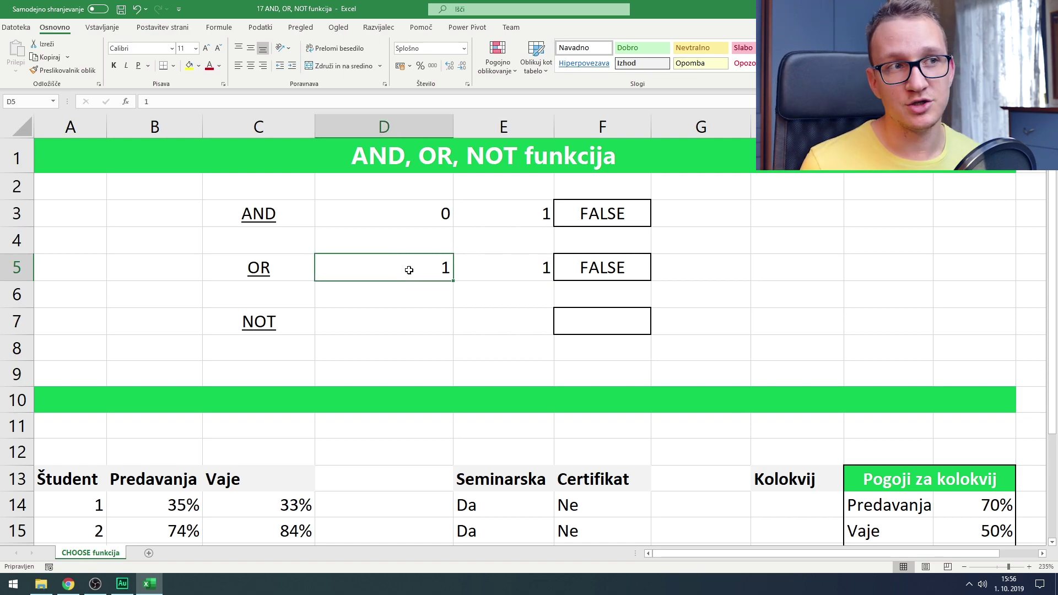
drag(407, 269, 517, 268)
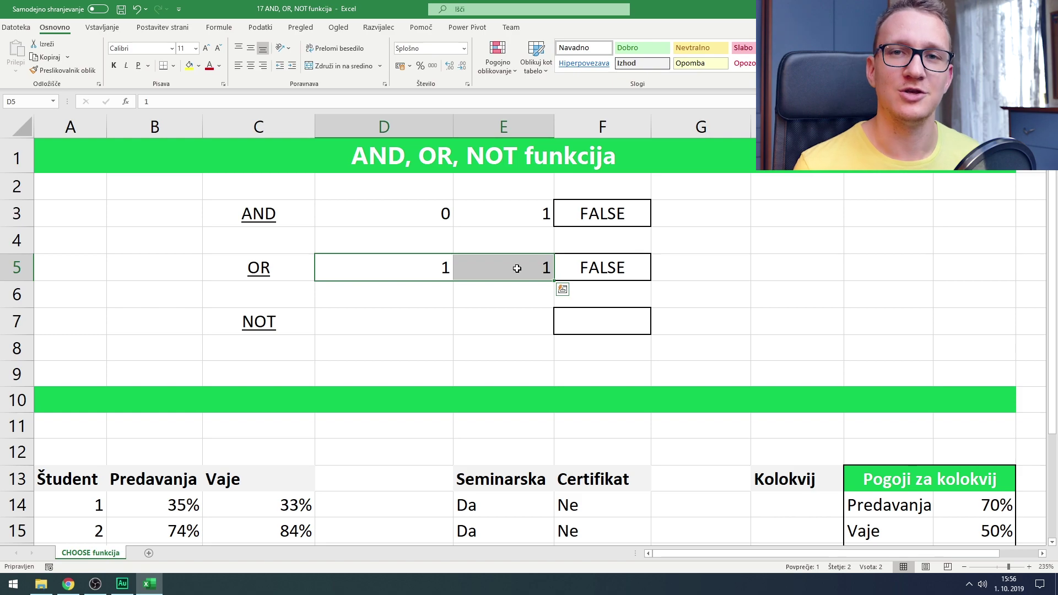
- Set E3 to 0 and enter a NOT function in F7 that negates the AND result in F3
click(517, 213)
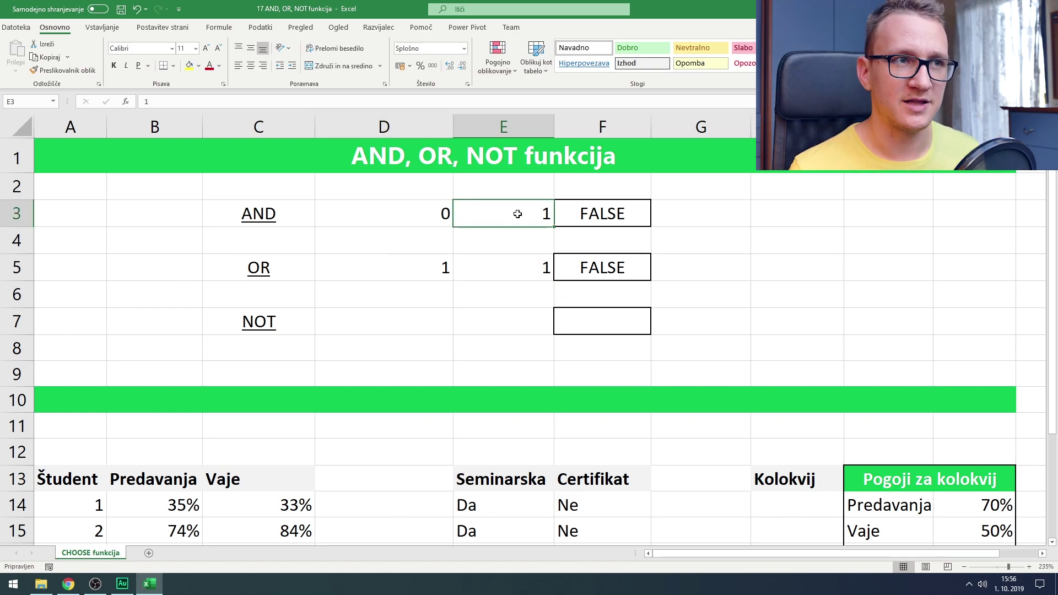
text(0)
click(610, 323)
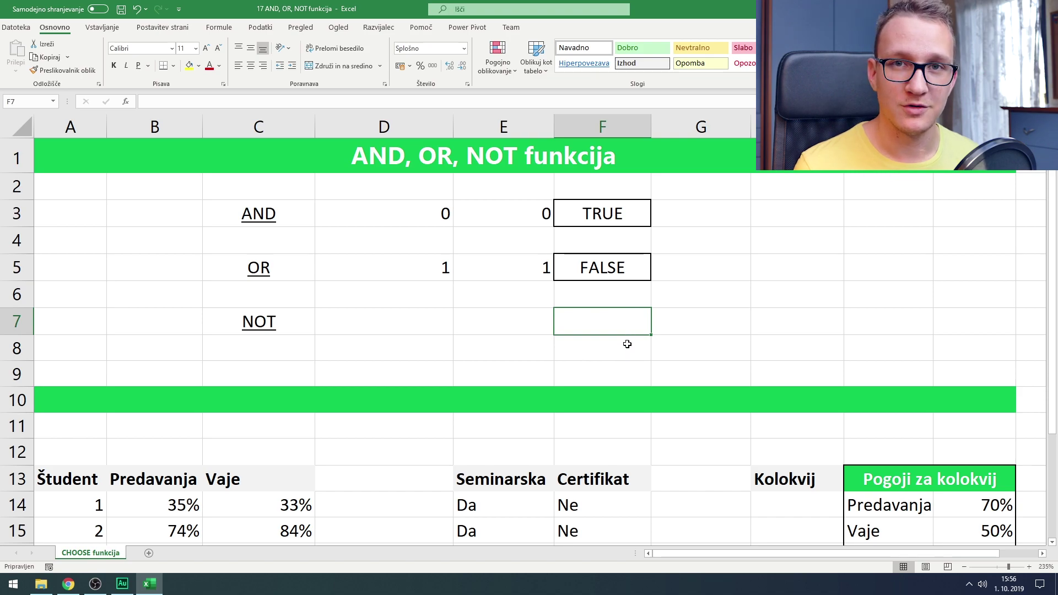
text(=)
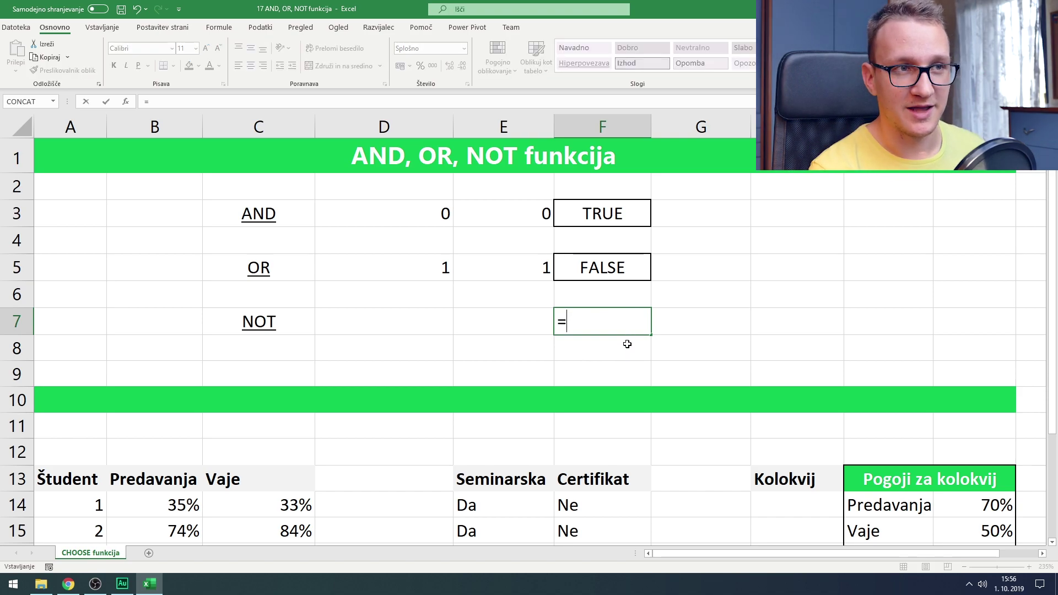
text(not()
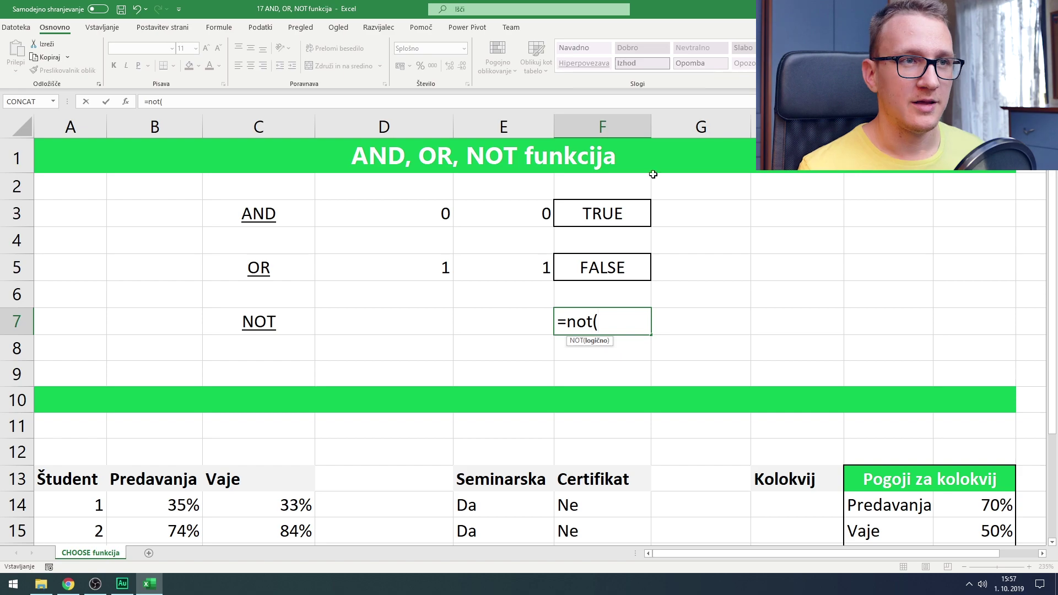
click(618, 212)
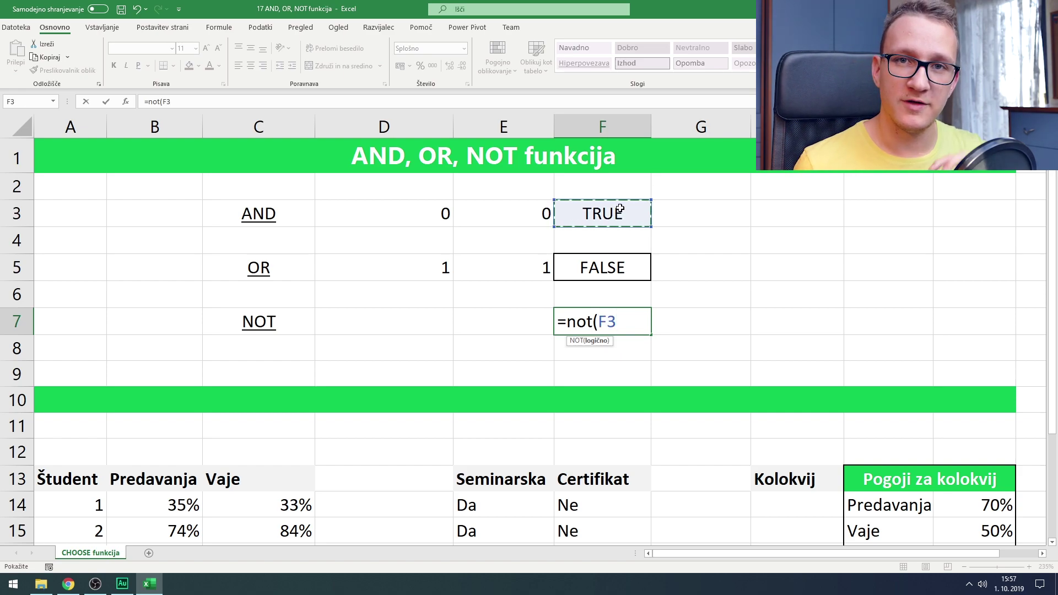
key(Return)
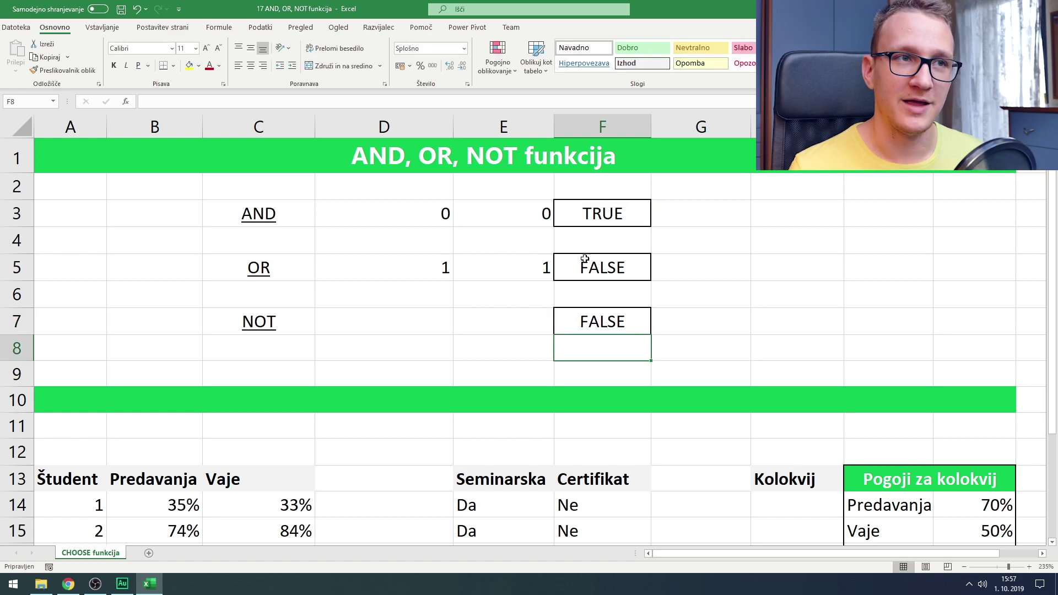
- Set the second input value of the AND example, cell E3, to 1
click(525, 219)
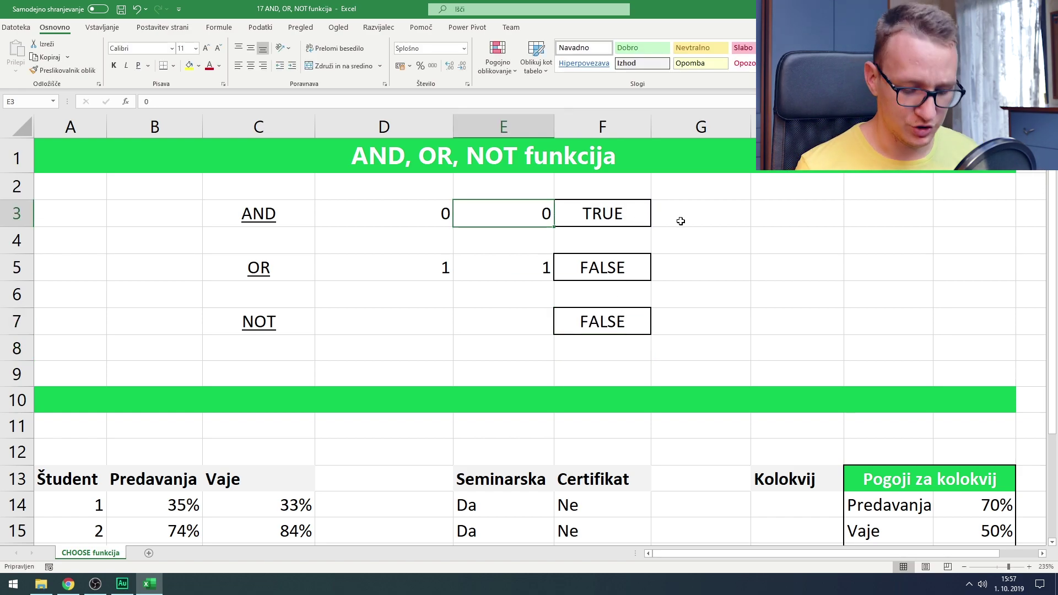
text(1)
key(Return)
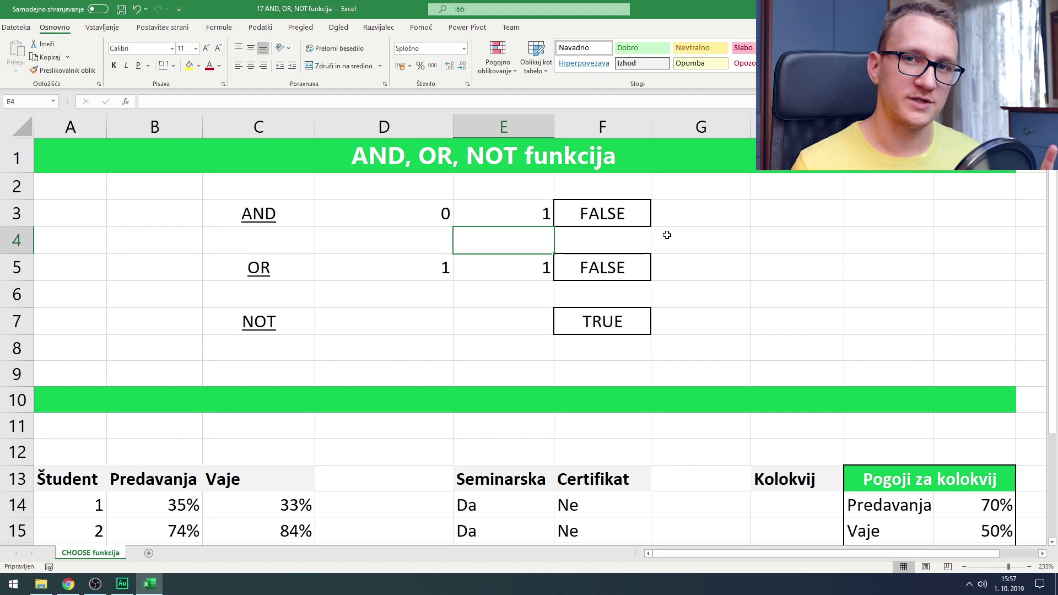
- Examine the student table's Predavanja, Vaje, Seminarska and Certifikat data and the empty Kolokvij column in rows 14 to 19
scroll(691, 303, down, 2)
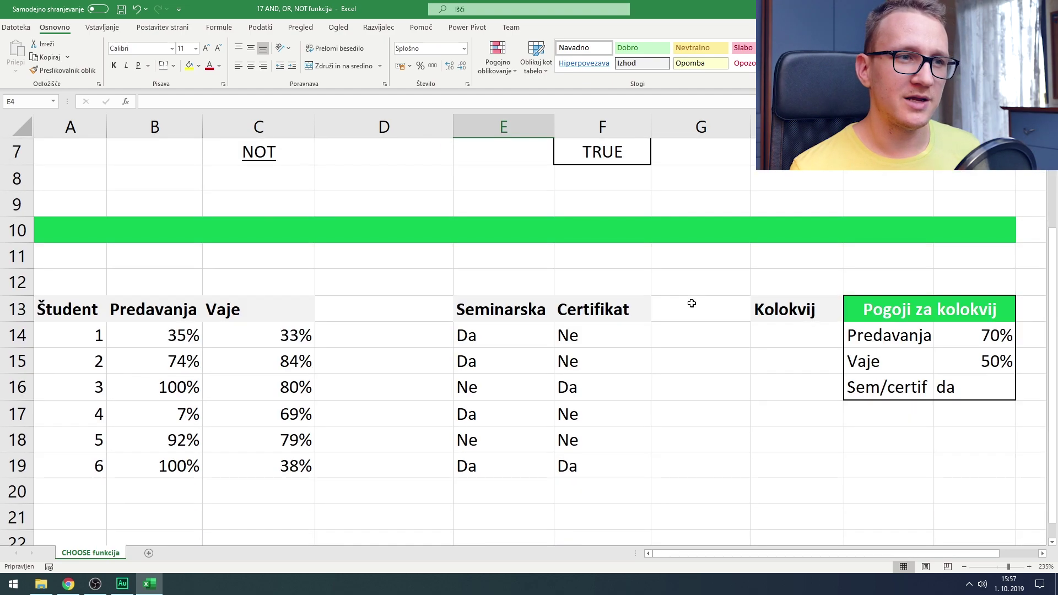
scroll(691, 303, down, 1)
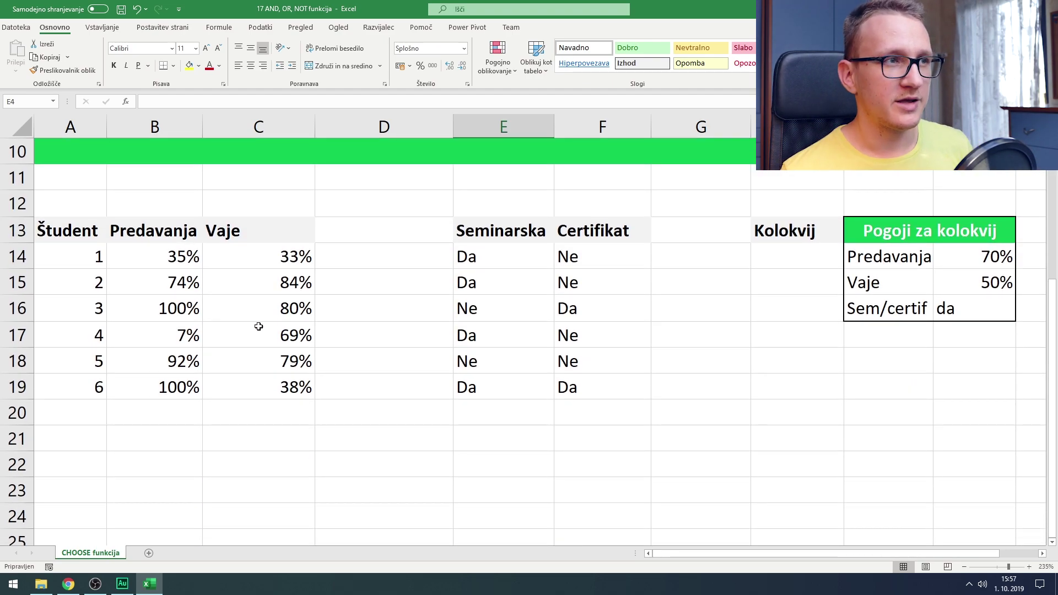
drag(87, 234, 266, 392)
click(182, 257)
key(ctrl+shift+Down)
drag(182, 257, 169, 387)
drag(271, 256, 268, 384)
drag(496, 258, 506, 385)
drag(604, 251, 614, 381)
drag(165, 256, 584, 392)
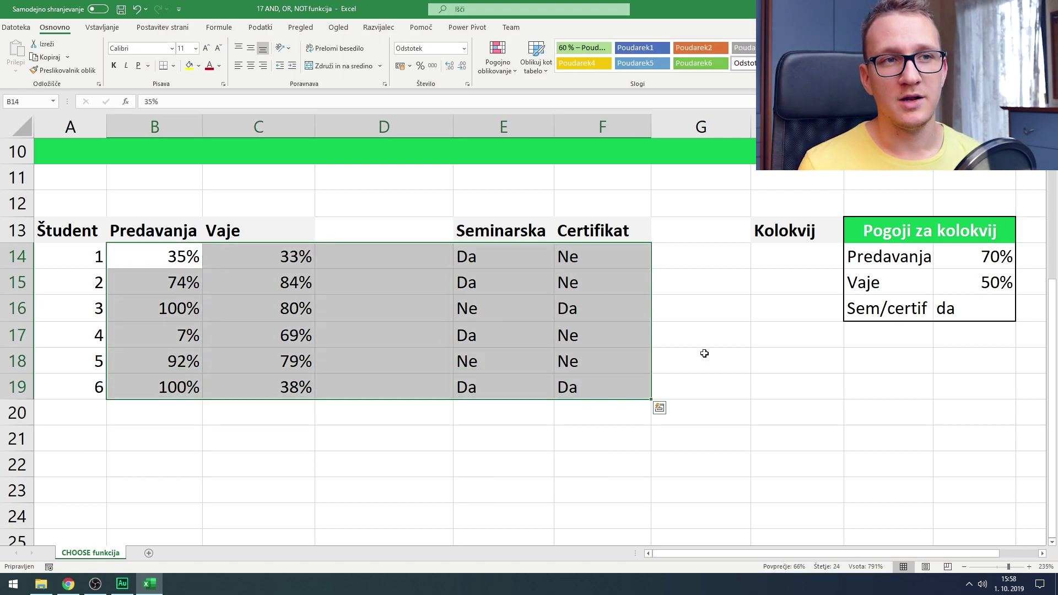
drag(798, 253, 811, 378)
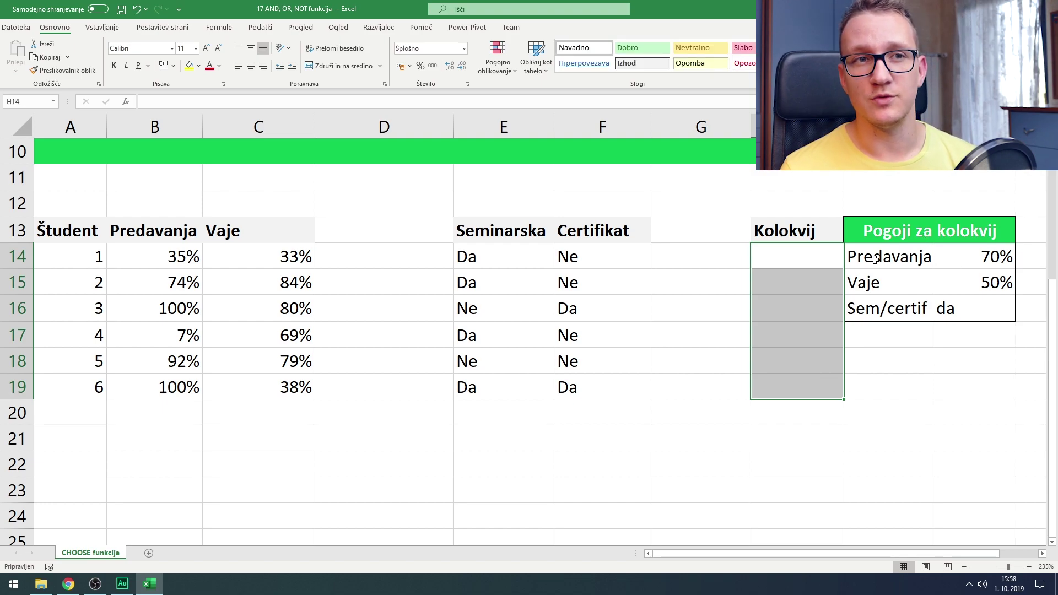
- Review the three Kolokvij conditions and relate the first student's Predavanja/Vaje and Seminarska/Certifikat pairs to the AND and OR examples
click(996, 257)
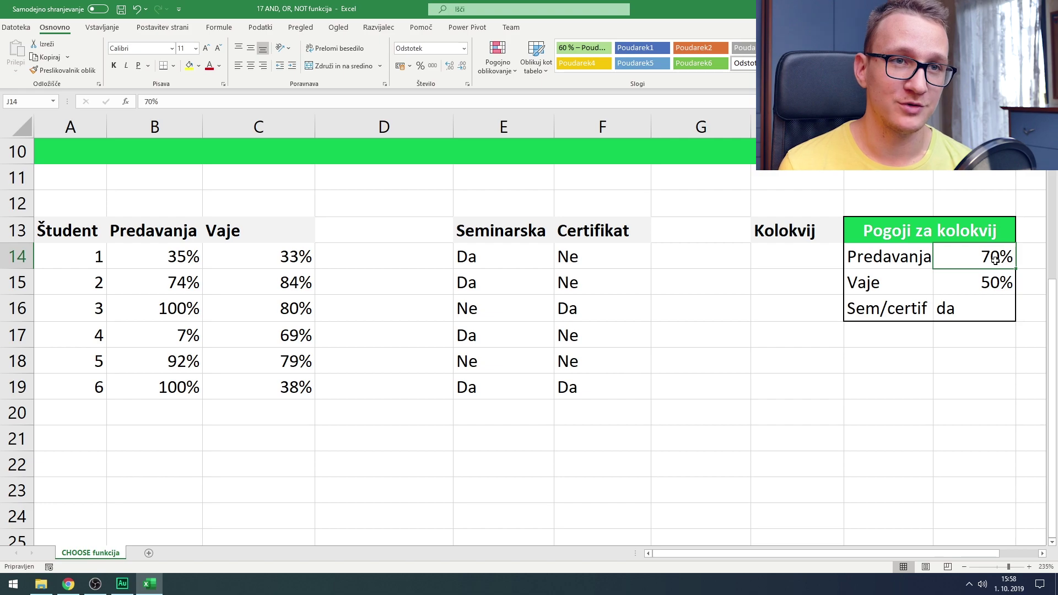
click(984, 283)
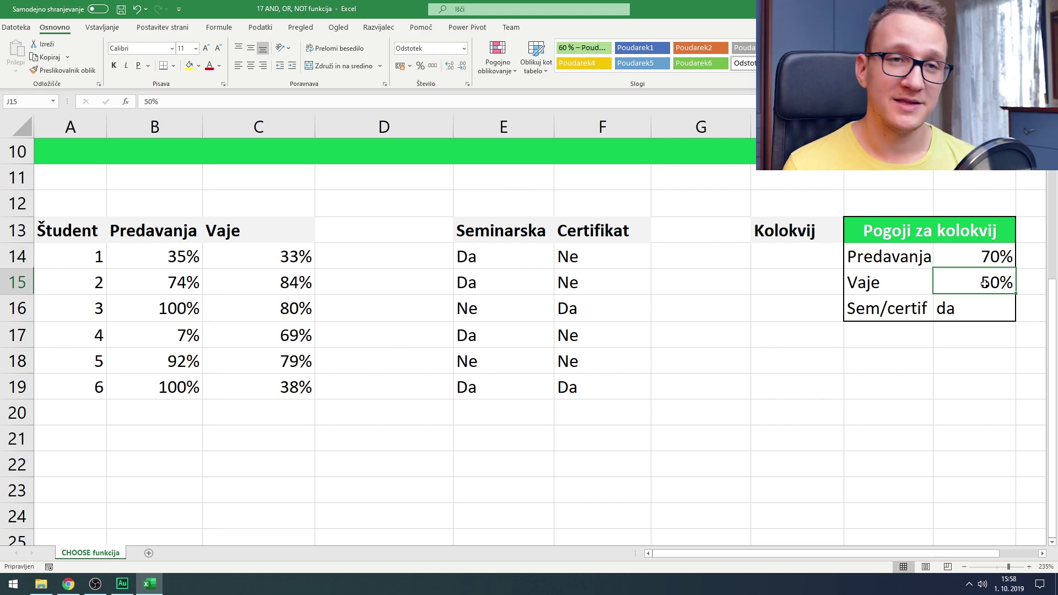
click(969, 325)
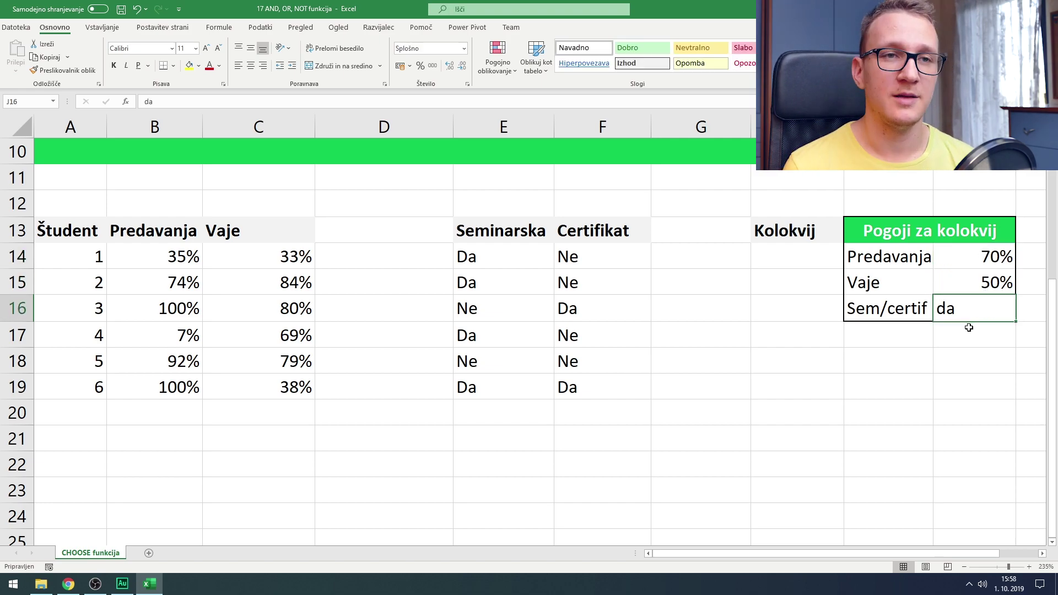
click(565, 234)
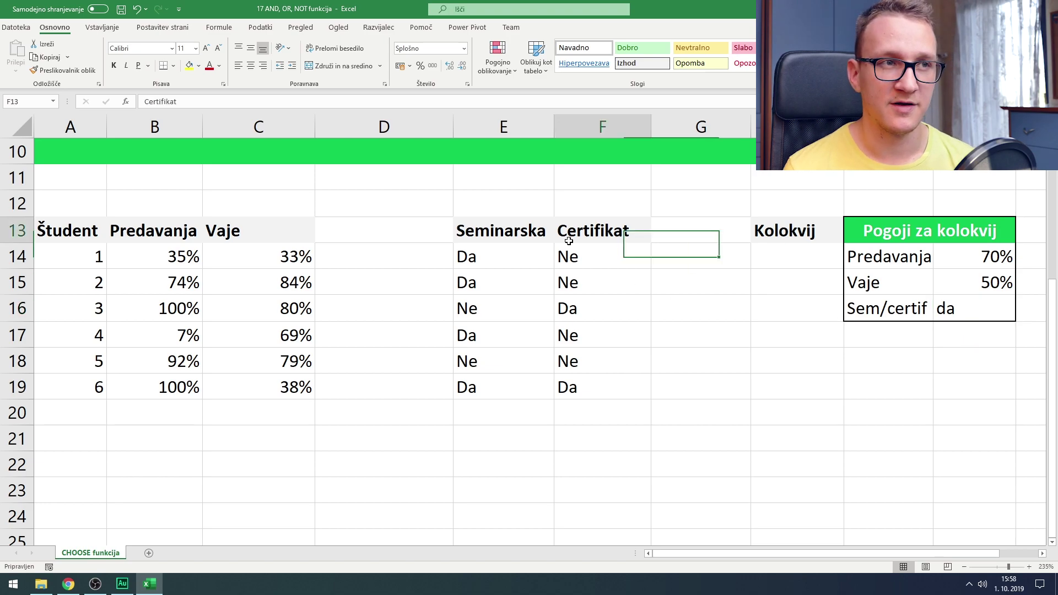
click(506, 232)
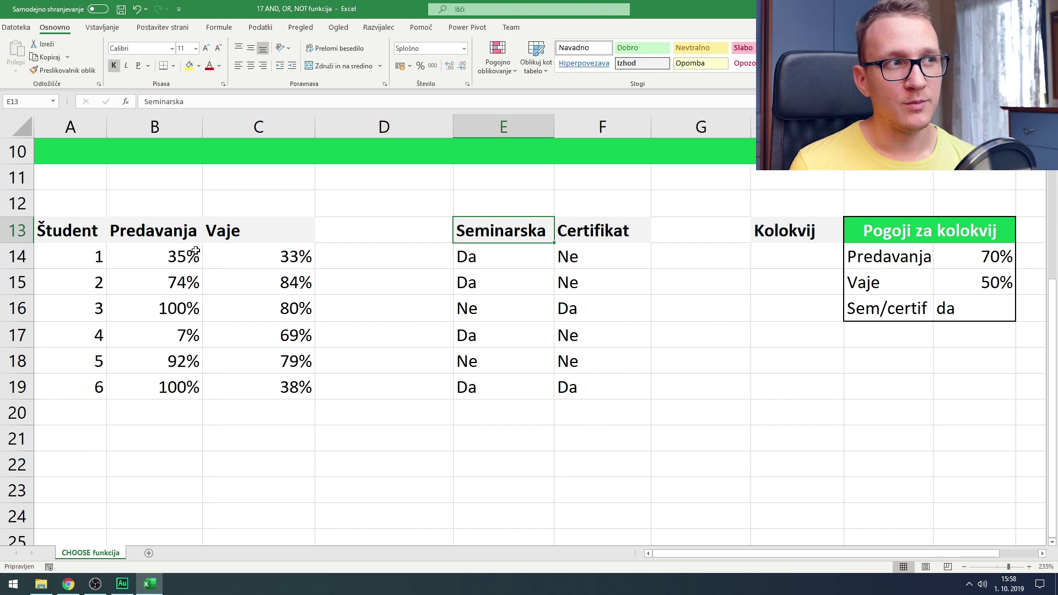
drag(172, 257, 232, 251)
scroll(235, 254, up, 3)
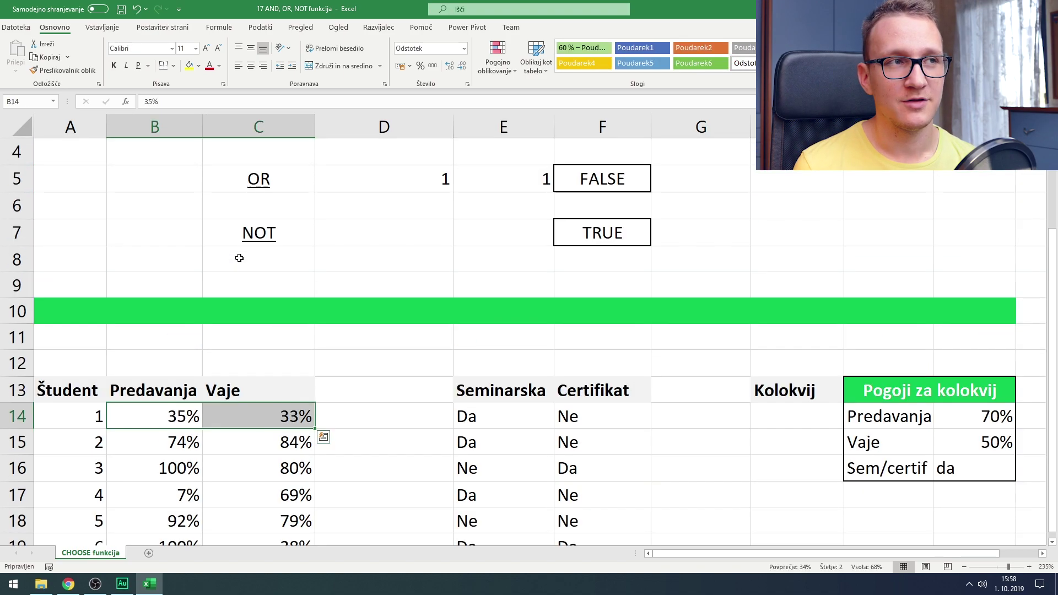
scroll(276, 212, down, 2)
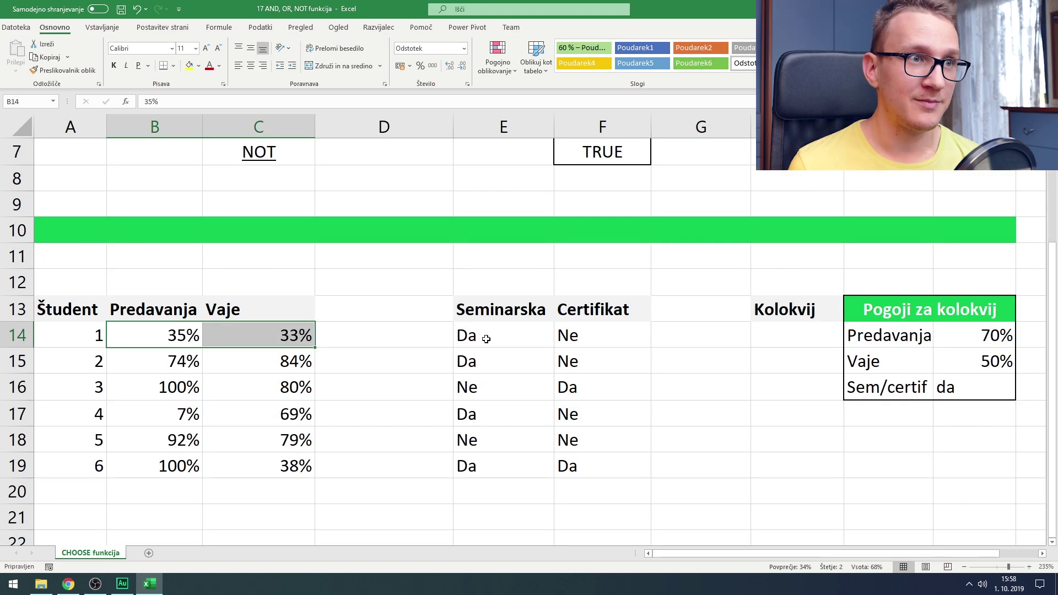
click(533, 335)
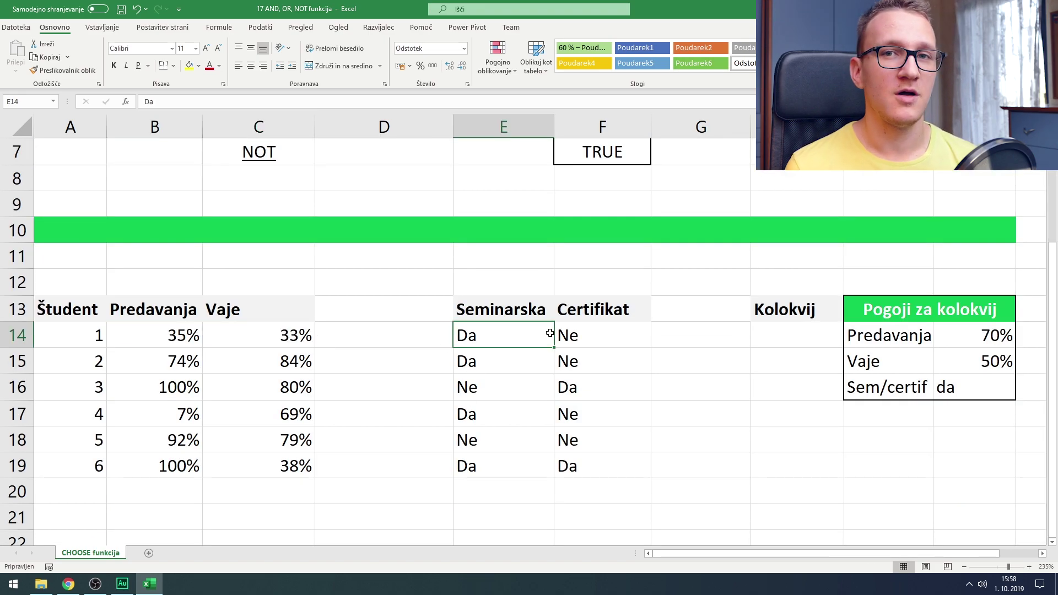
drag(548, 333, 590, 334)
scroll(259, 187, up, 1)
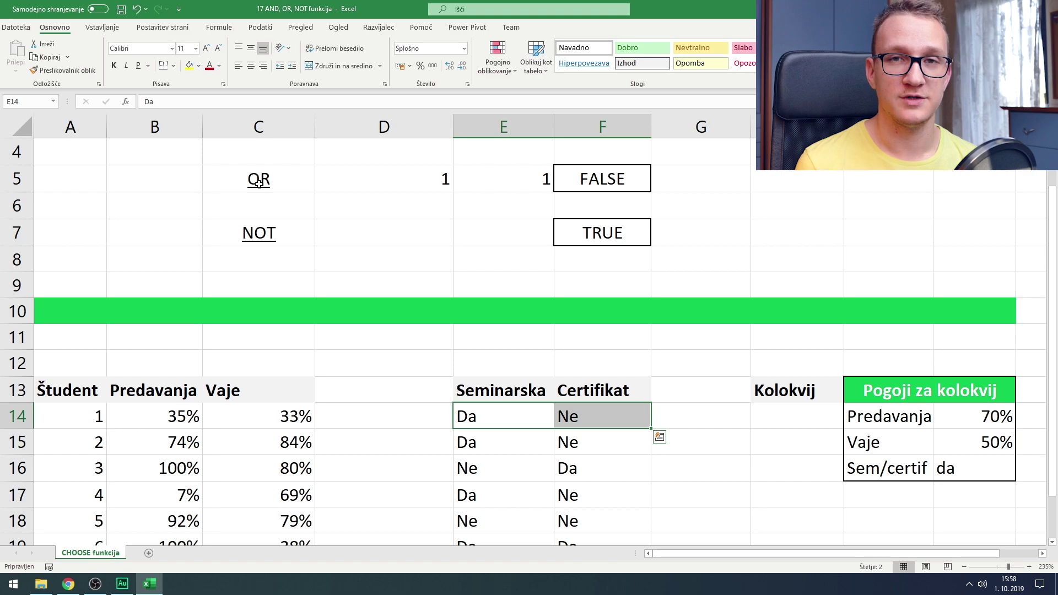
scroll(261, 187, down, 1)
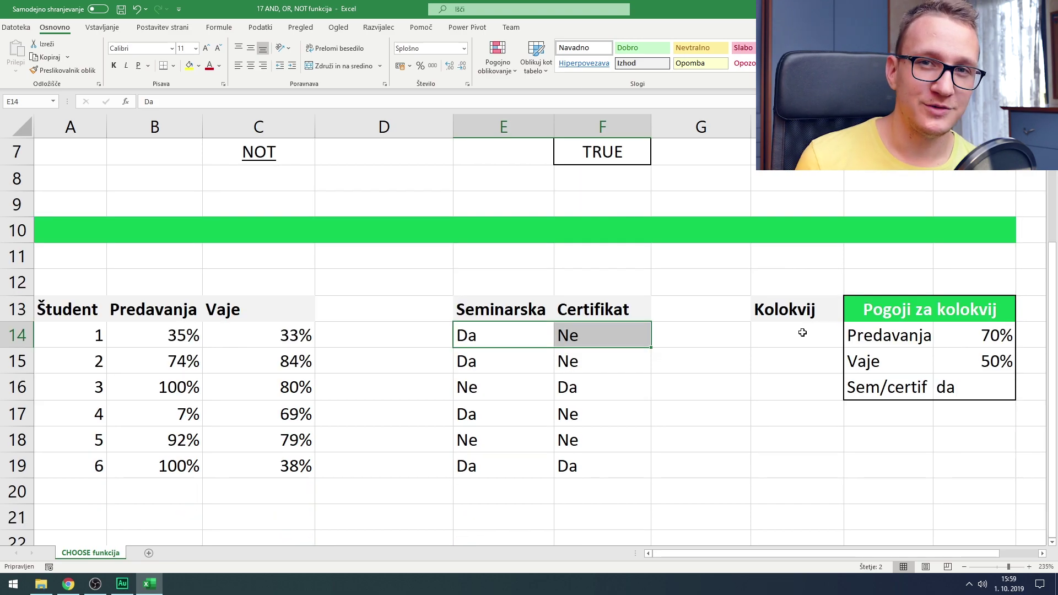
scroll(804, 334, down, 1)
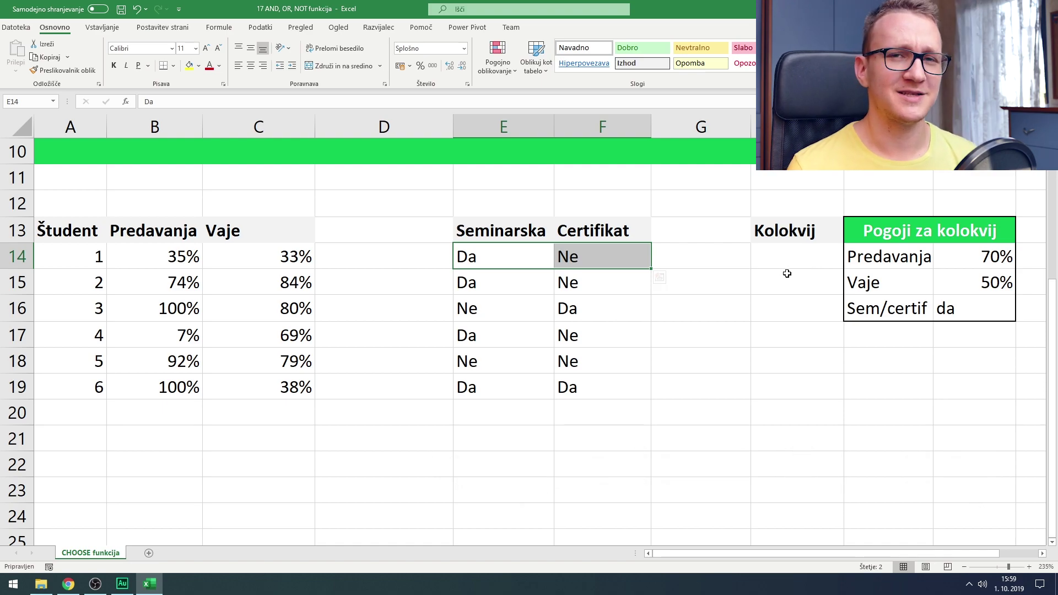
- Start an AND function in D14 with B14>$J$14 as its first logical argument, keeping the Predavanja threshold reference absolute
click(388, 260)
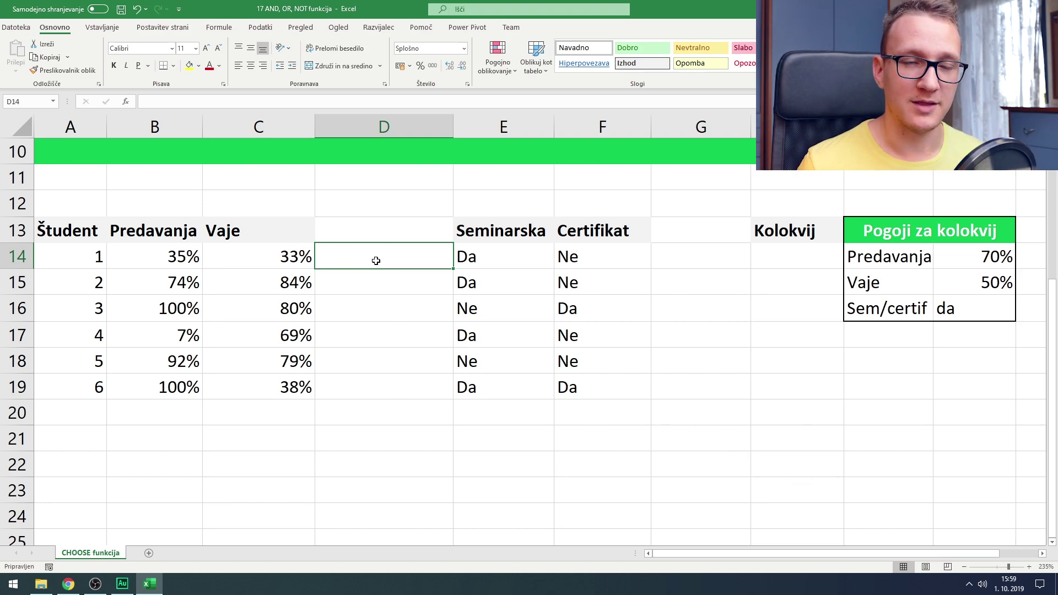
text(=)
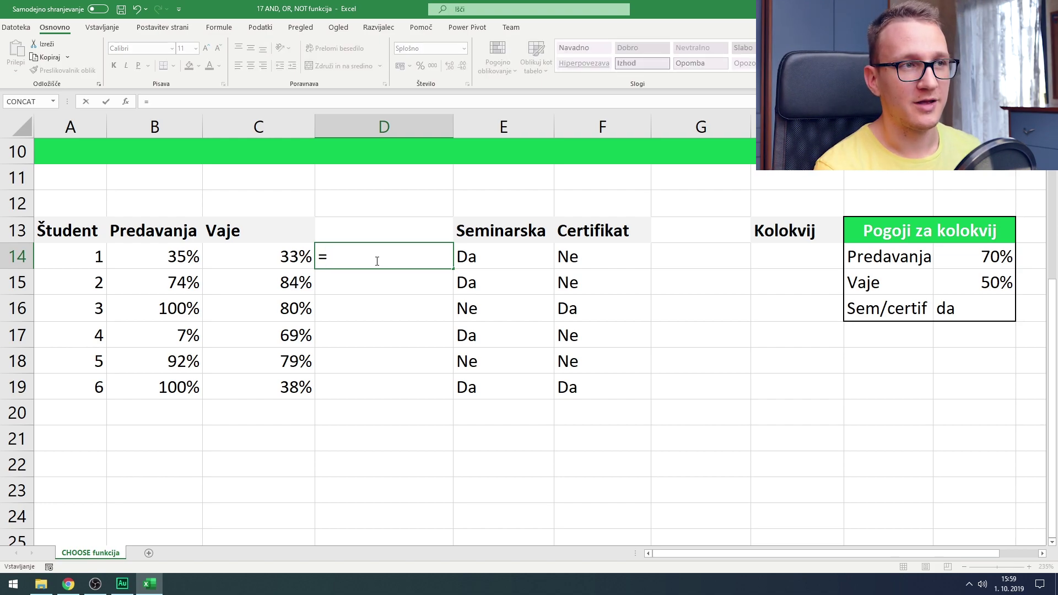
text(and()
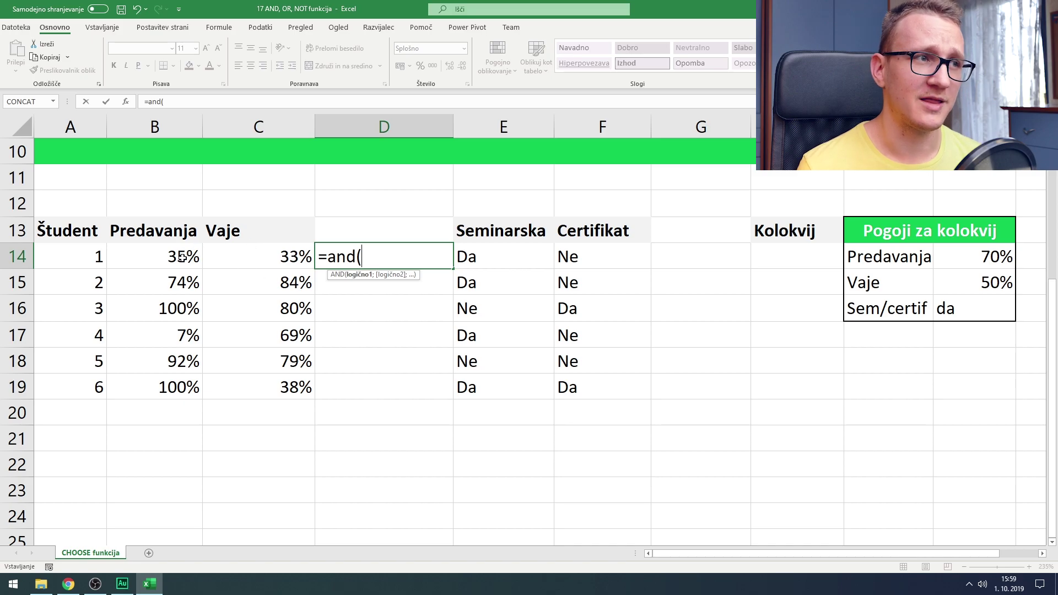
click(126, 101)
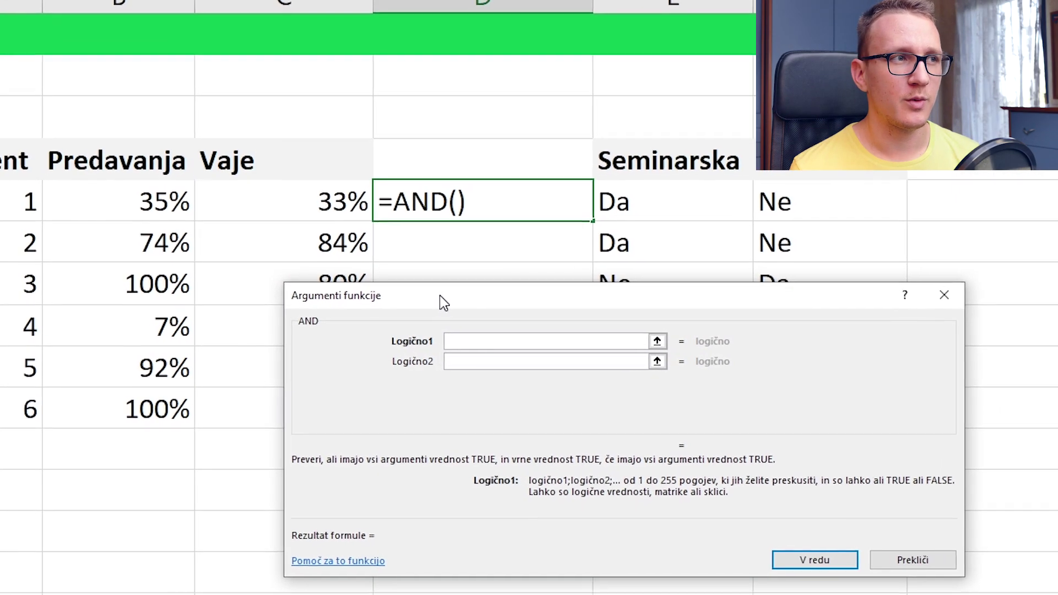
click(136, 203)
text(>)
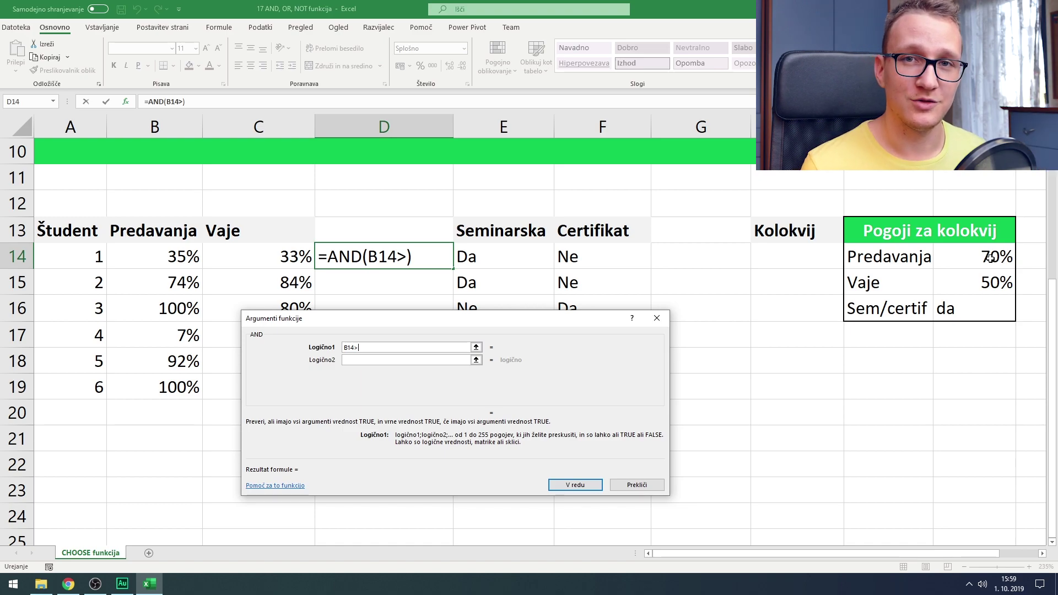
click(990, 259)
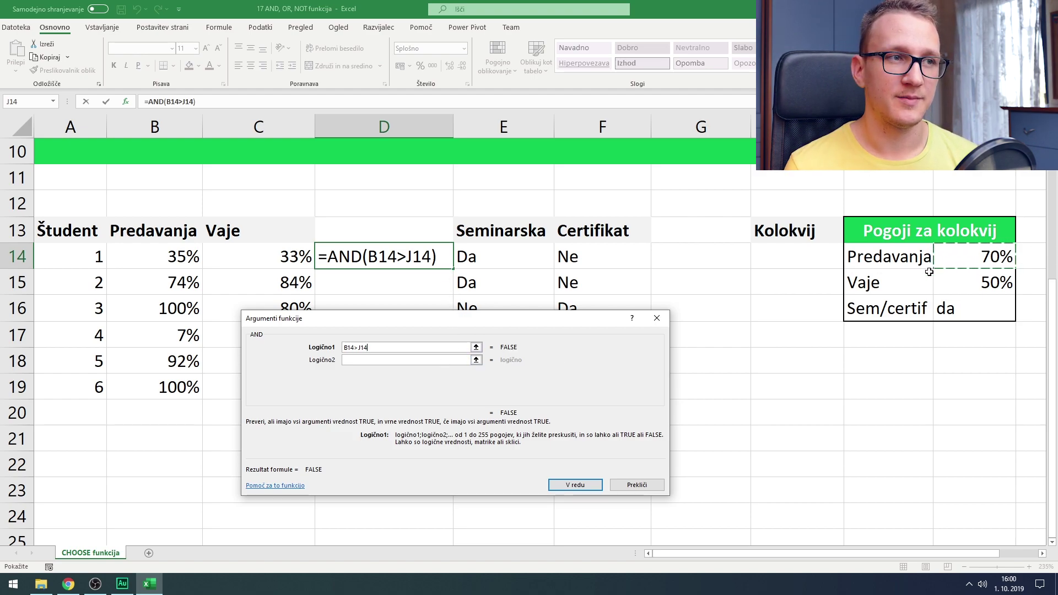
key(F4)
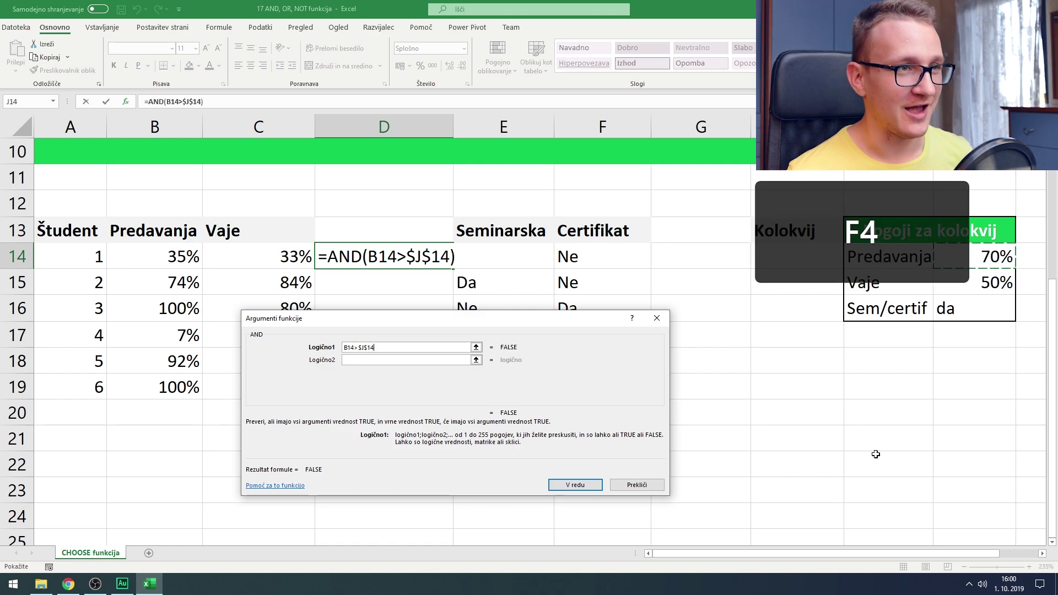
- Complete the AND function with C14>$J$15 as its second argument and copy the formula down through D19
click(430, 359)
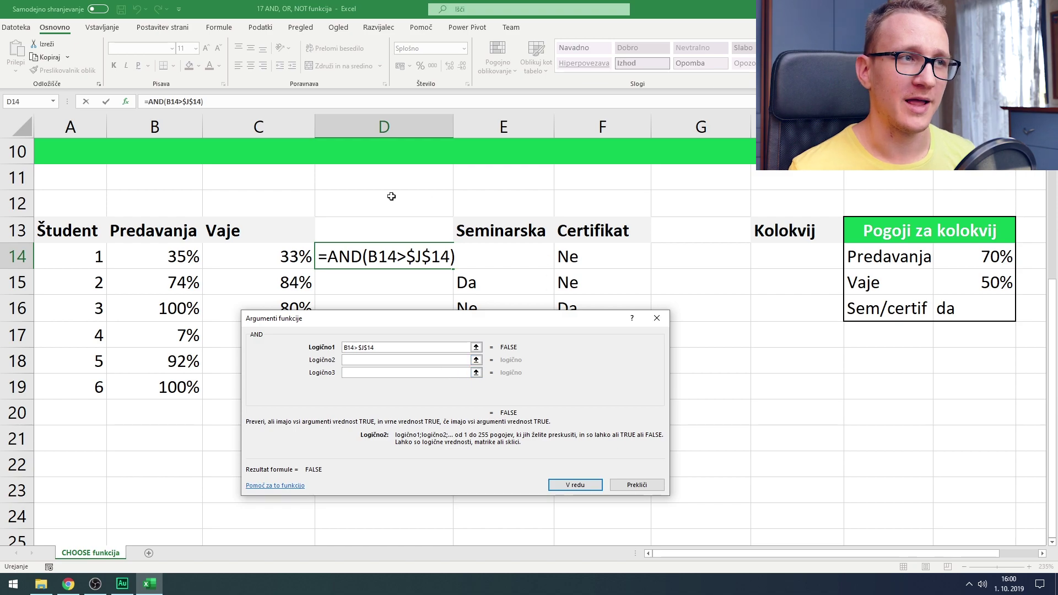
click(281, 255)
text(>)
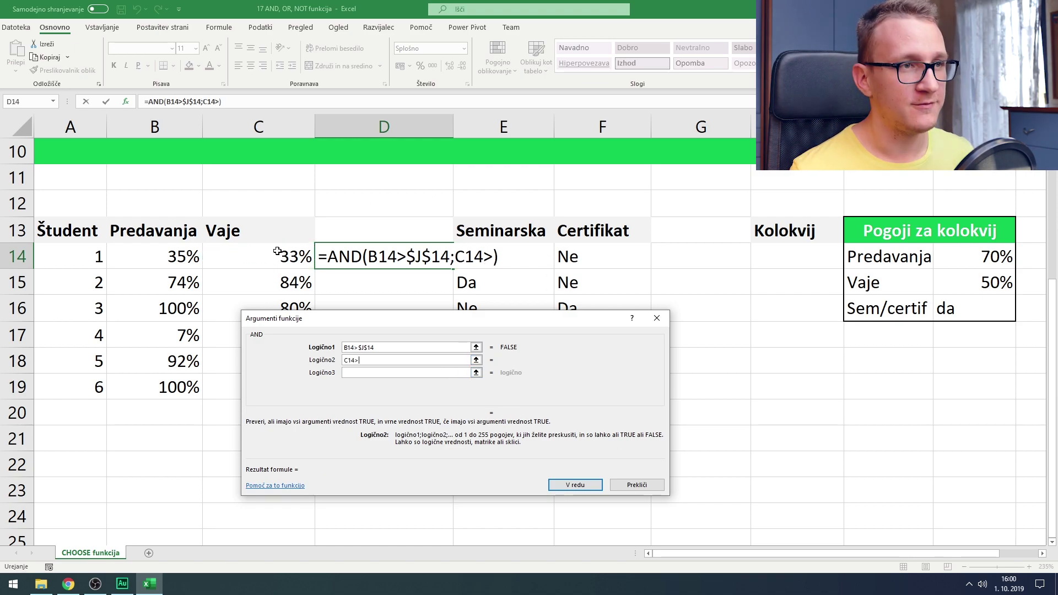
click(996, 284)
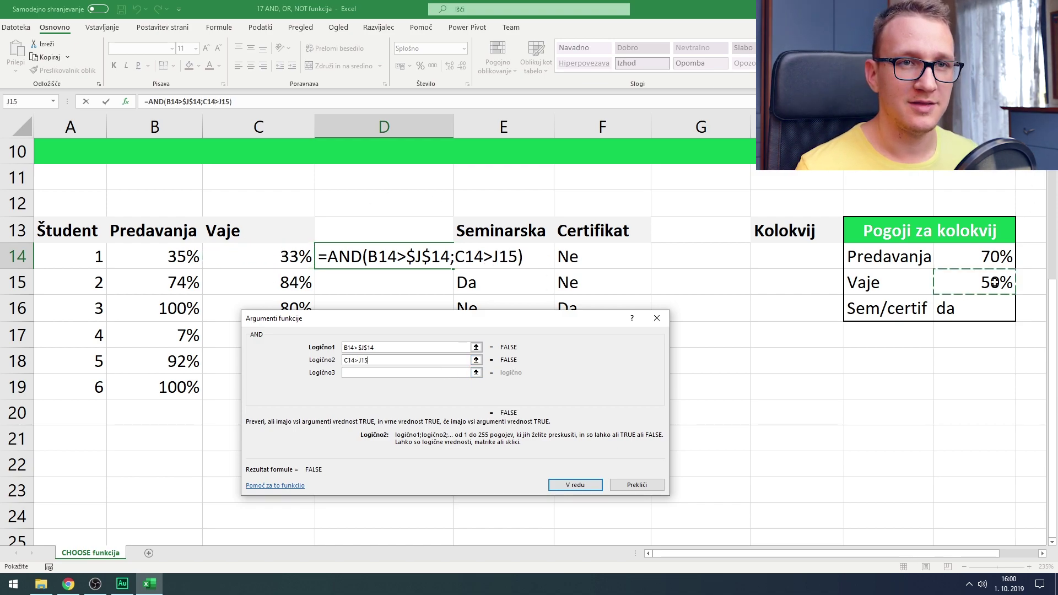
key(F4)
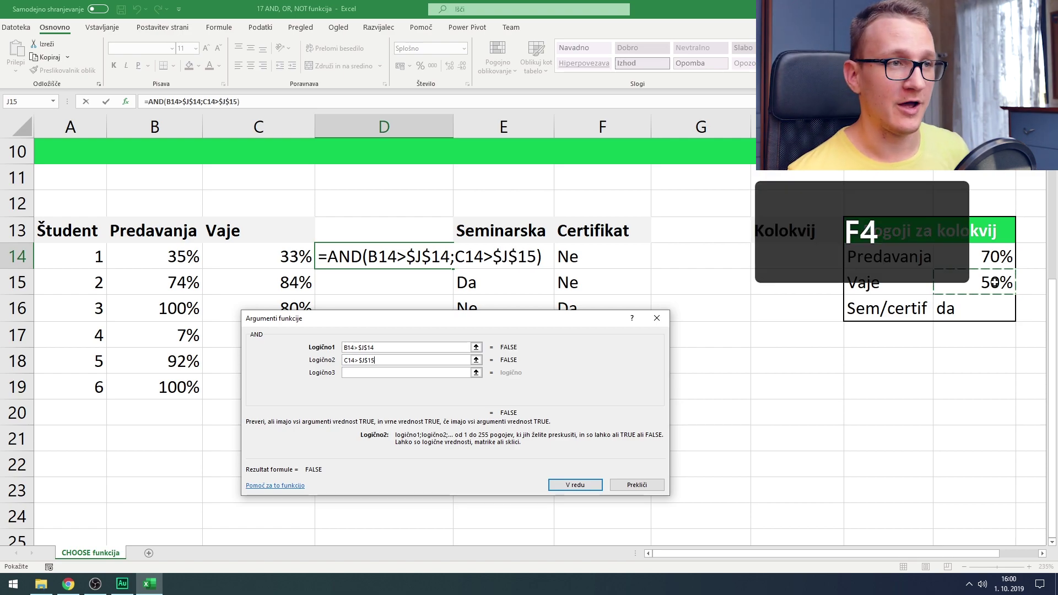
click(575, 484)
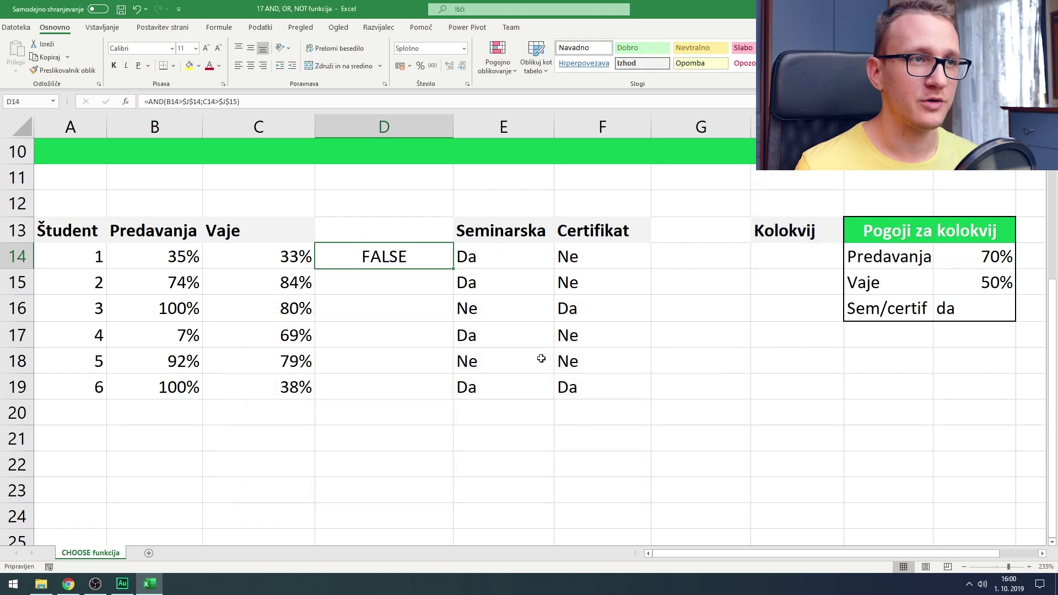
drag(453, 269, 450, 395)
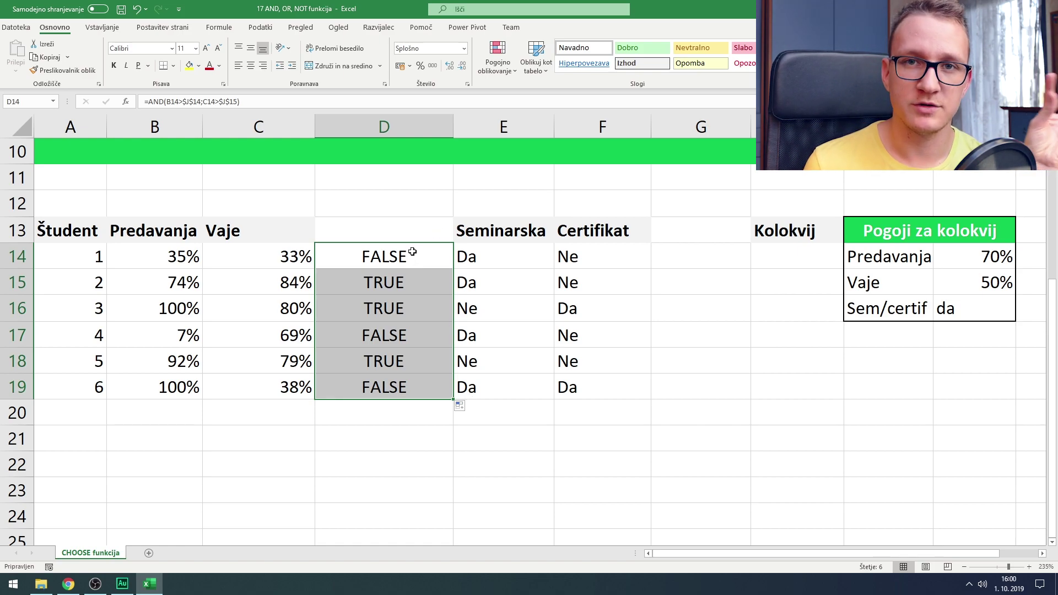
- Check the AND results for students 1 and 2 against their Predavanja and Vaje percentages and the required thresholds
click(413, 258)
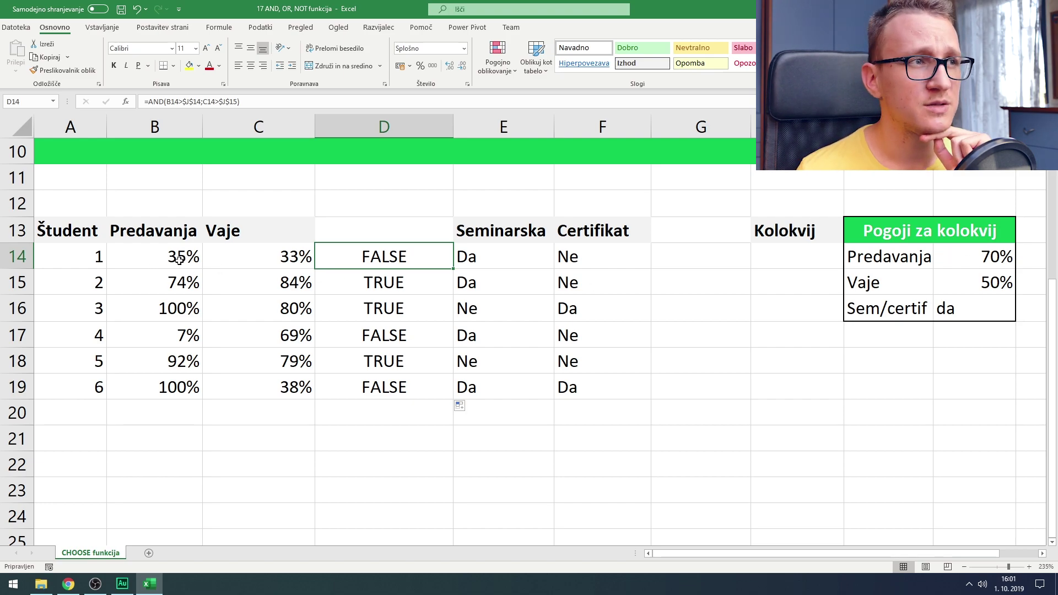
click(251, 257)
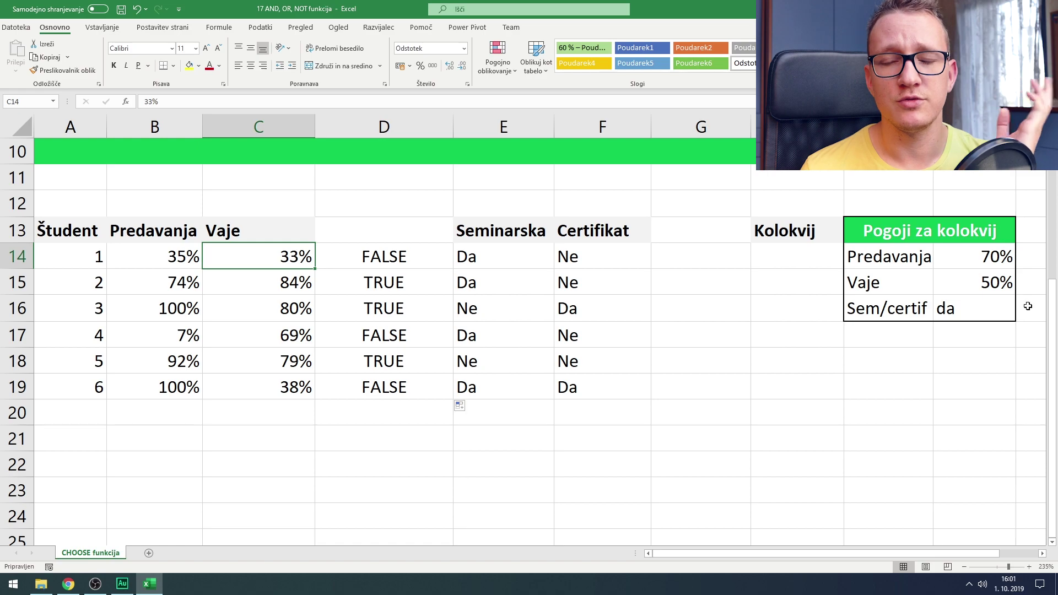
click(421, 236)
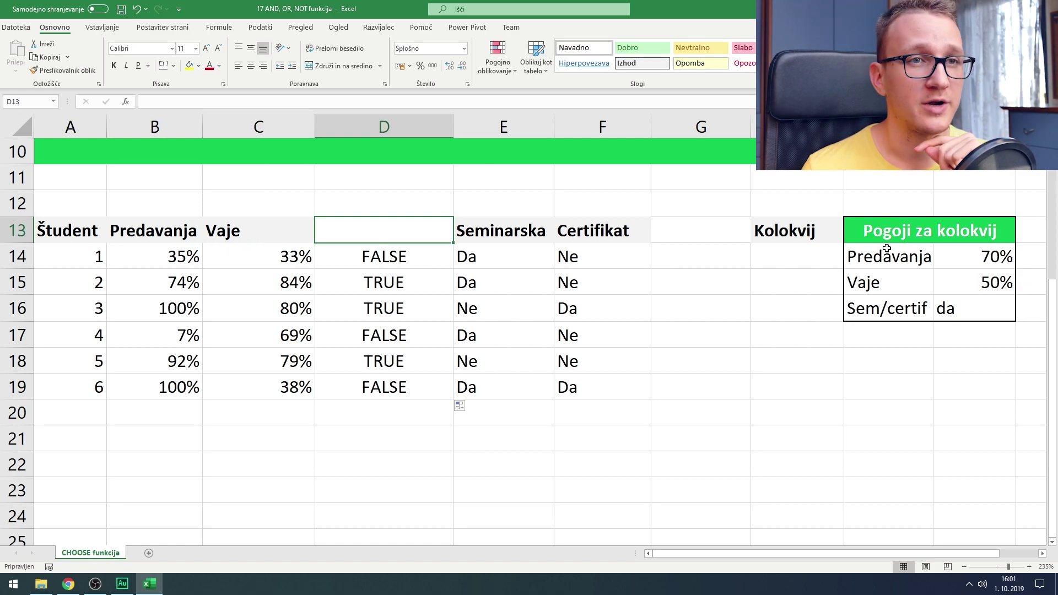
drag(887, 249, 987, 282)
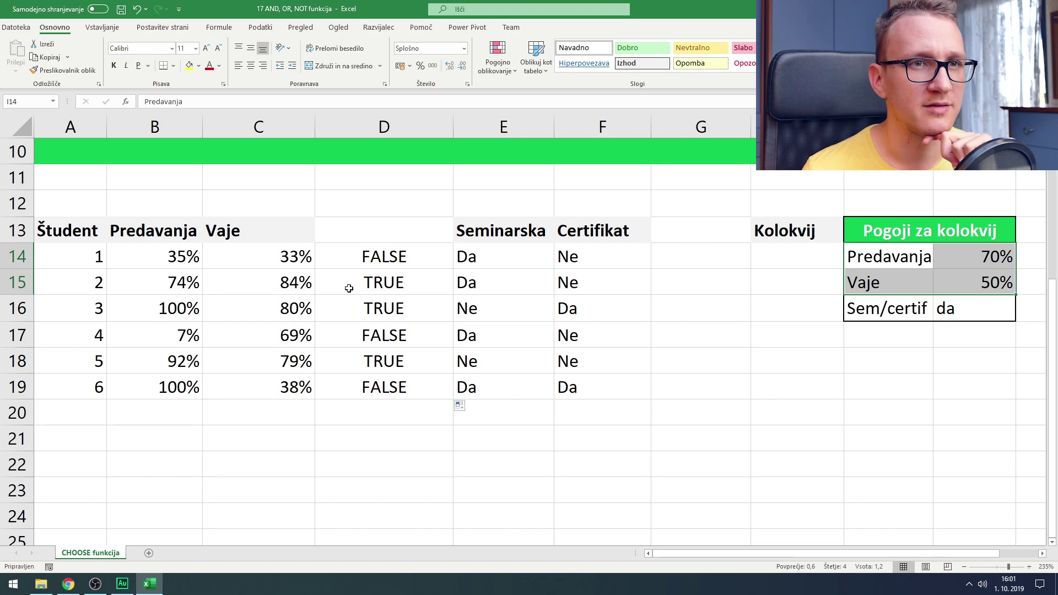
click(188, 287)
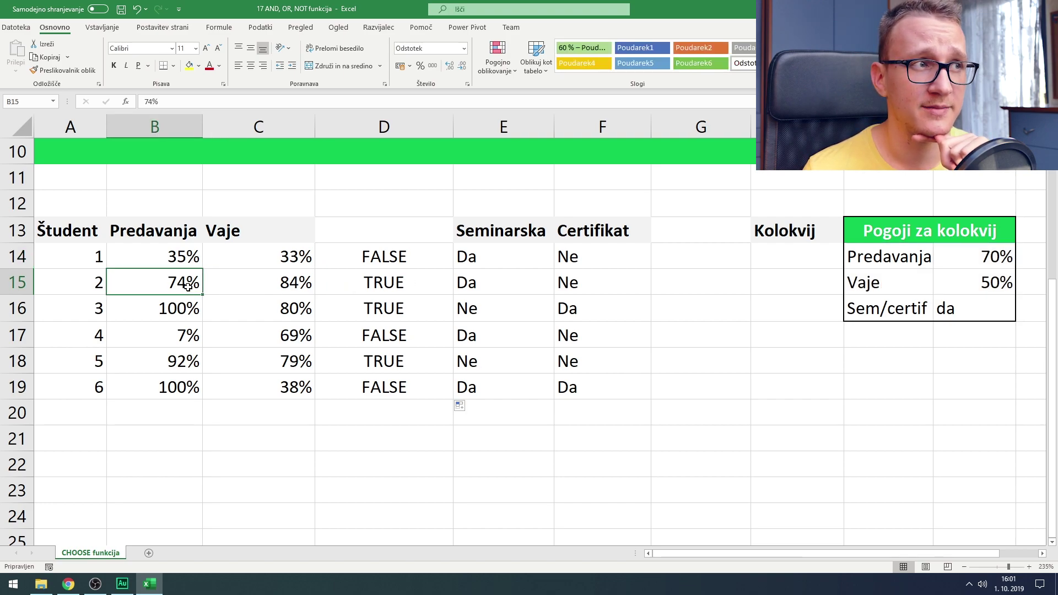
click(253, 285)
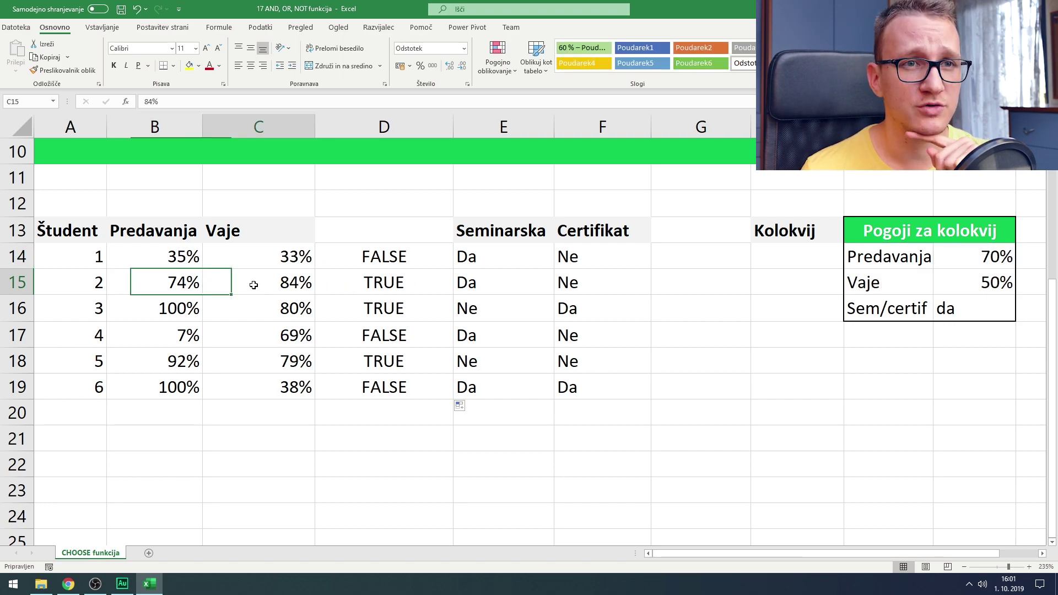
click(388, 279)
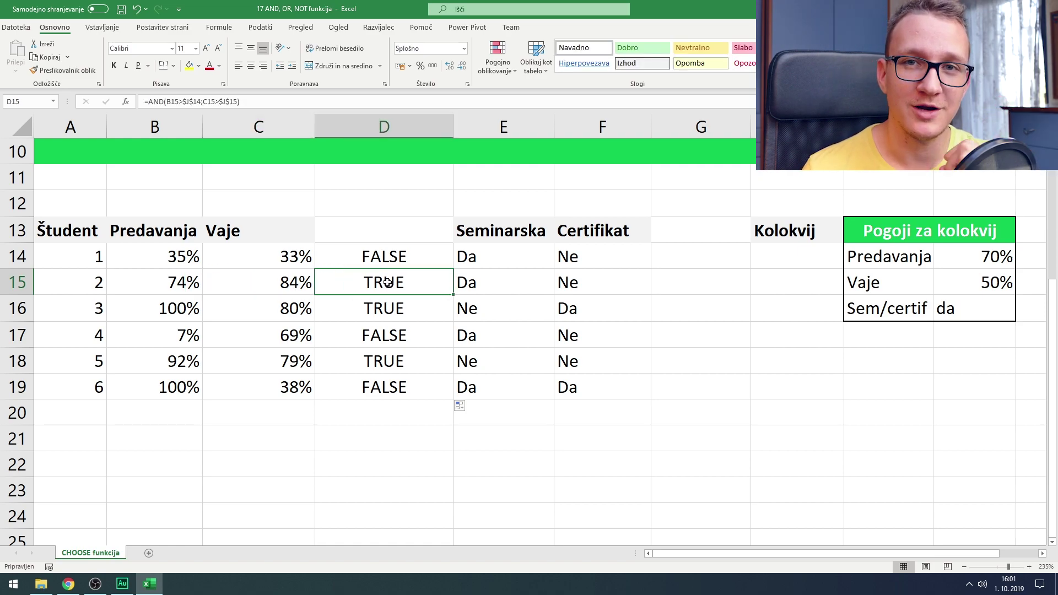
- Compare the Predavanja/Vaje and Seminarska/Certifikat column pairs and relate the second pair to the OR example above the table
drag(188, 230, 207, 230)
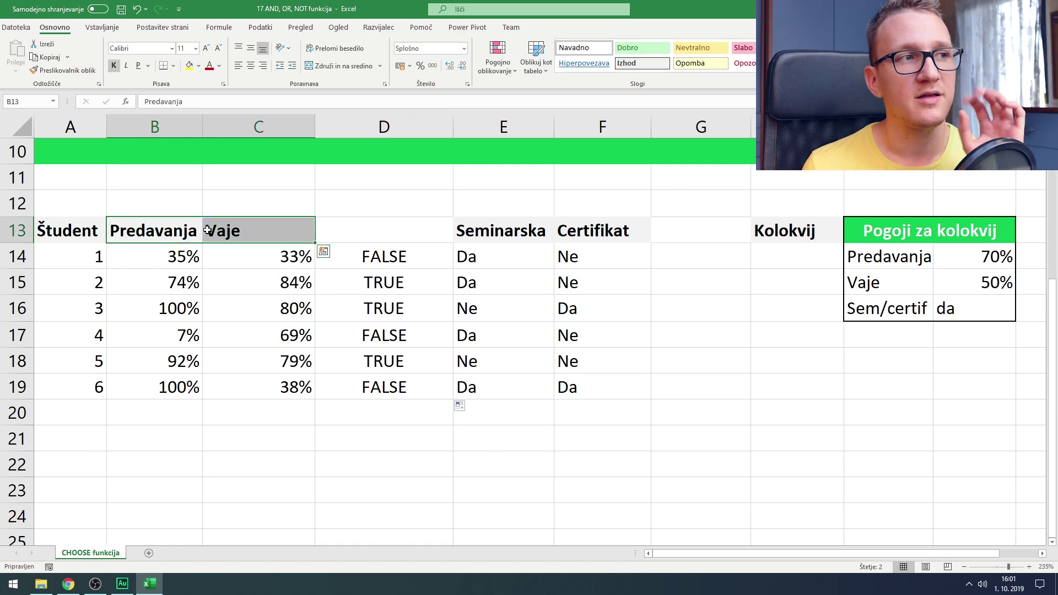
click(511, 231)
drag(533, 231, 577, 230)
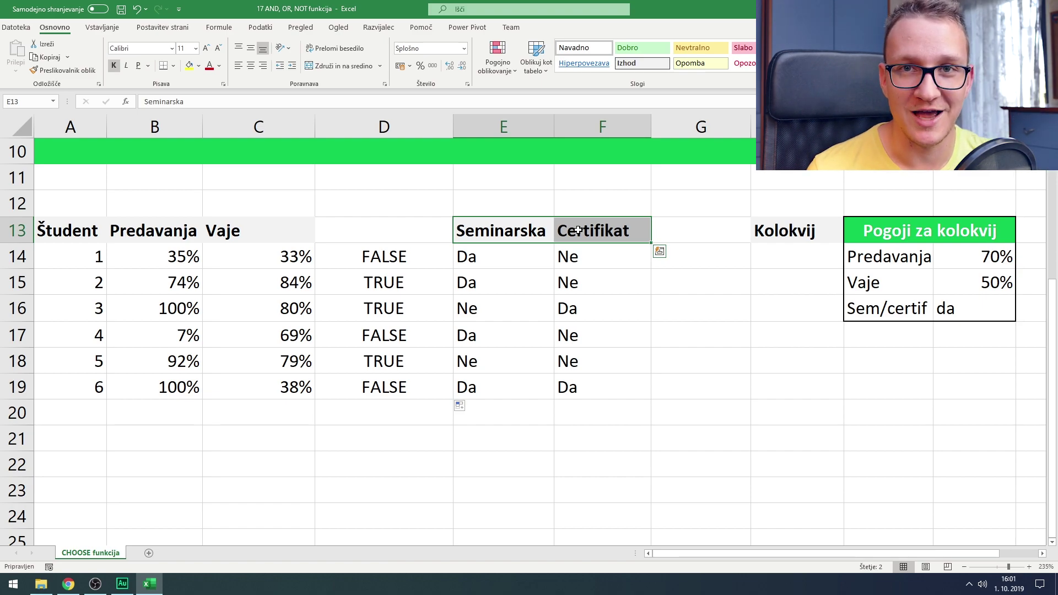
scroll(608, 281, up, 3)
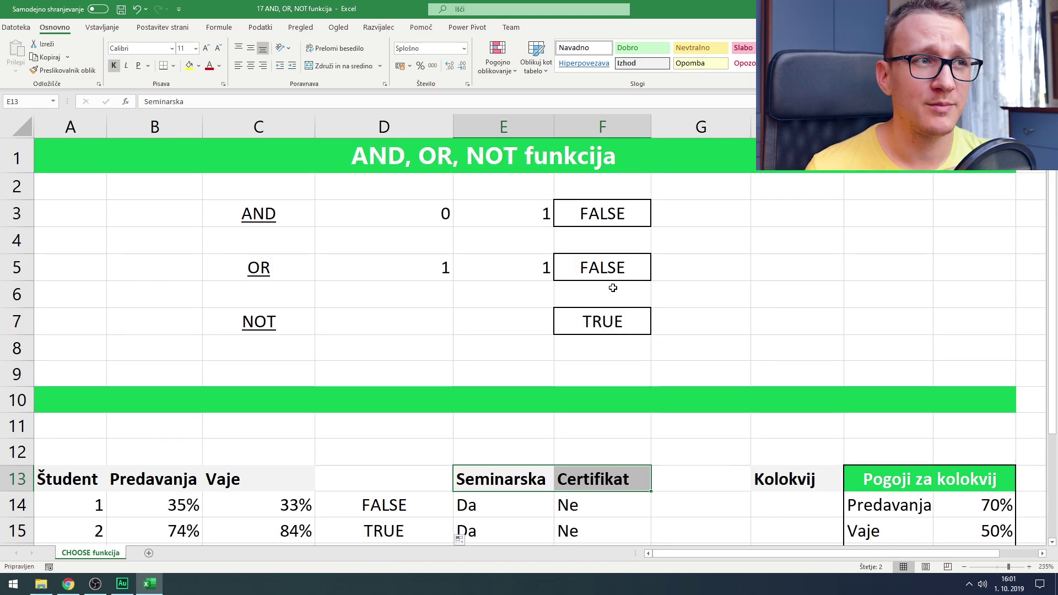
click(273, 275)
scroll(274, 276, down, 1)
scroll(273, 275, down, 2)
- Start an OR function in G14 with E14=$J$16 as its first logical argument, keeping the Sem/certif condition reference absolute
click(670, 338)
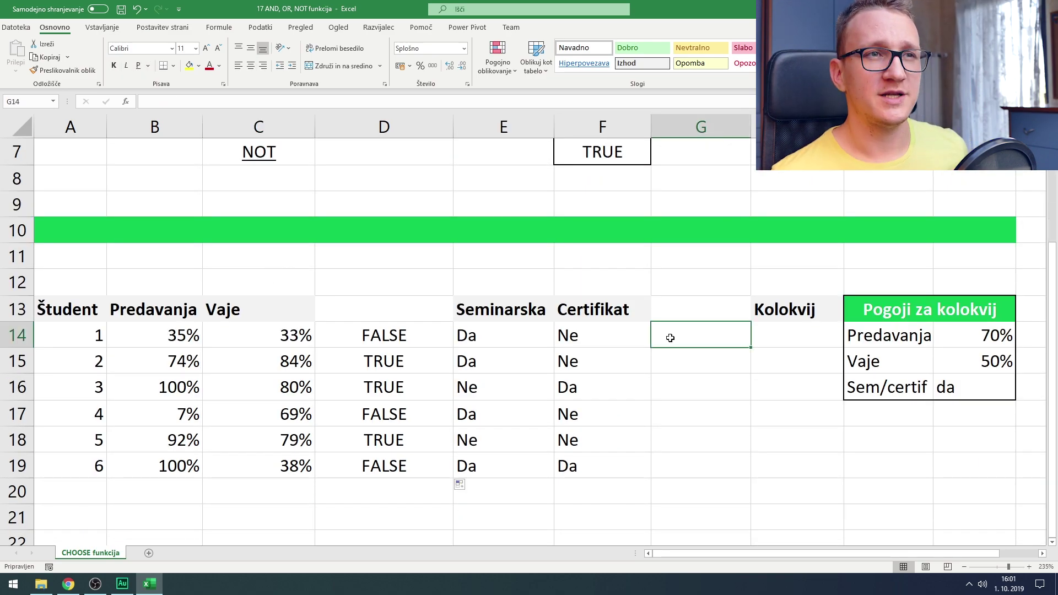
text(=or()
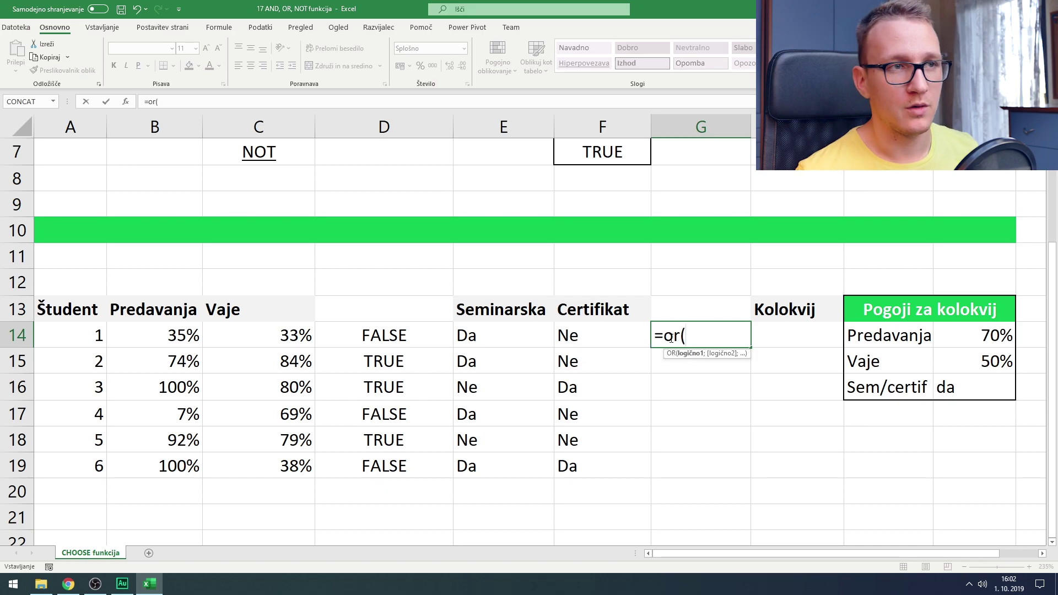
click(132, 103)
drag(346, 334, 377, 126)
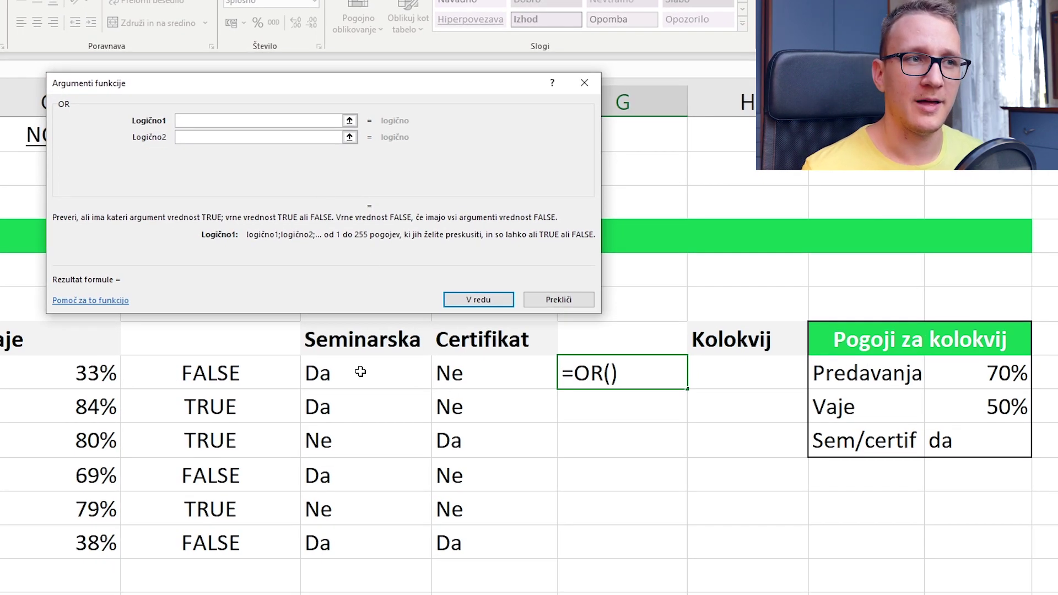
click(361, 372)
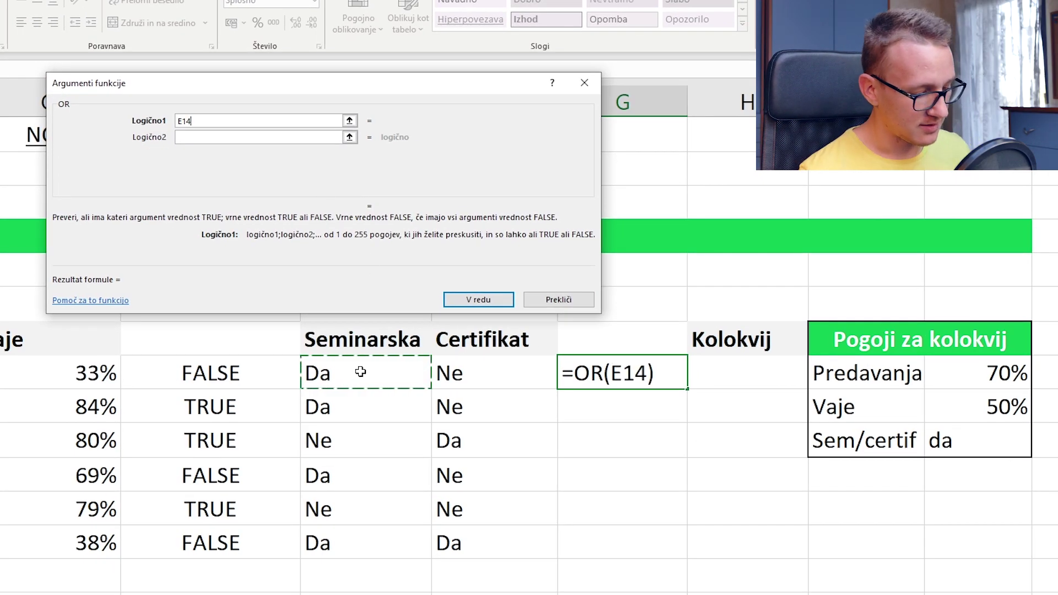
text(=)
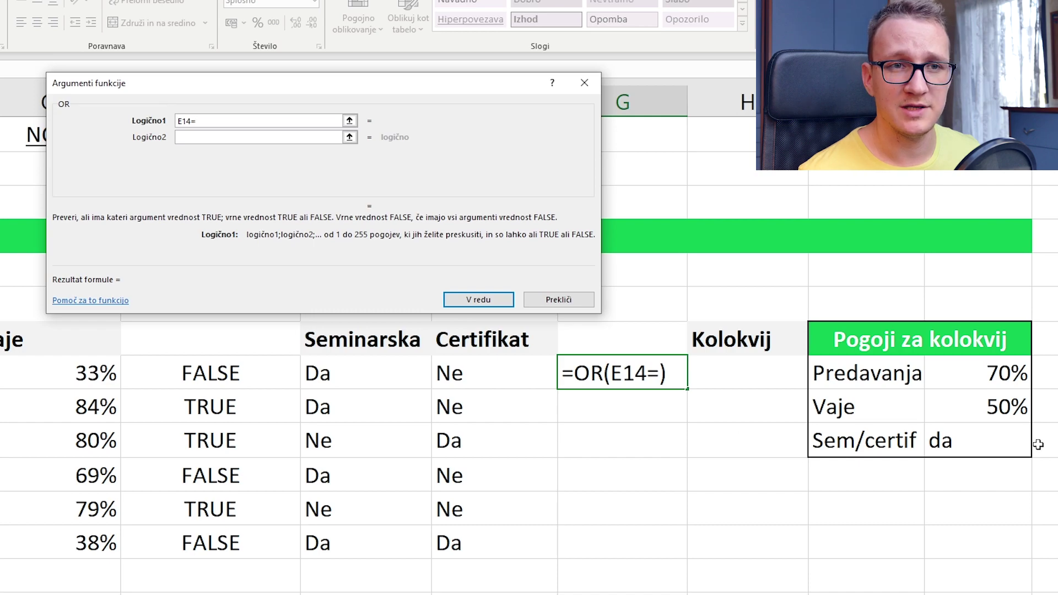
click(979, 443)
key(F4)
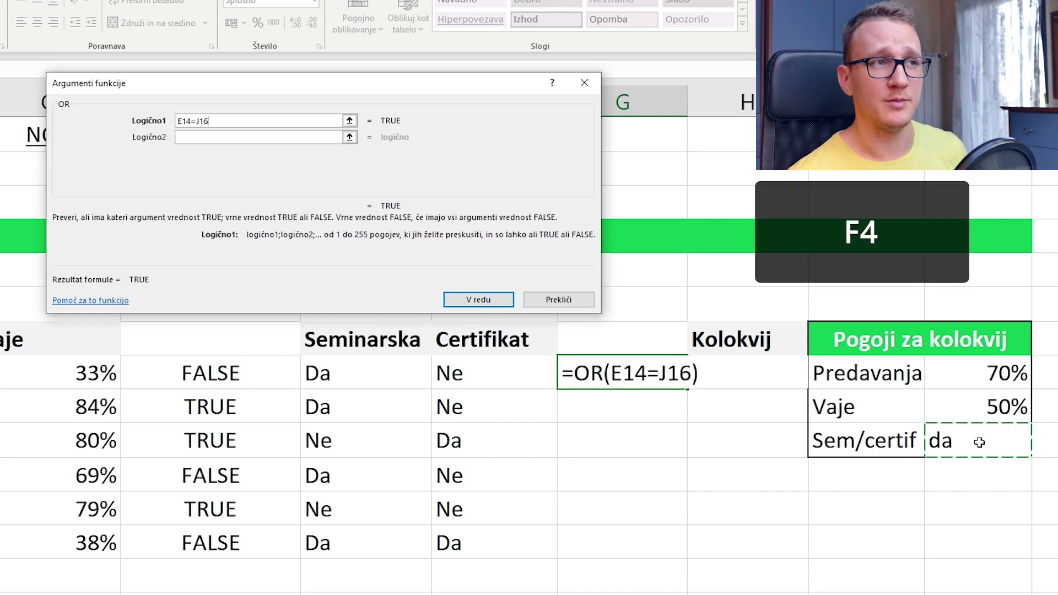
- Complete the OR function with F14=$J$16 as its second argument and copy the formula down through G19
click(288, 136)
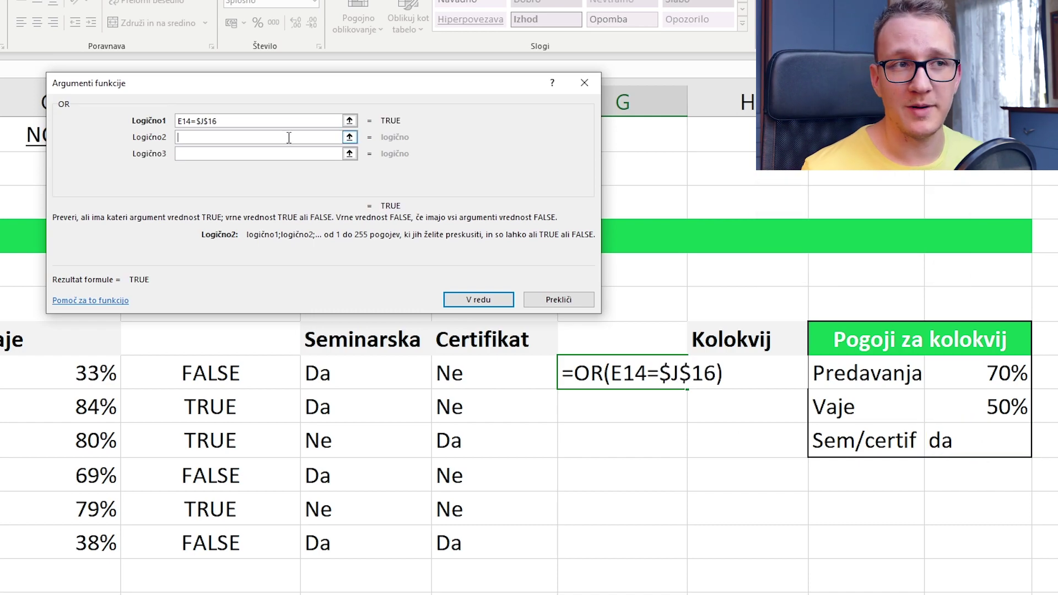
click(485, 368)
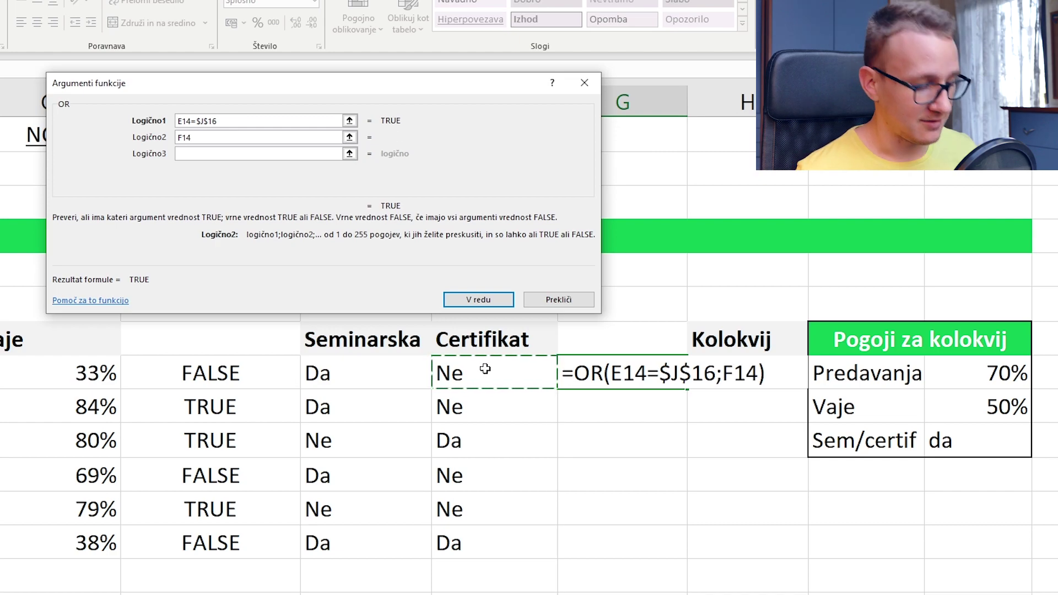
text(=)
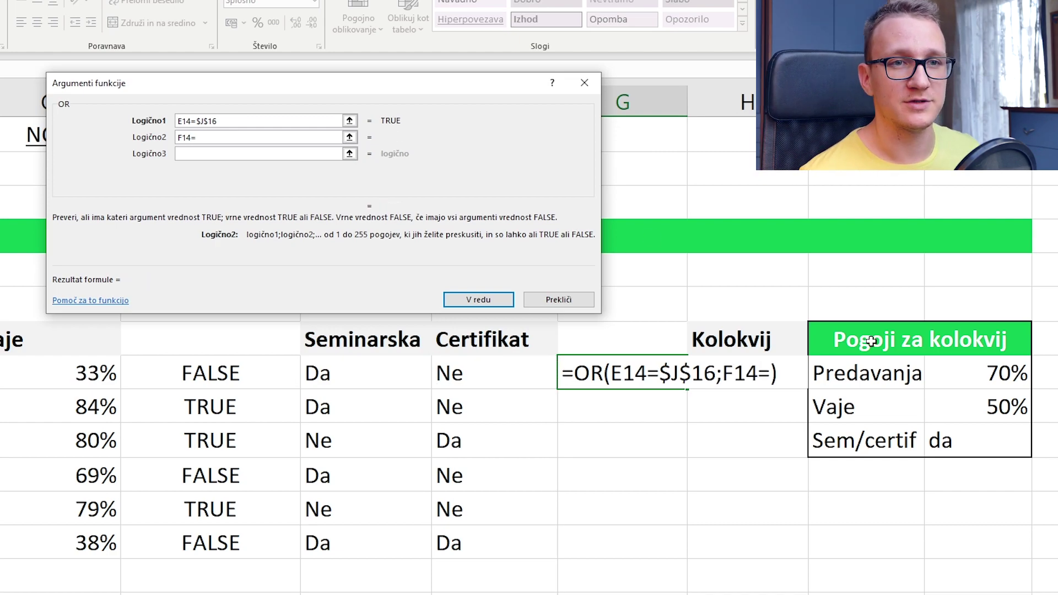
click(966, 437)
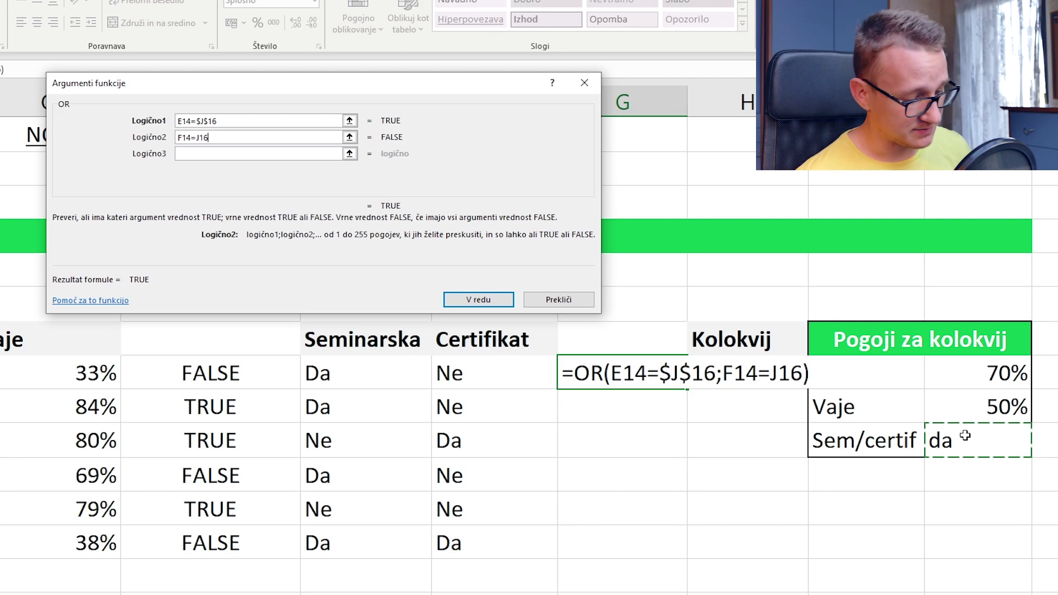
key(F4)
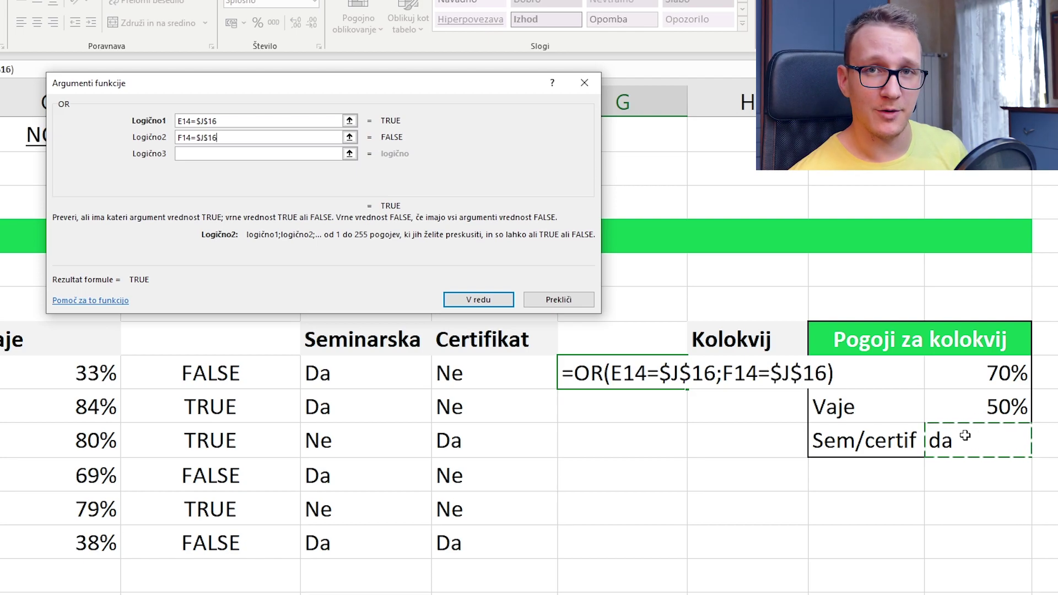
click(479, 302)
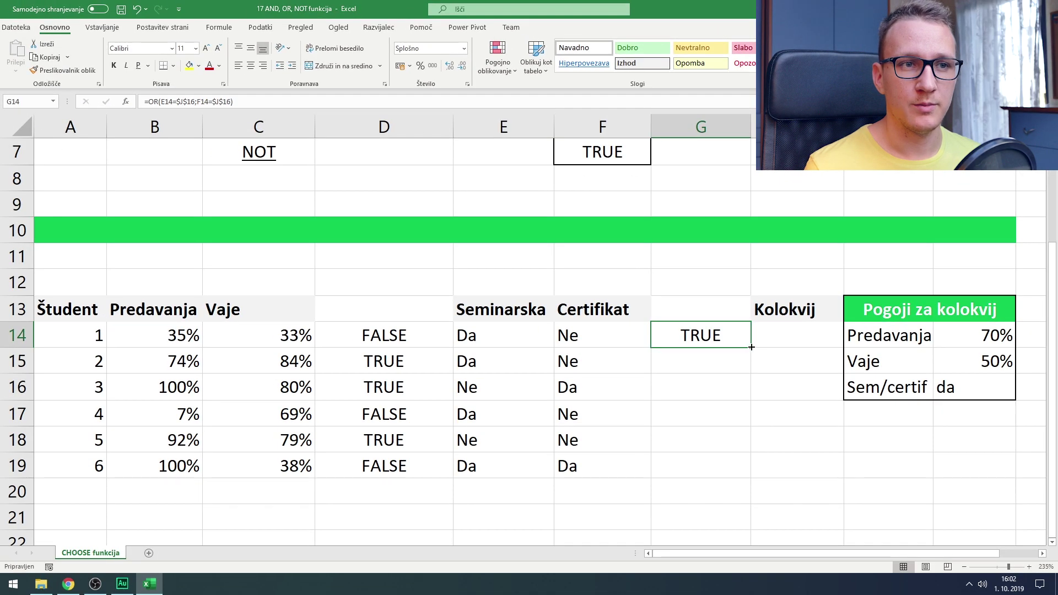
drag(689, 389, 689, 458)
drag(750, 401, 752, 477)
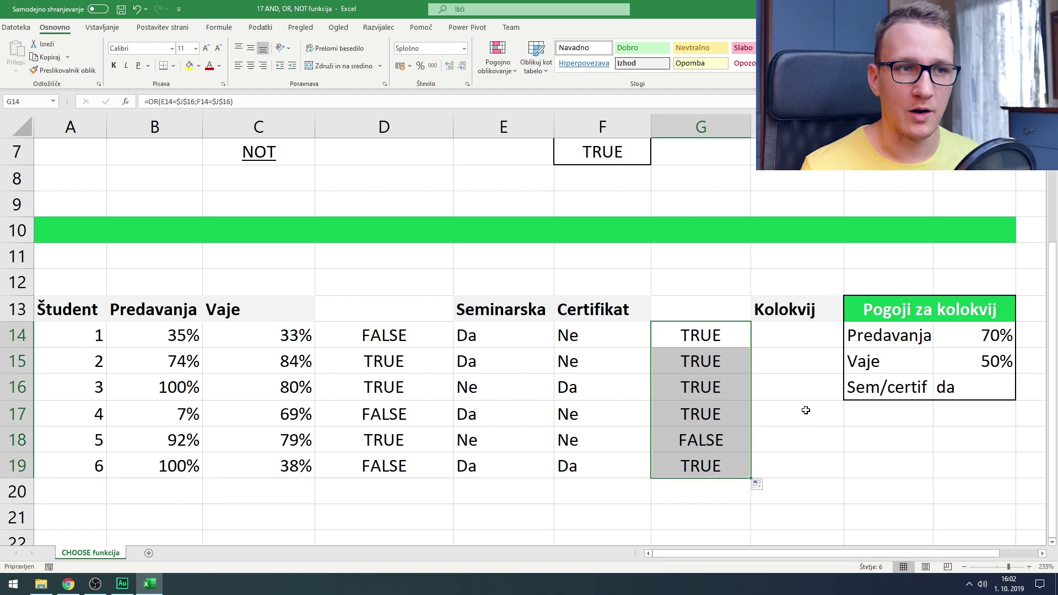
- Check the OR results for students 1, 5 and 6 against their Seminarska and Certifikat entries
click(527, 334)
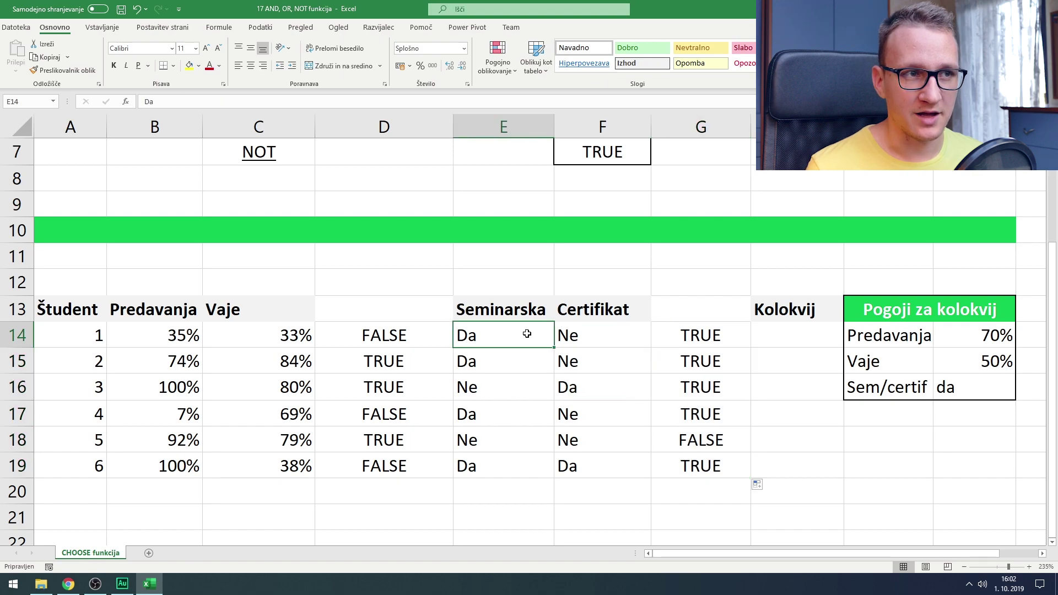
click(580, 337)
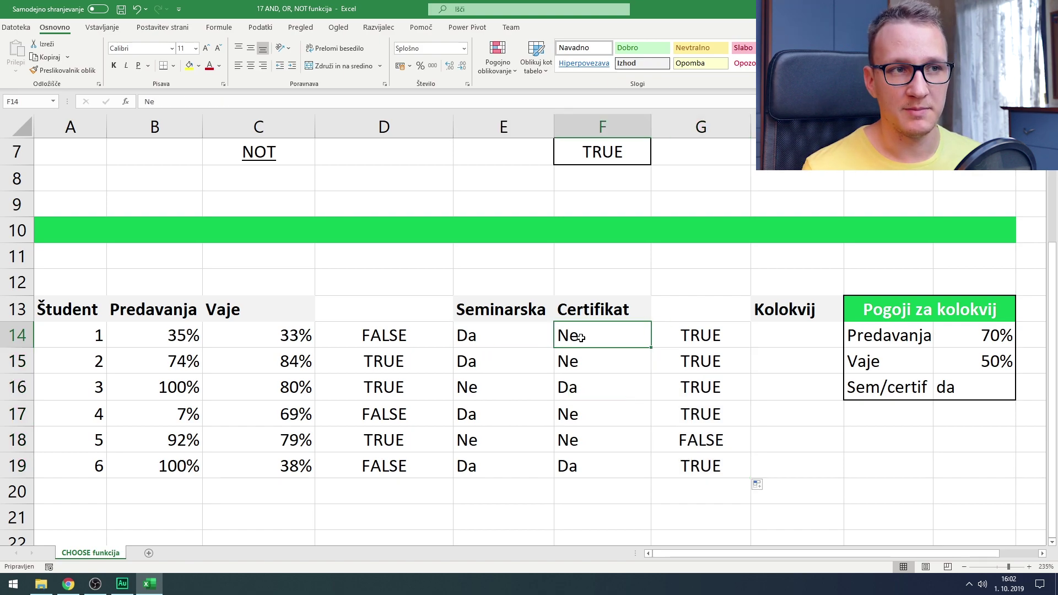
click(668, 336)
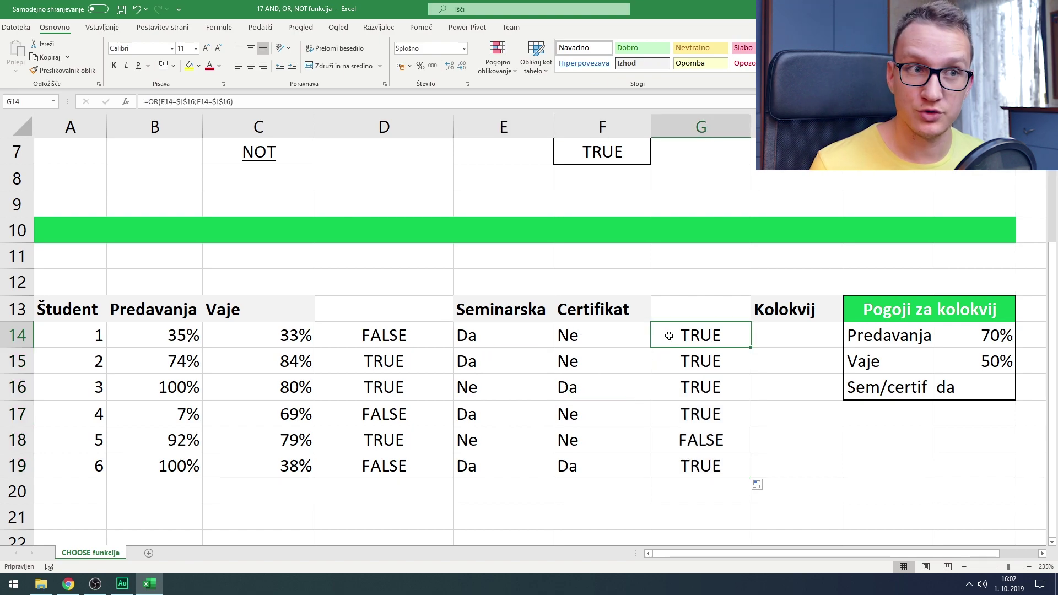
click(491, 441)
click(588, 438)
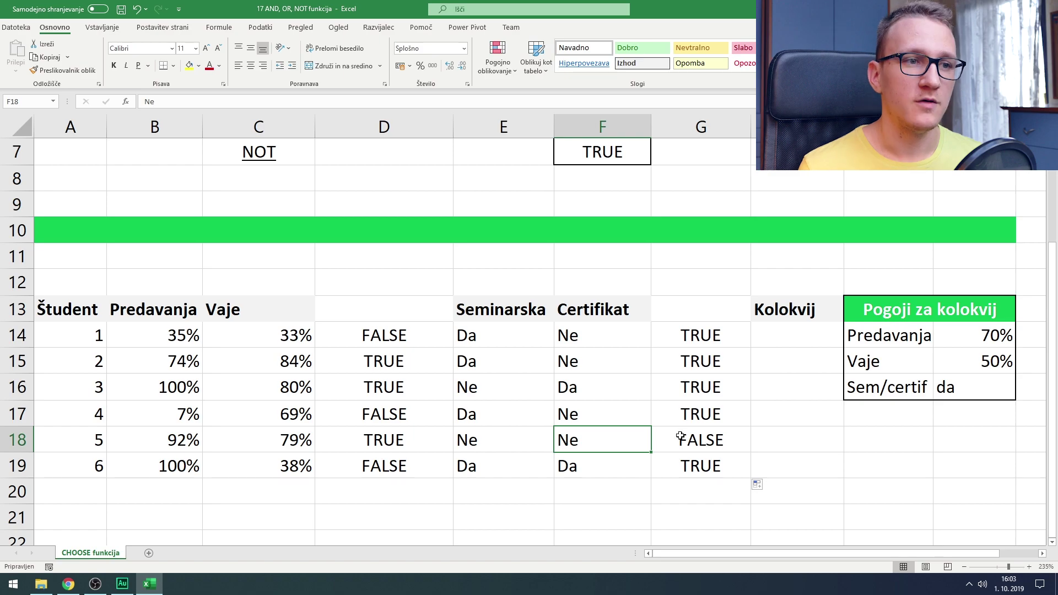
drag(584, 465, 518, 468)
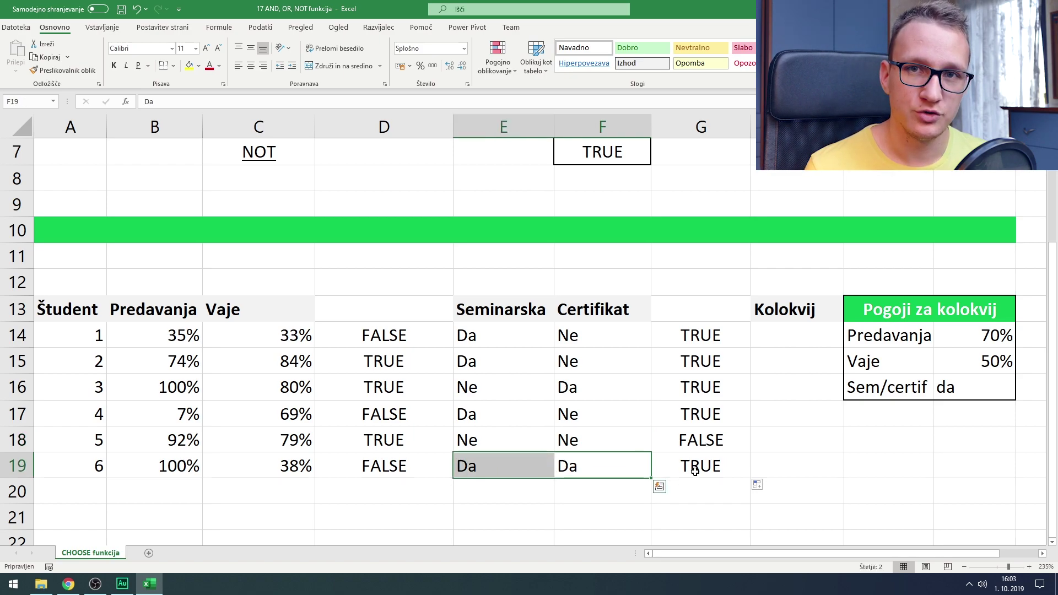
- Change the Sem/certif condition in J16 to "Da" with a capital letter, matching the spelling in the Seminarska column
click(482, 338)
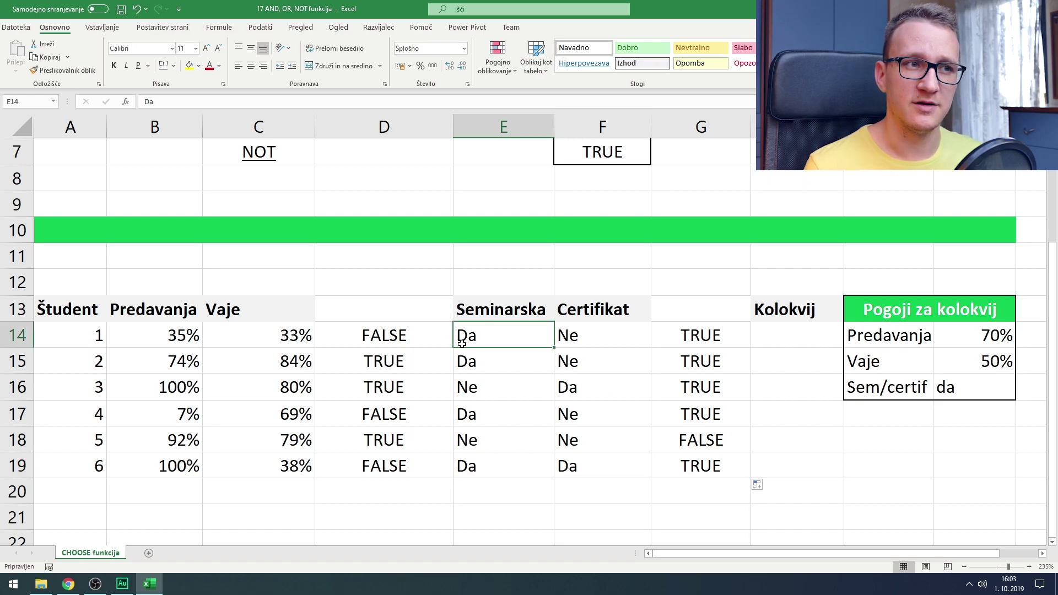
click(954, 387)
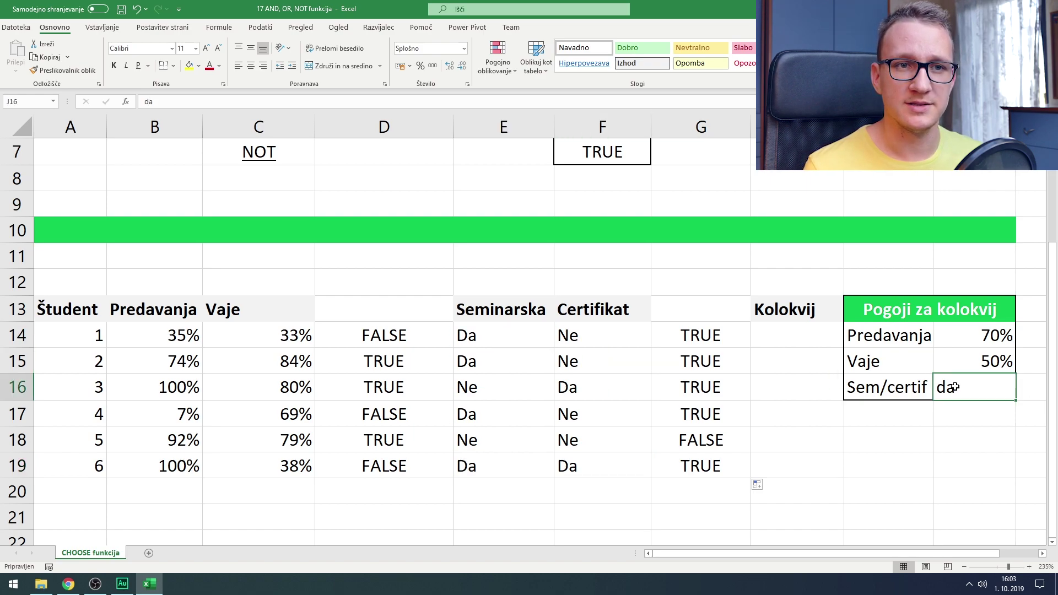
double_click(968, 391)
key(BackSpace)
key(BackSpace)
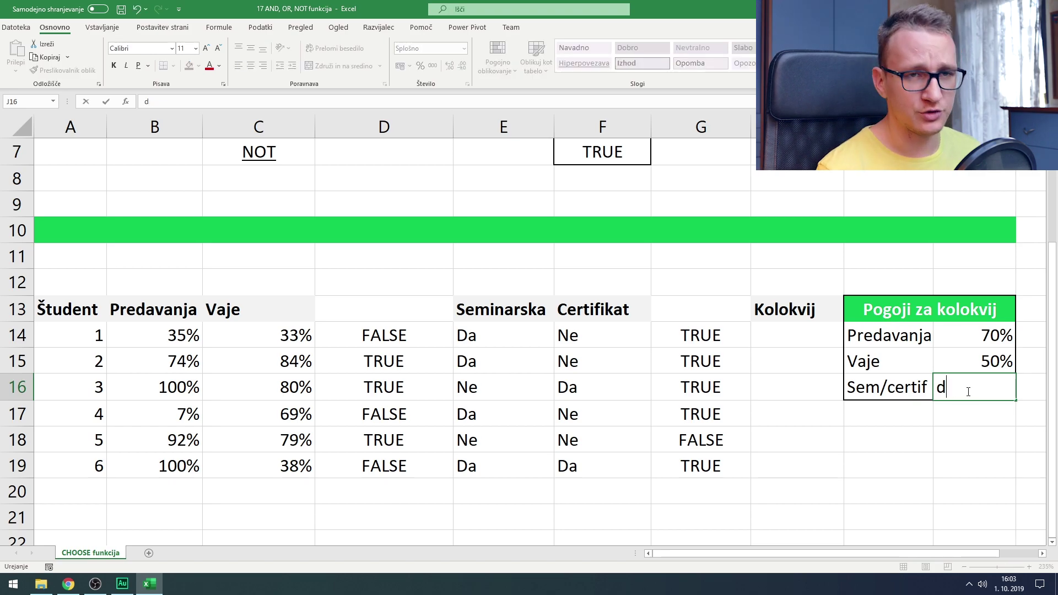
text(Da)
key(Return)
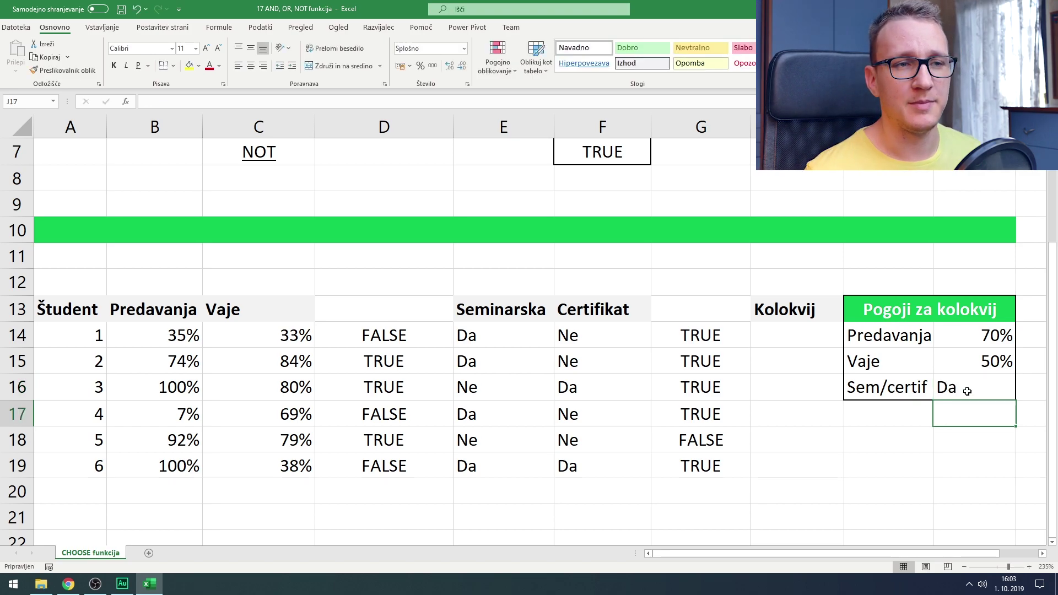
- Examine the first student's AND and OR results in D14 and G14 and relate them to the AND example
click(793, 338)
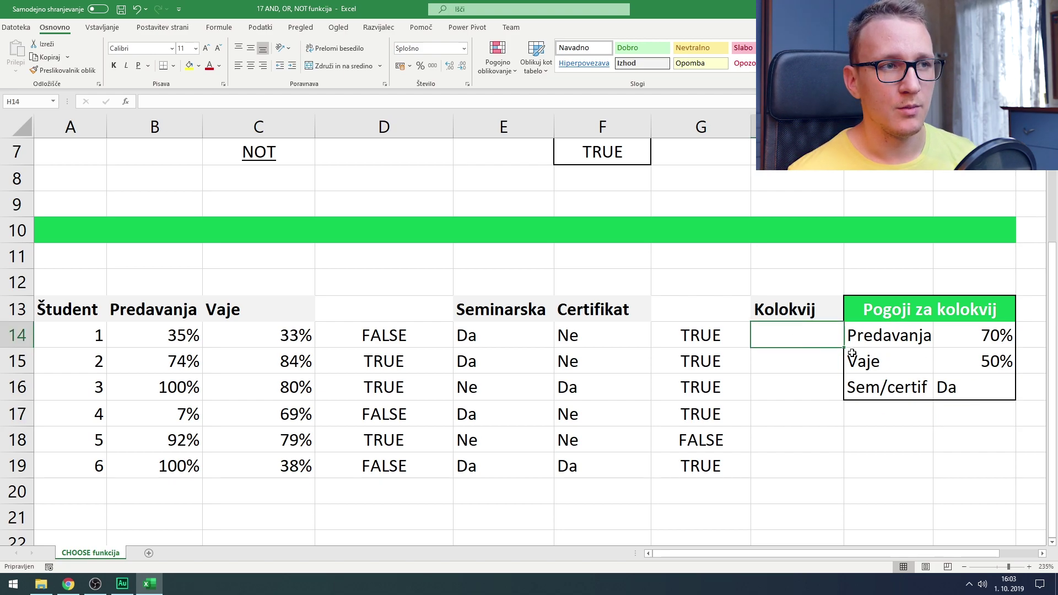
click(414, 333)
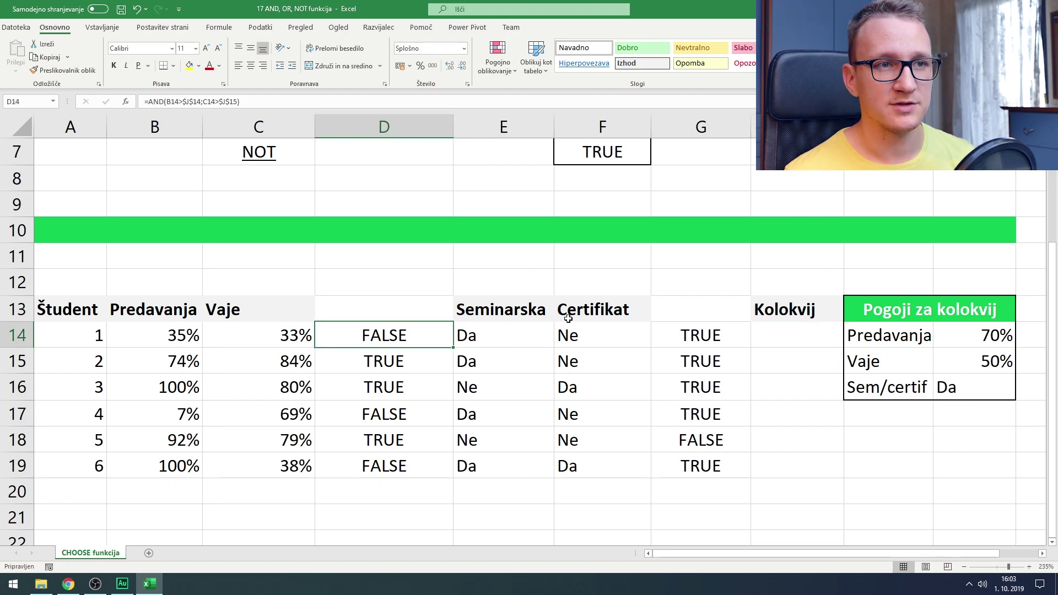
click(721, 338)
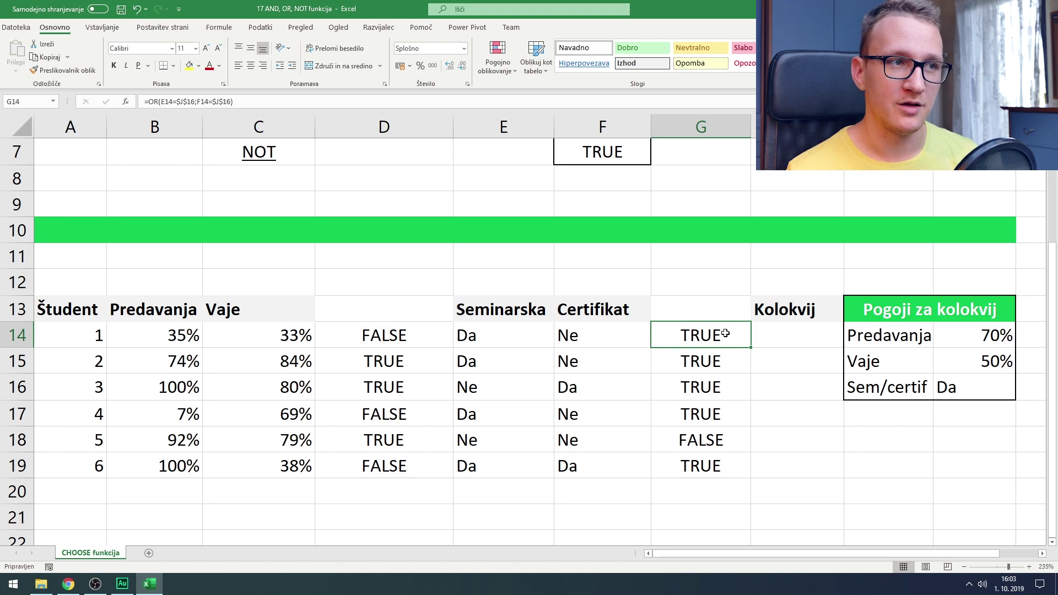
click(418, 340)
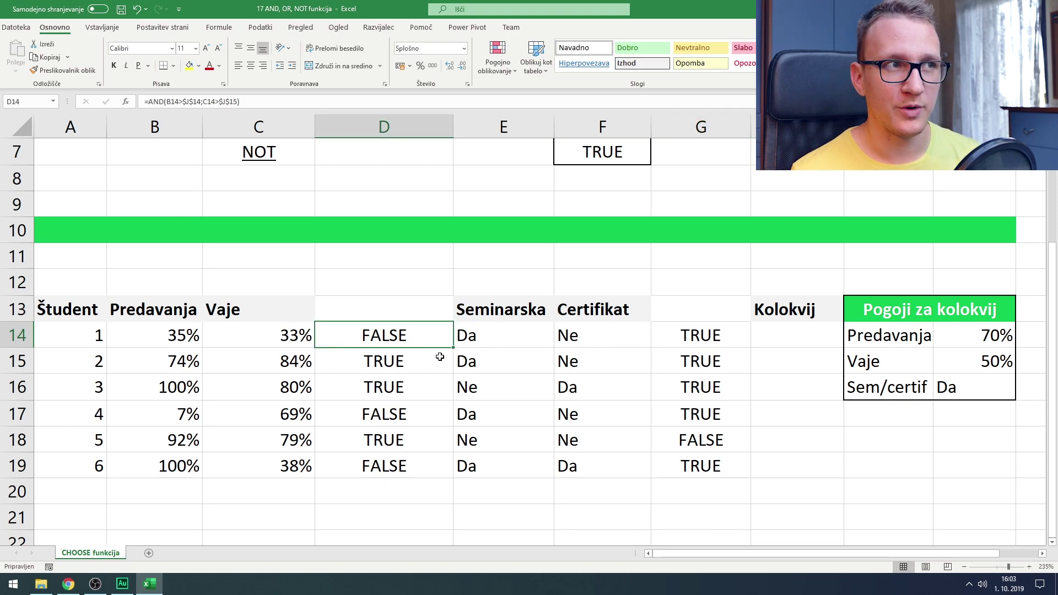
scroll(440, 357, up, 2)
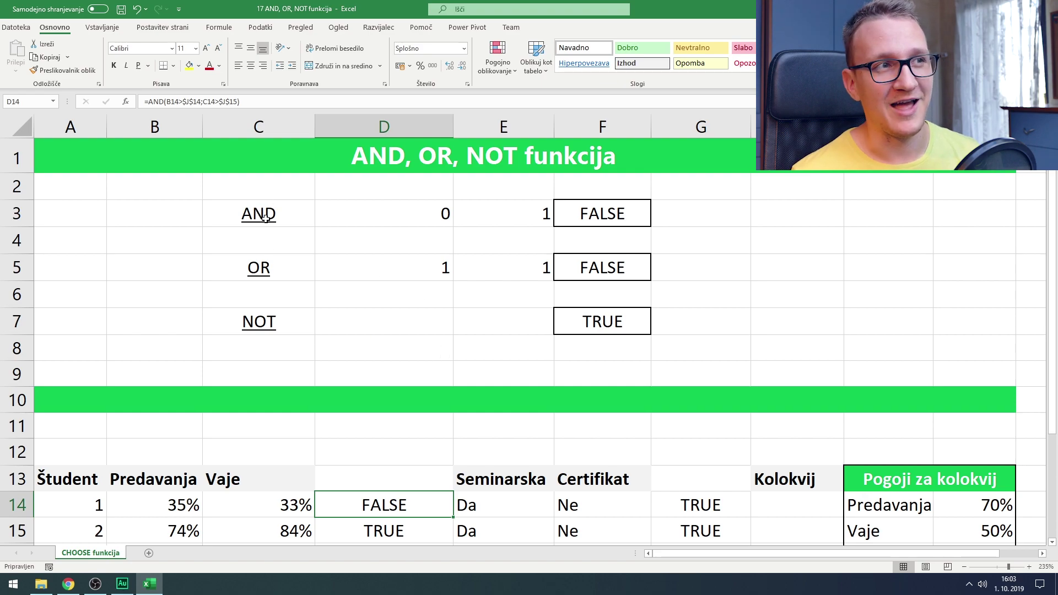
scroll(765, 333, down, 2)
- Enter =AND(D14=TRUE;G14=TRUE) in the first student's Kolokvij cell H14 and copy the formula down through H19
click(765, 332)
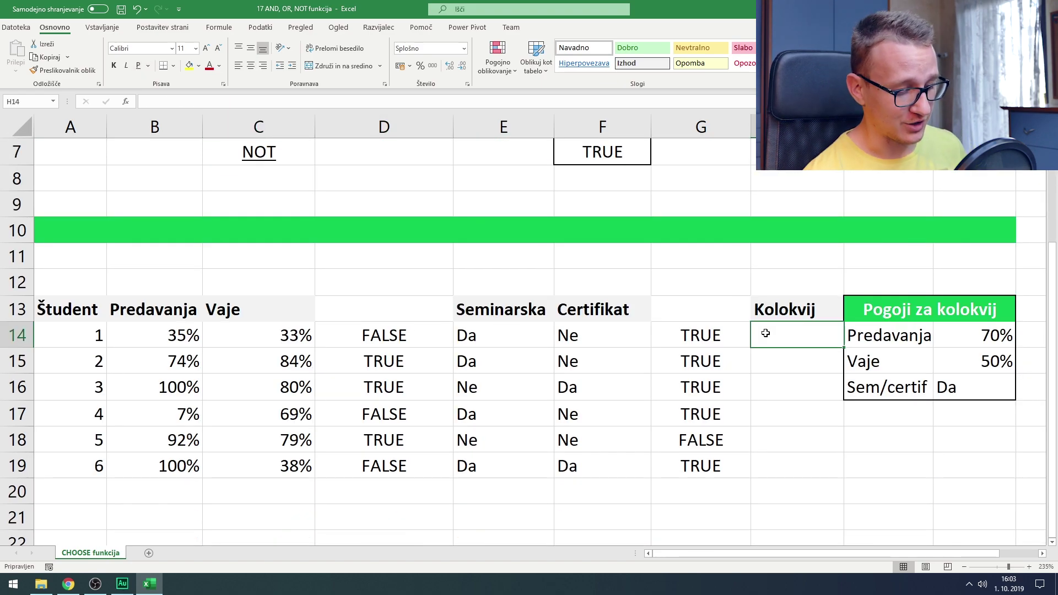
text(=and()
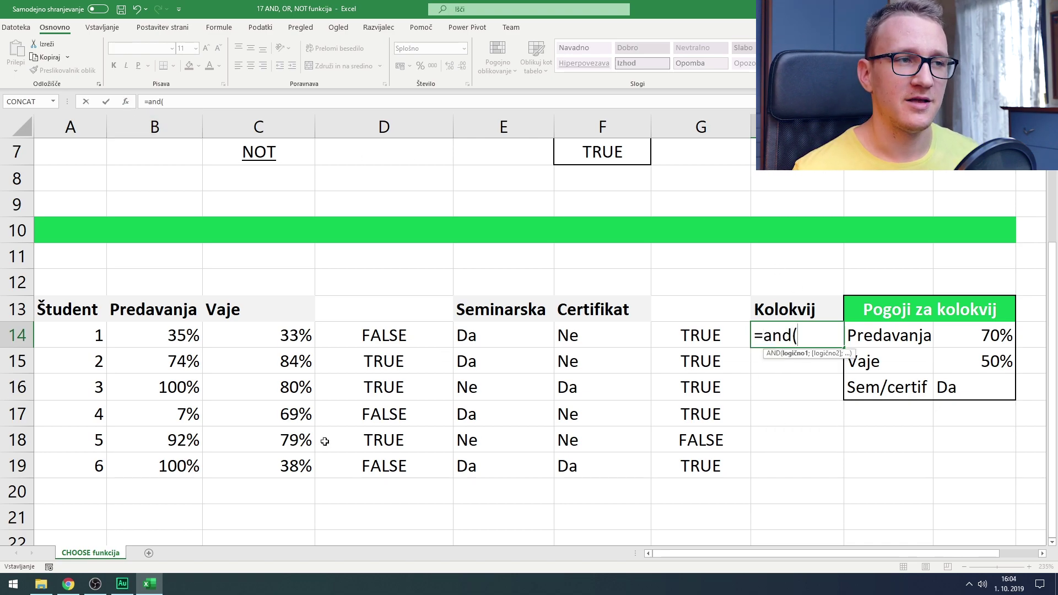
click(389, 337)
text(=true)
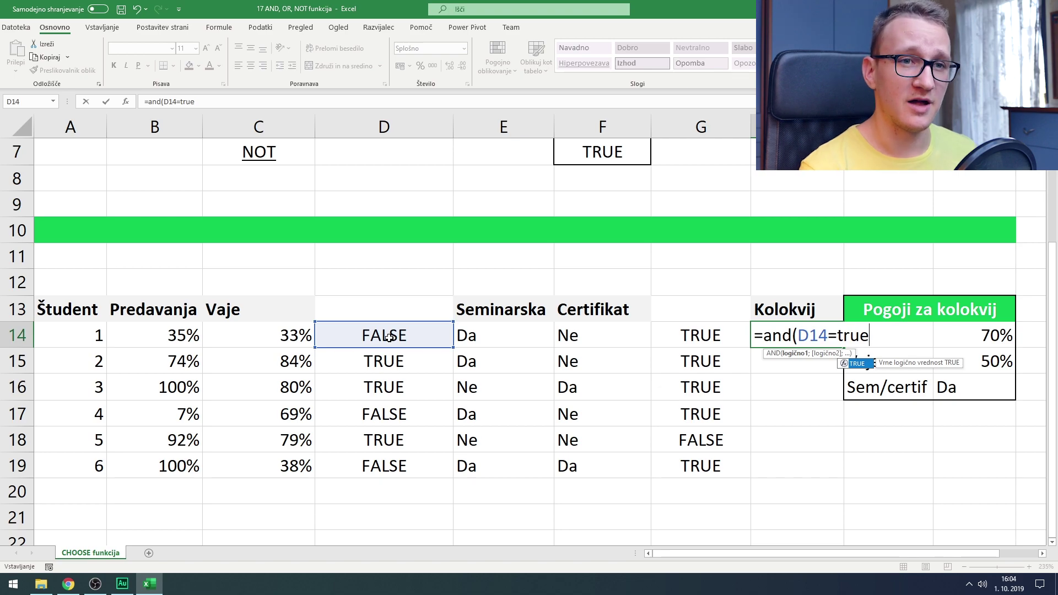
text(;)
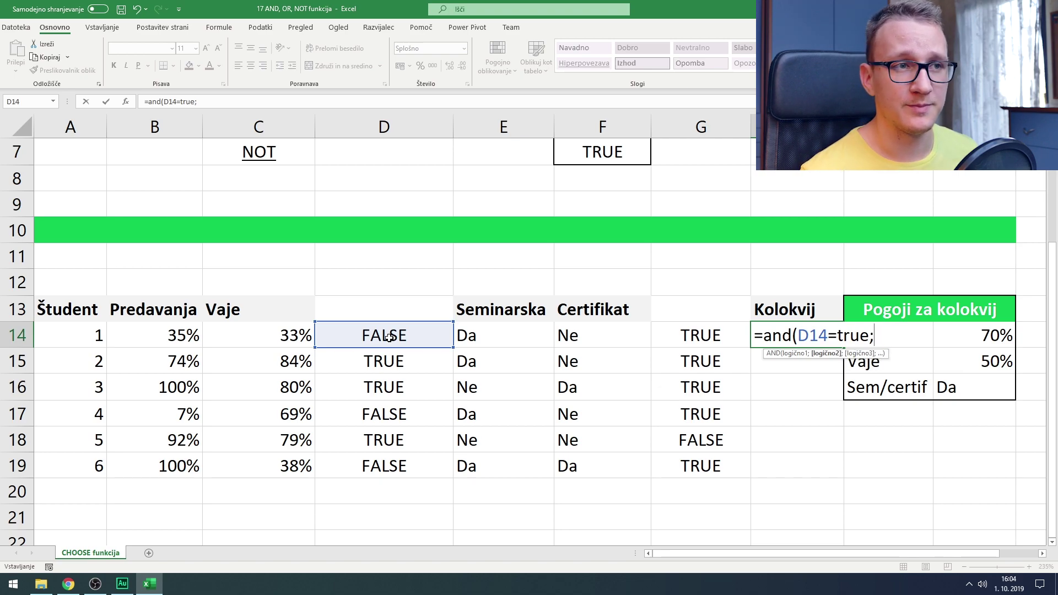
click(682, 334)
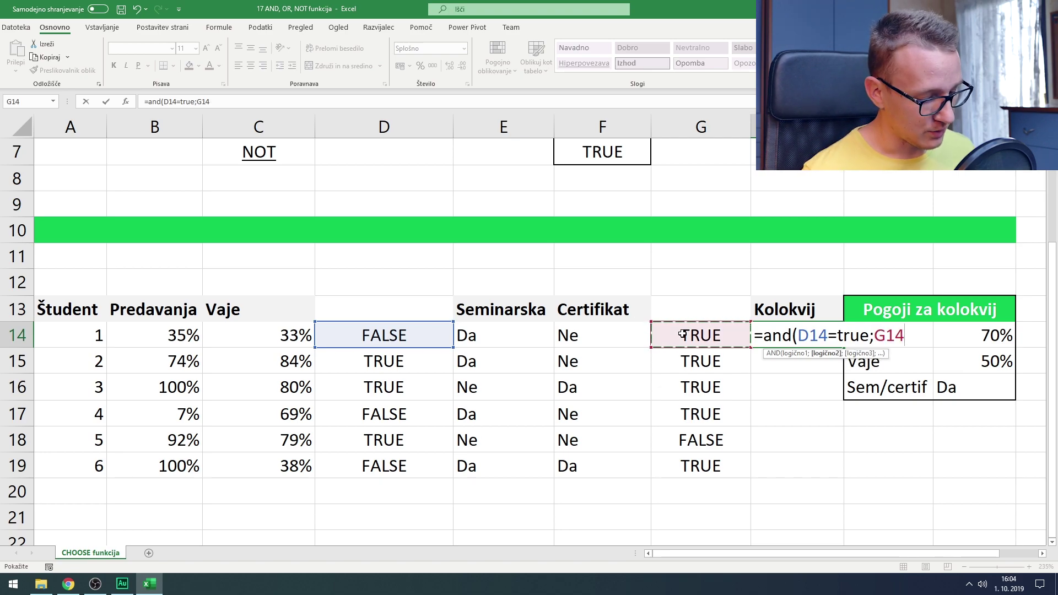
text(=true)
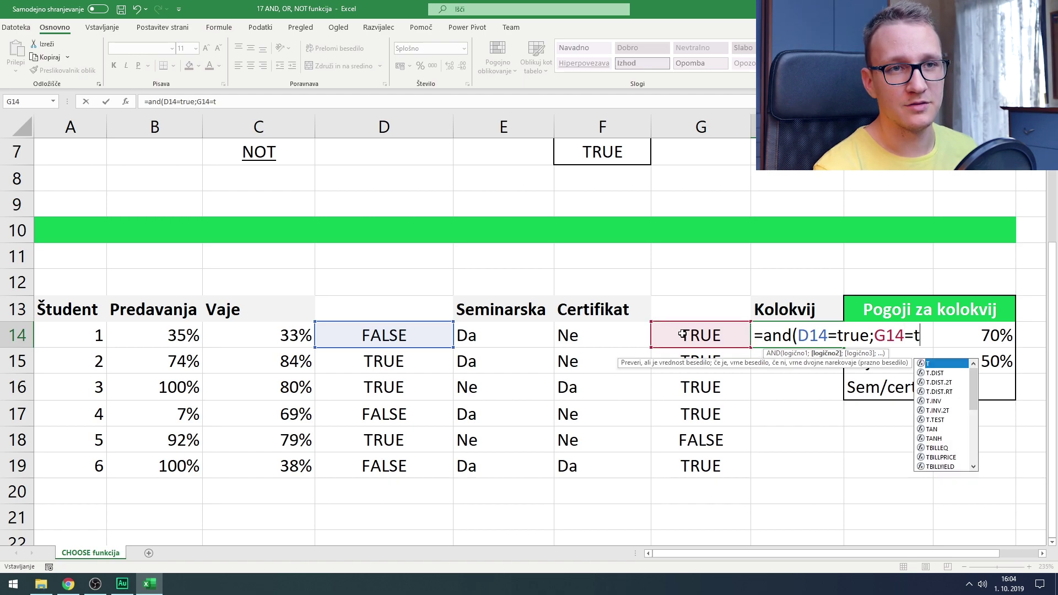
text())
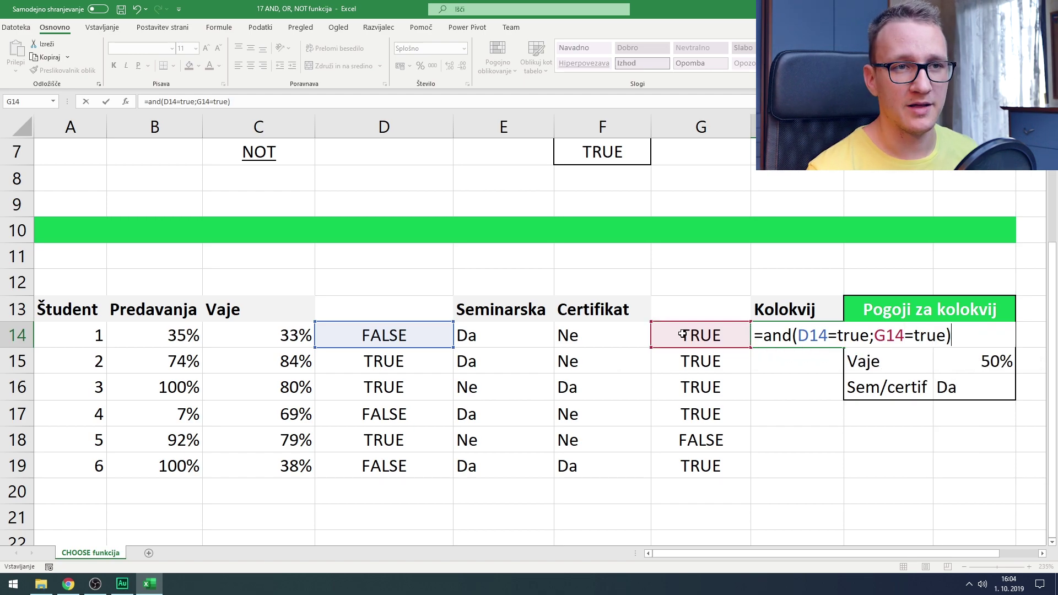
key(Return)
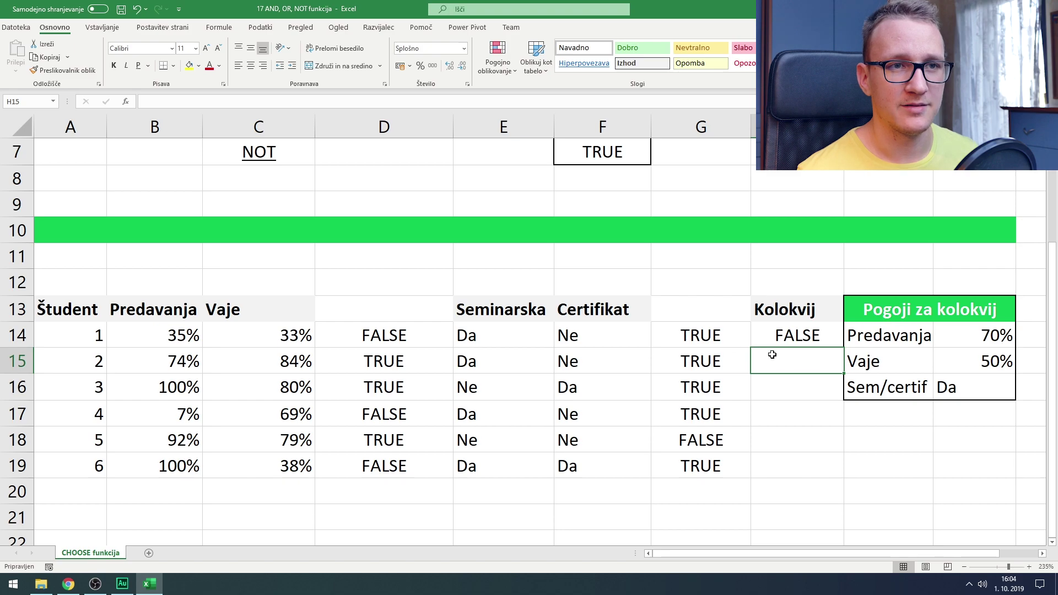
click(782, 337)
drag(841, 362, 845, 477)
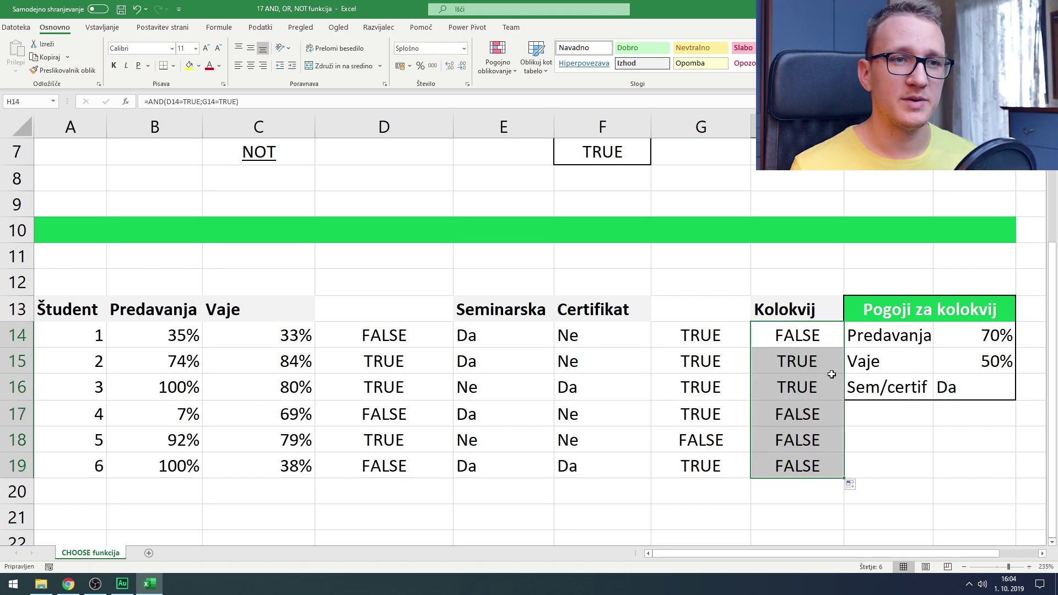
- Check the Kolokvij results for students 1 and 2 against their OR and AND results and attendance percentages
mouse_move(713, 343)
mouse_down()
mouse_move(712, 352)
mouse_move(711, 334)
mouse_up()
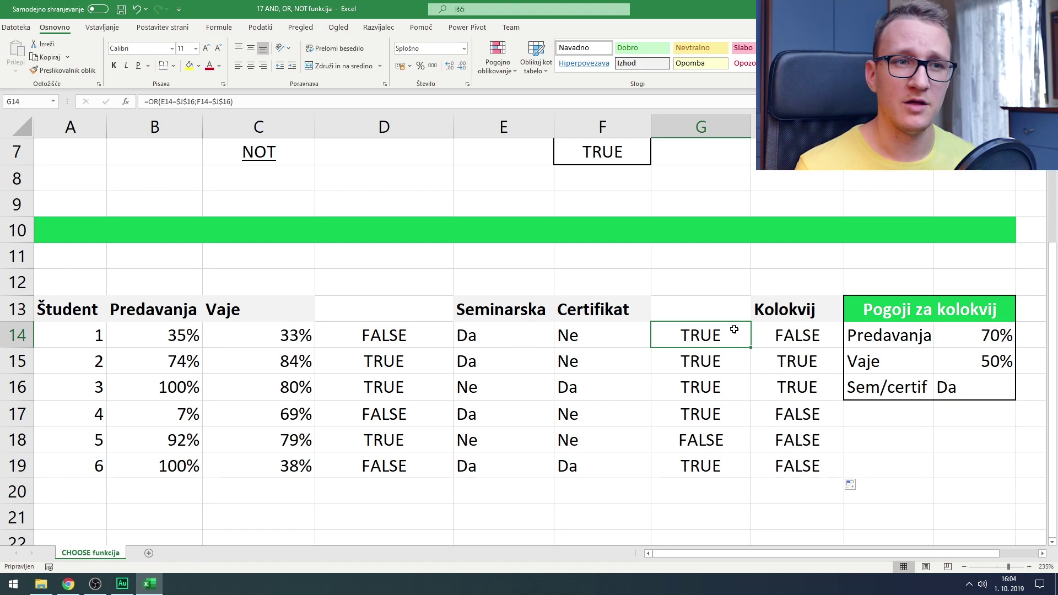
click(773, 335)
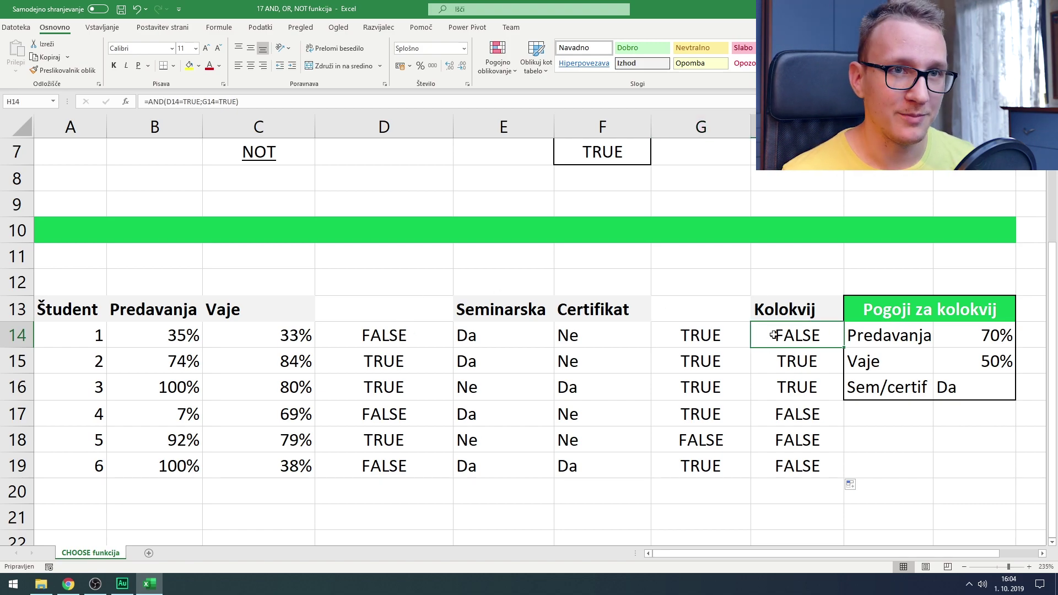
click(791, 364)
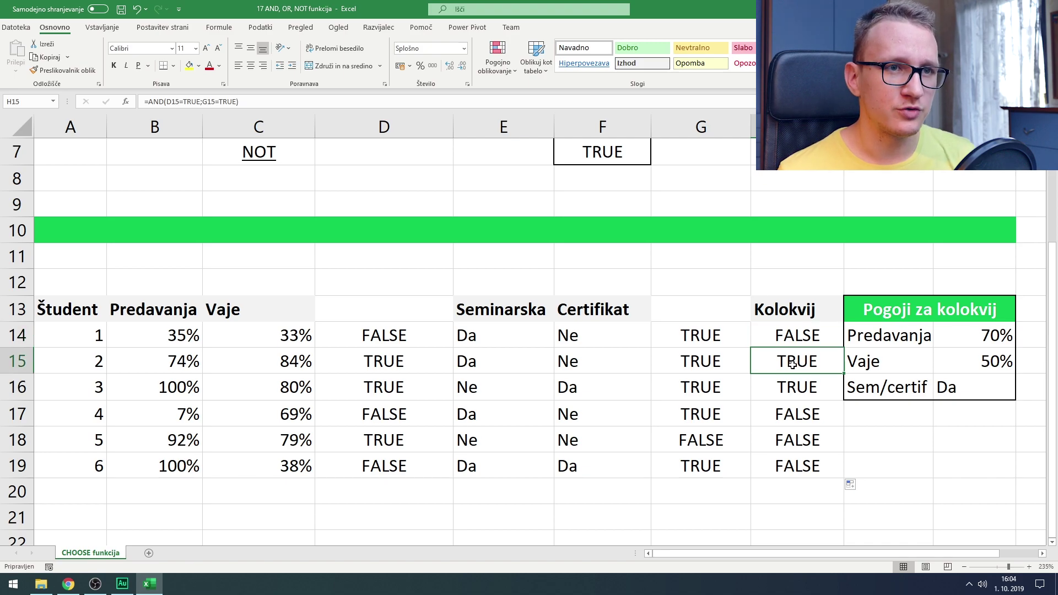
click(677, 360)
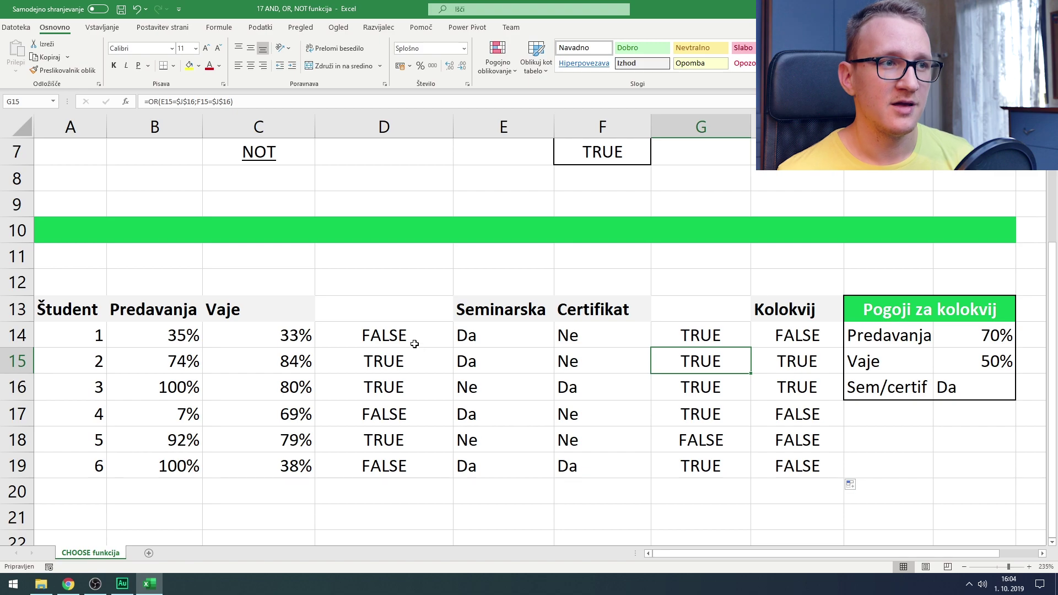
click(367, 361)
drag(313, 362, 180, 362)
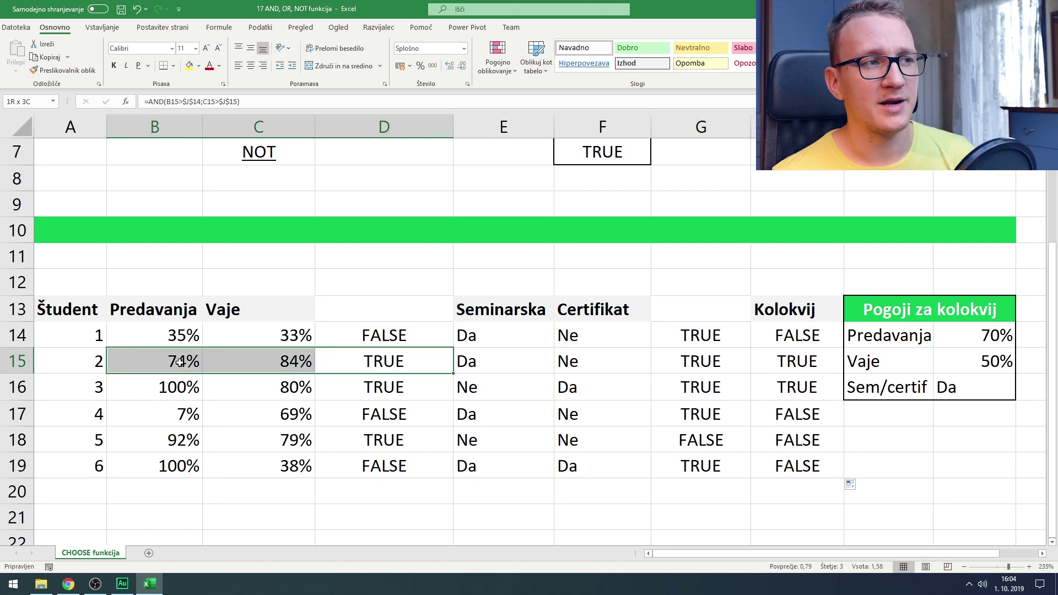
click(805, 362)
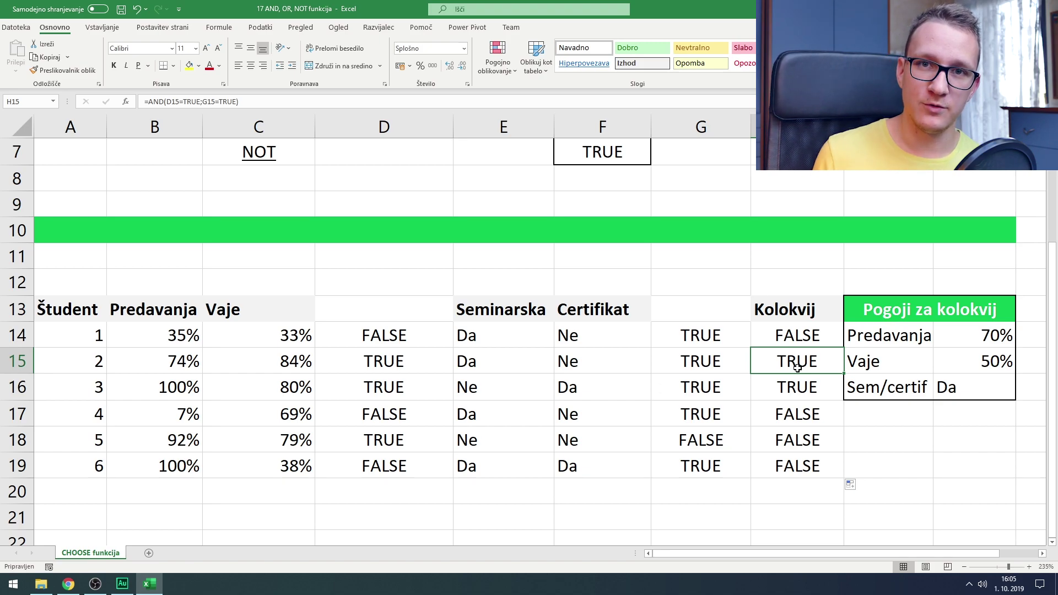
- Cut the AND expression out of H14's formula, start an IF function there, and paste the expression as its logical test
click(791, 342)
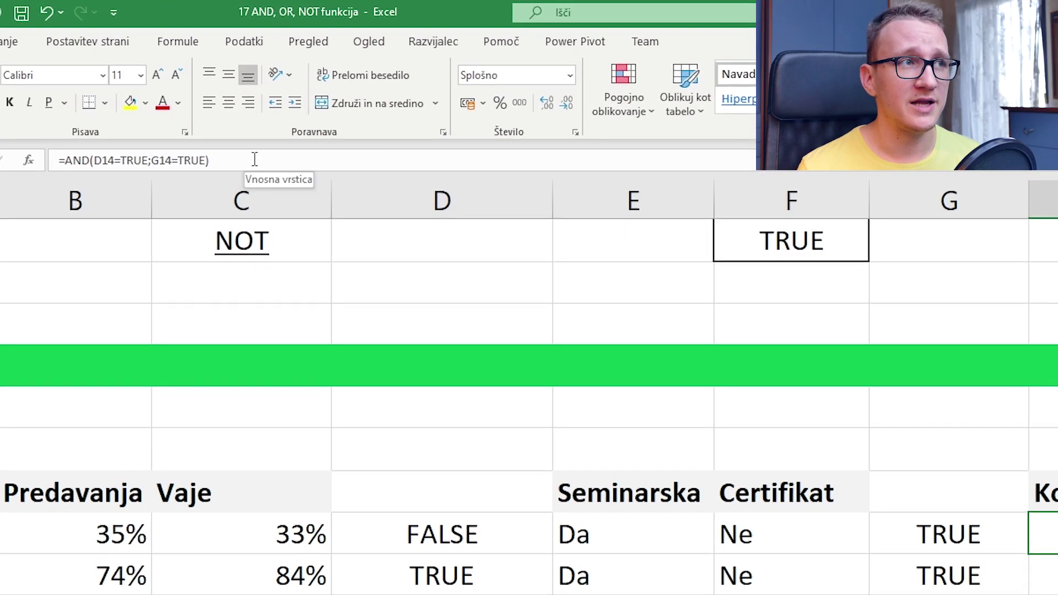
drag(254, 159, 70, 155)
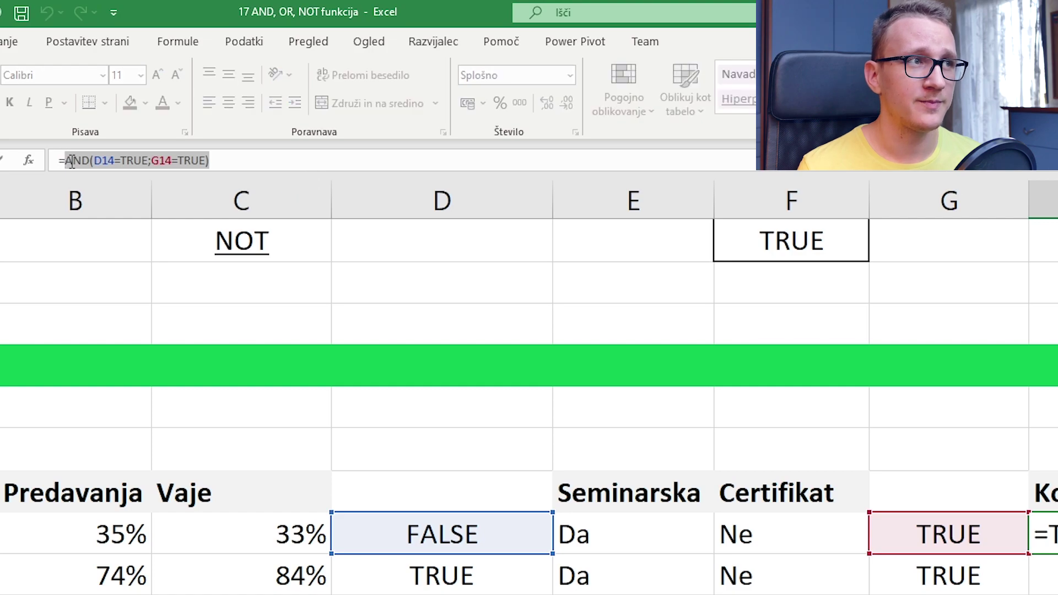
right_click(76, 159)
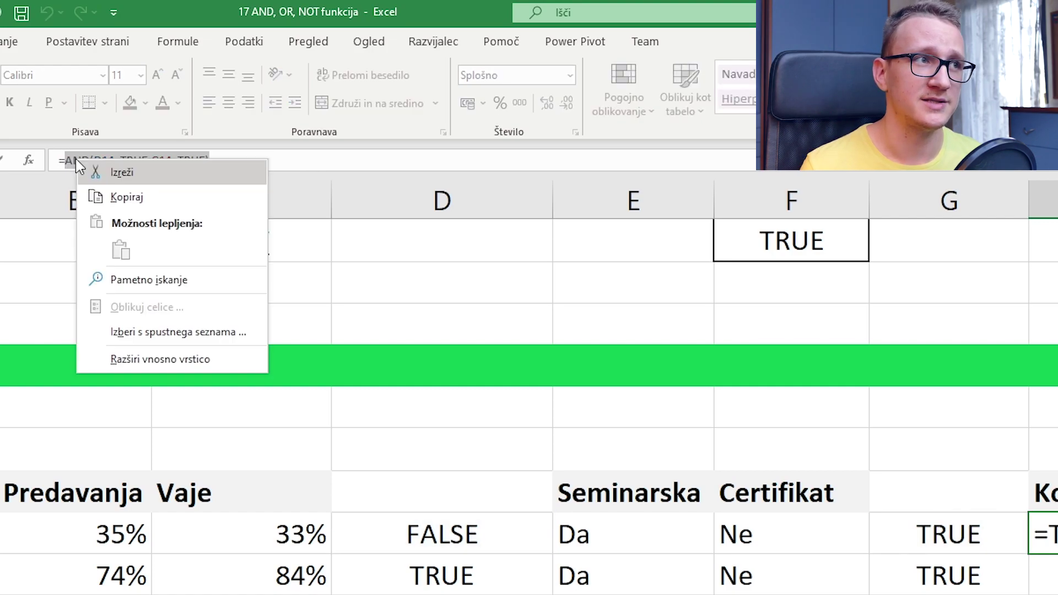
click(123, 172)
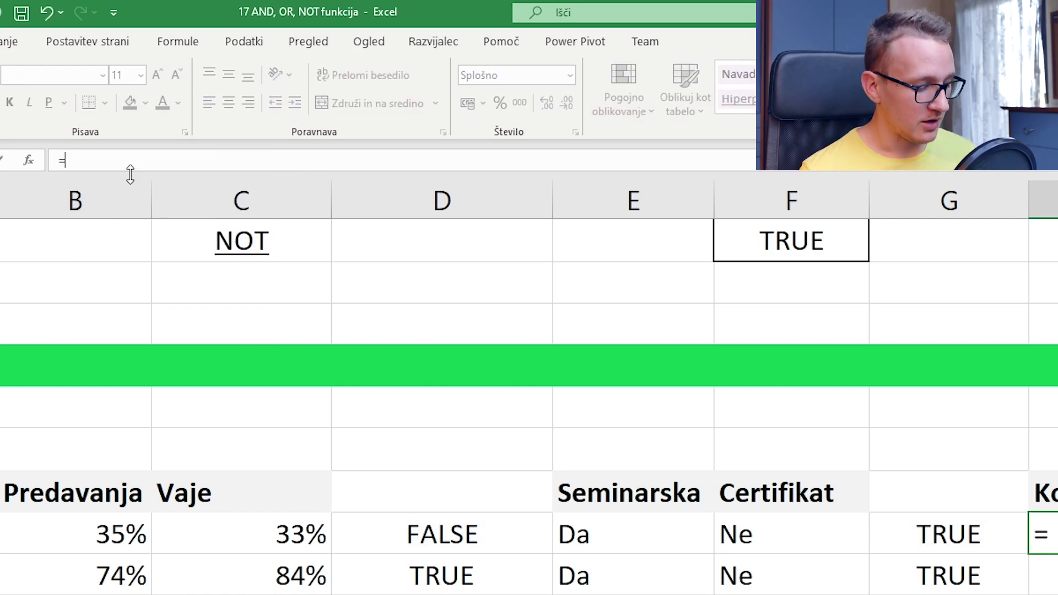
text(if()
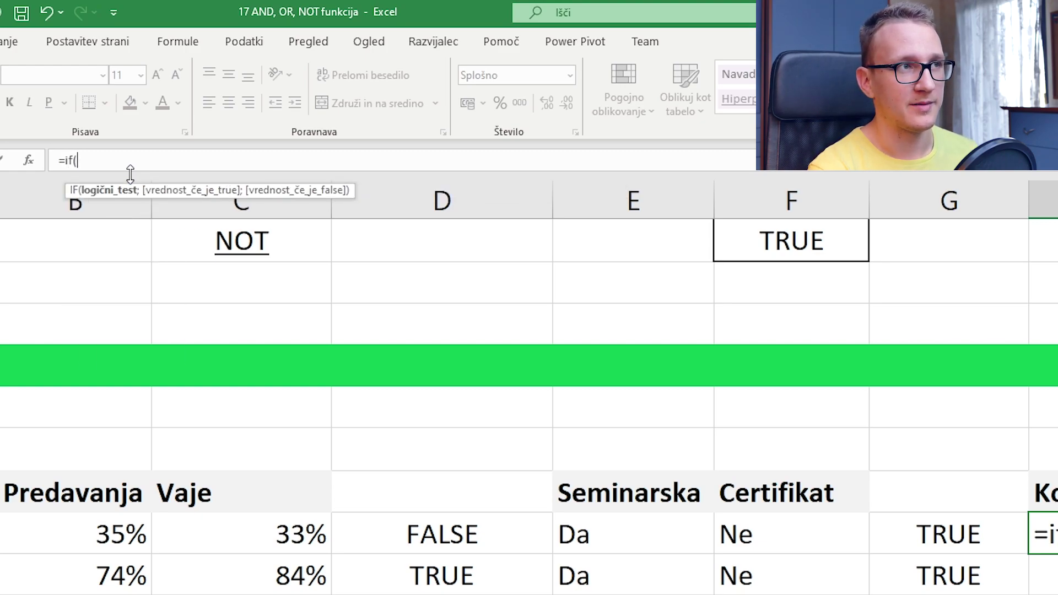
click(31, 160)
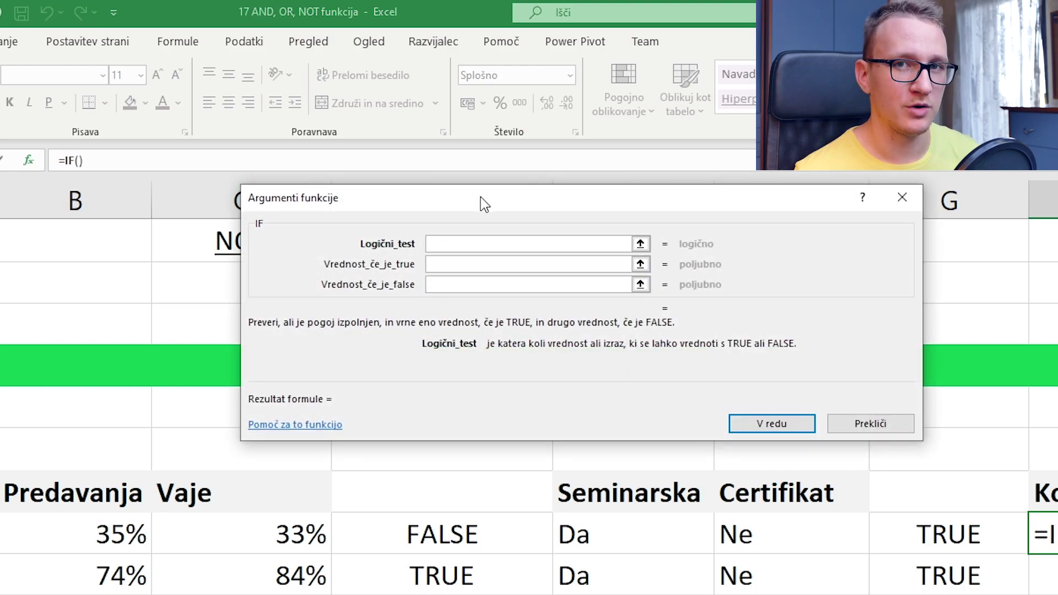
right_click(473, 244)
click(508, 291)
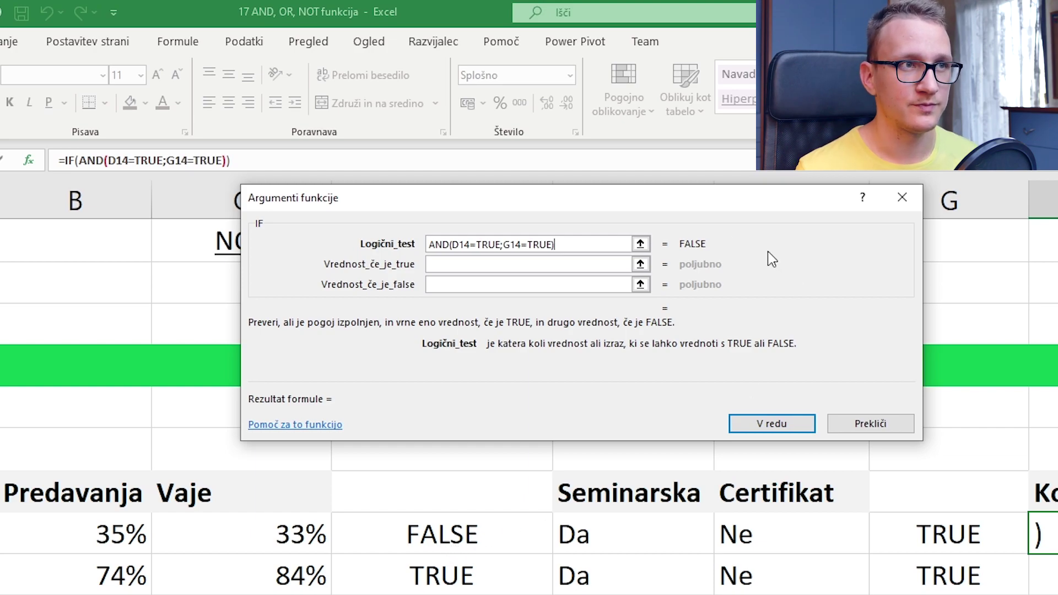
- Complete H14's IF function with "Da" for true and an empty string "" for false, and copy it down through H19
click(557, 268)
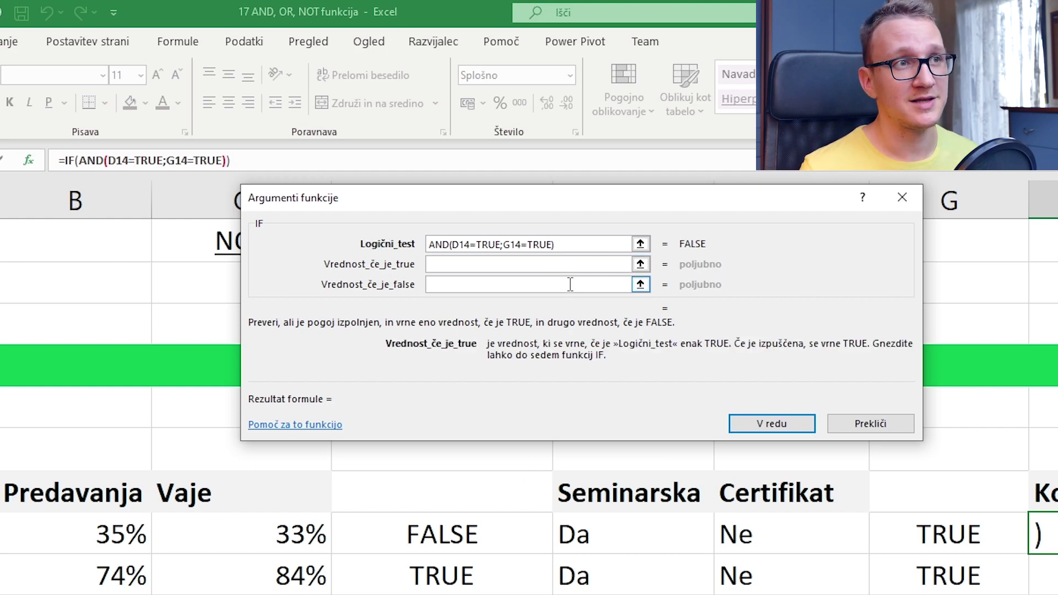
click(570, 284)
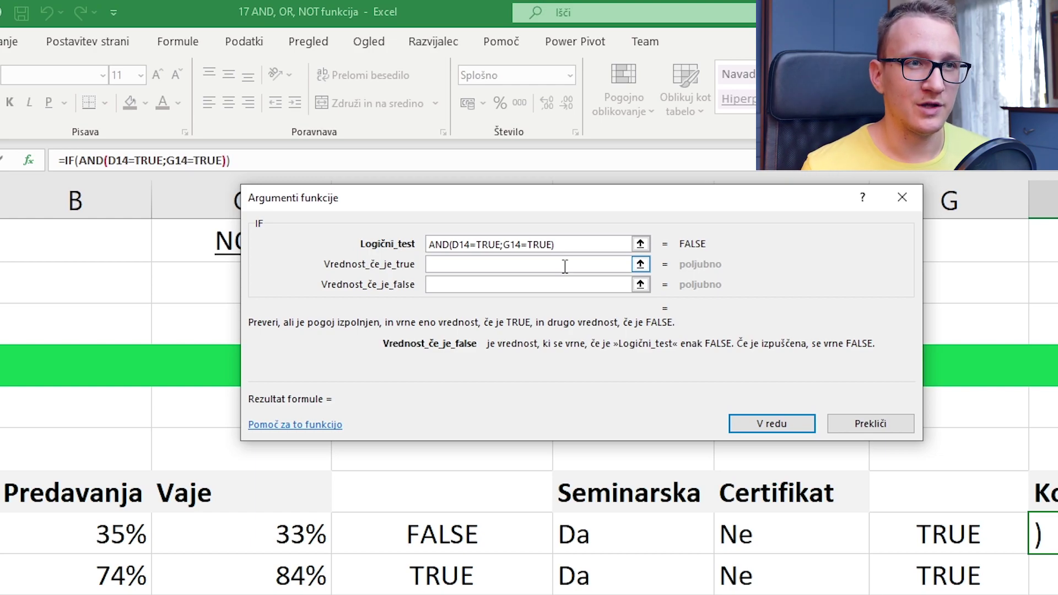
click(481, 265)
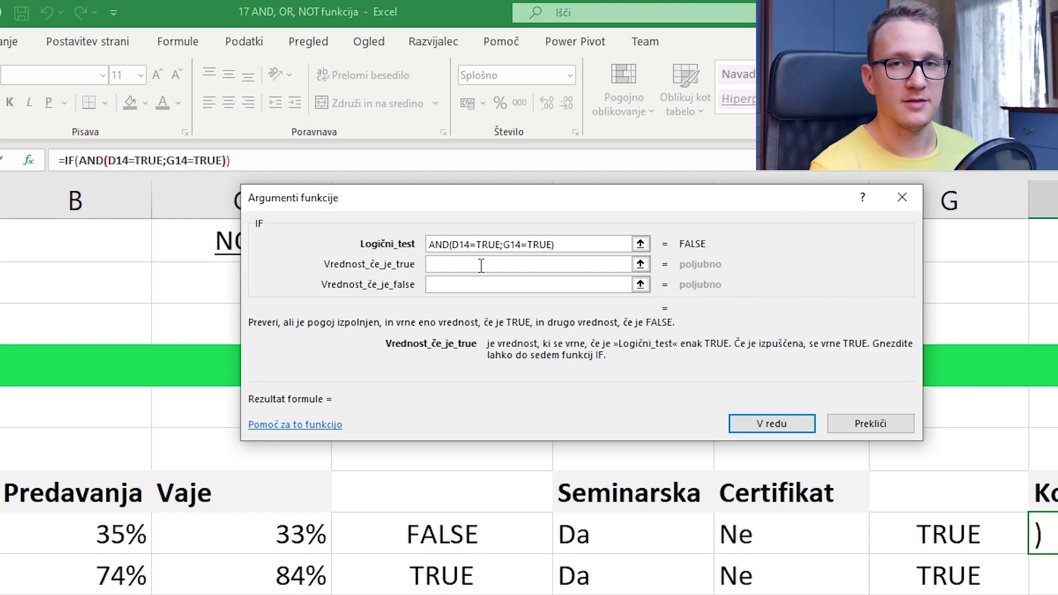
text(")
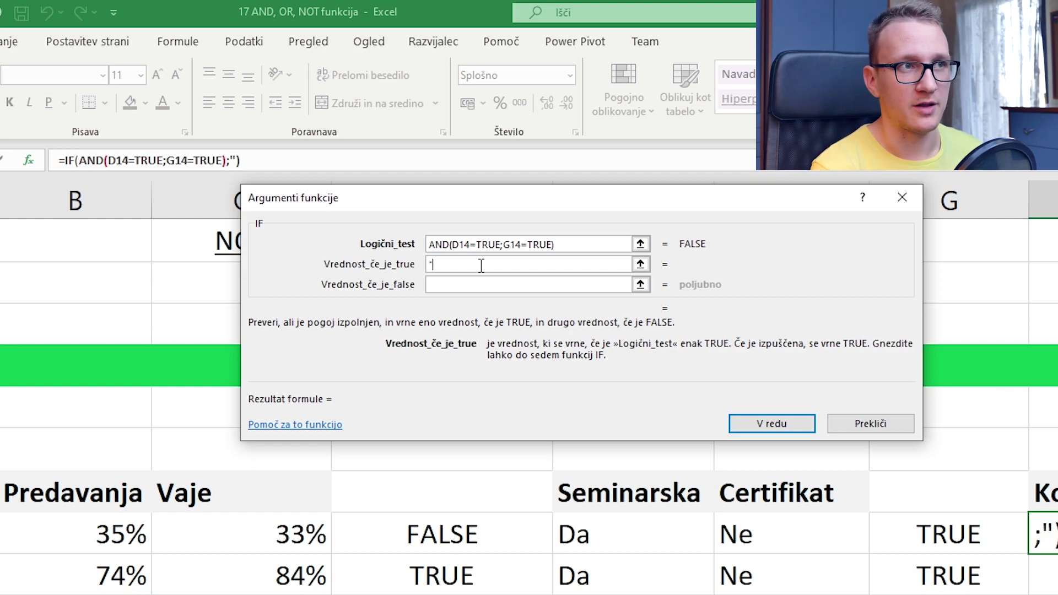
text(Da)
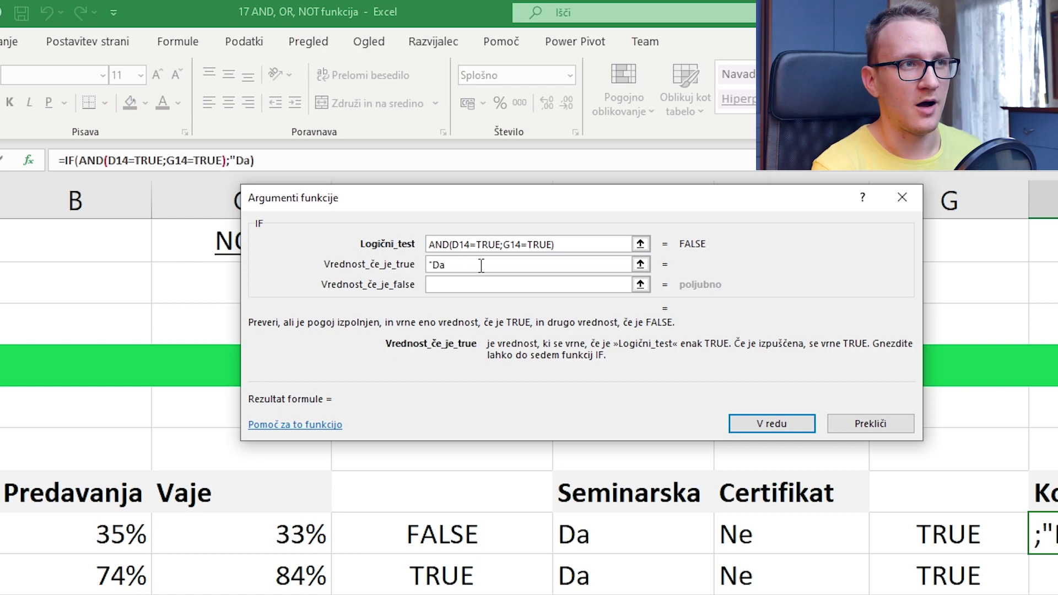
text(")
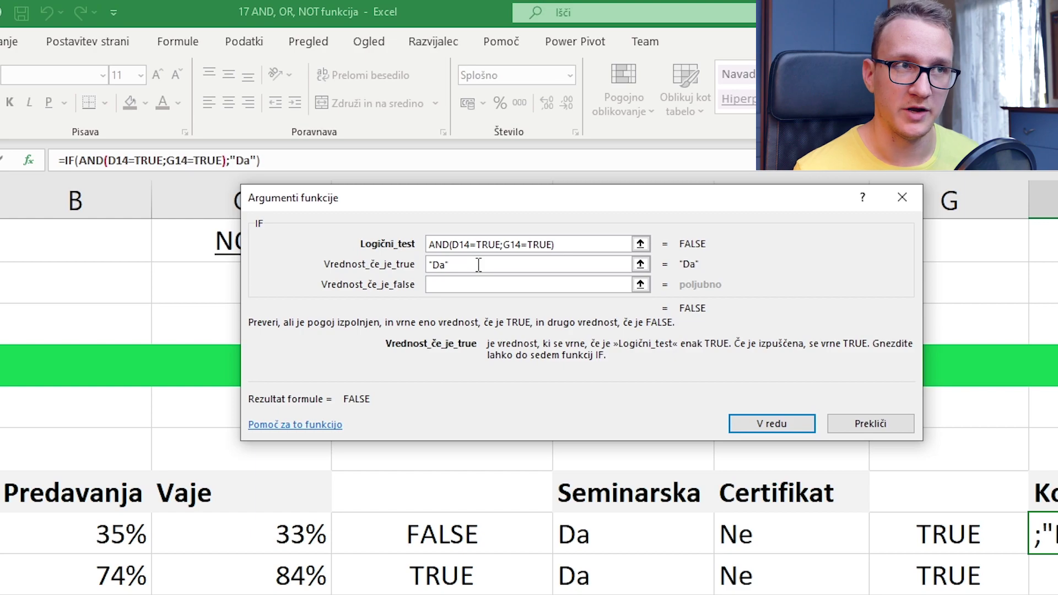
click(480, 290)
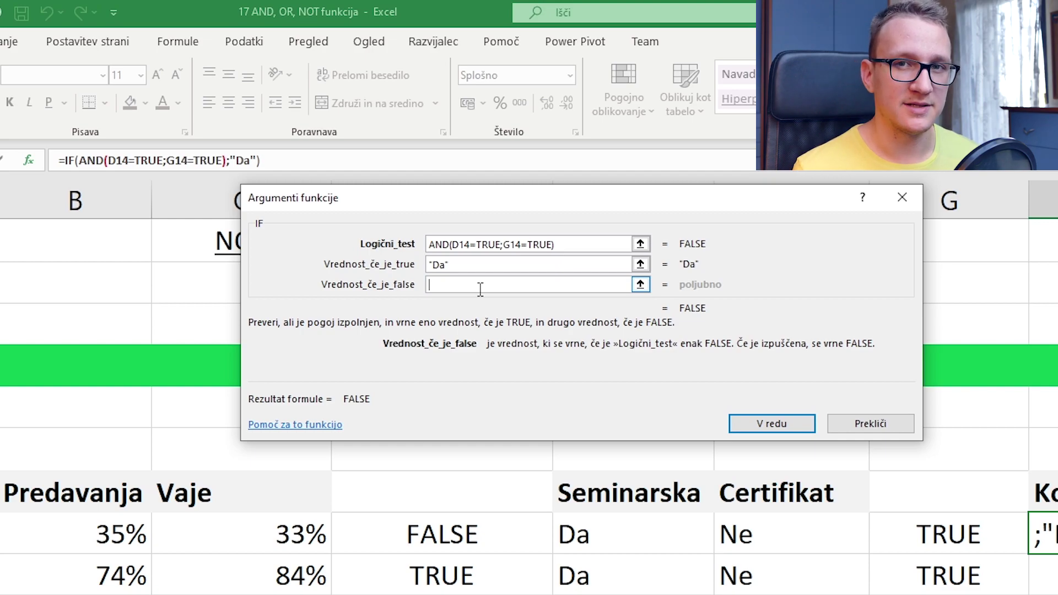
text("")
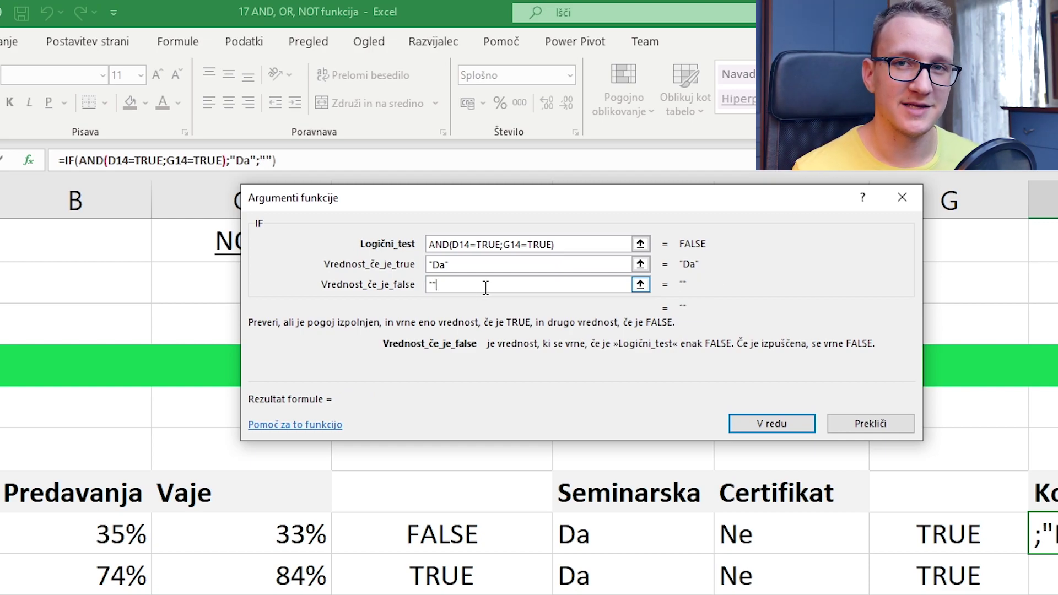
click(746, 425)
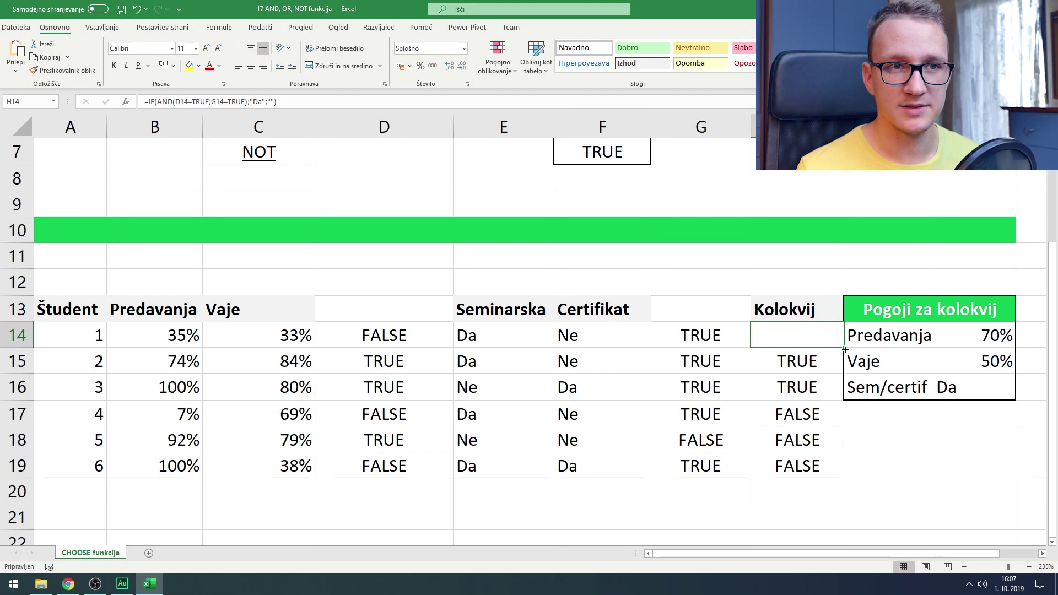
drag(845, 349, 847, 473)
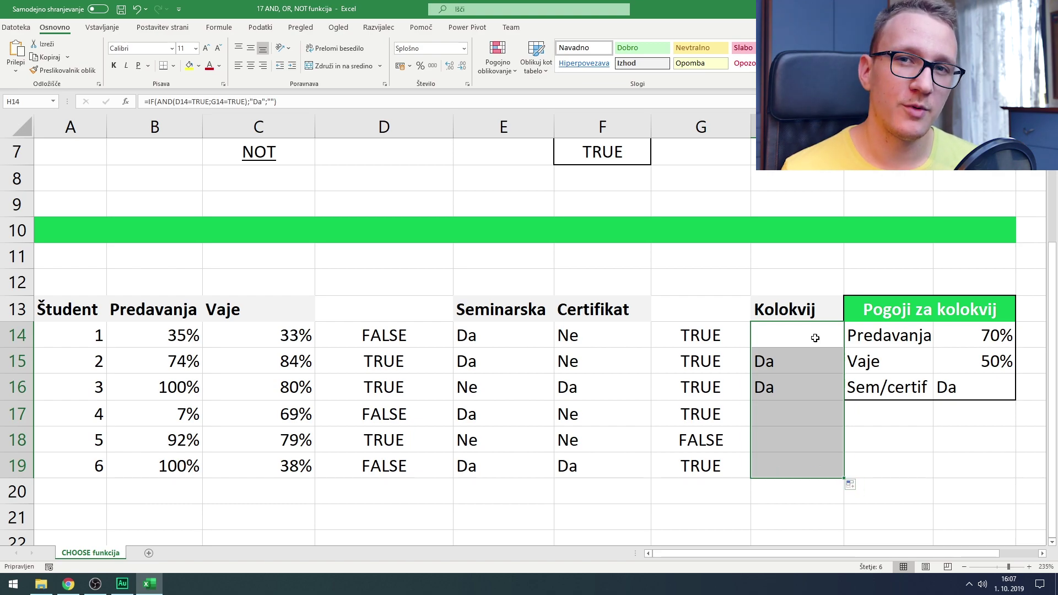
- Review the Kolokvij results in H14:H19 alongside the helper results in D14:D19 and G14:G19
drag(816, 333, 823, 467)
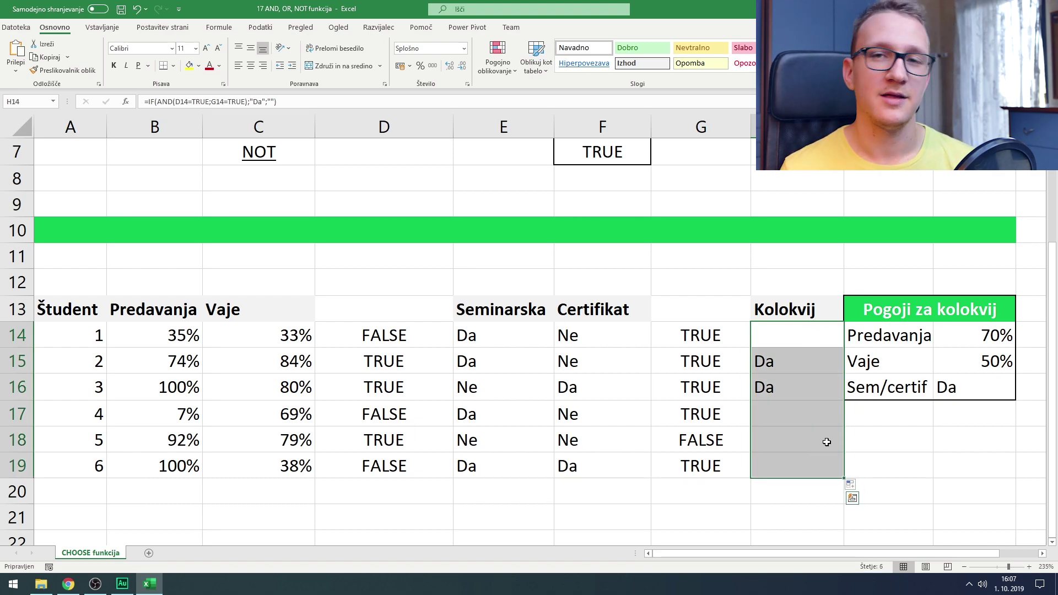
click(404, 336)
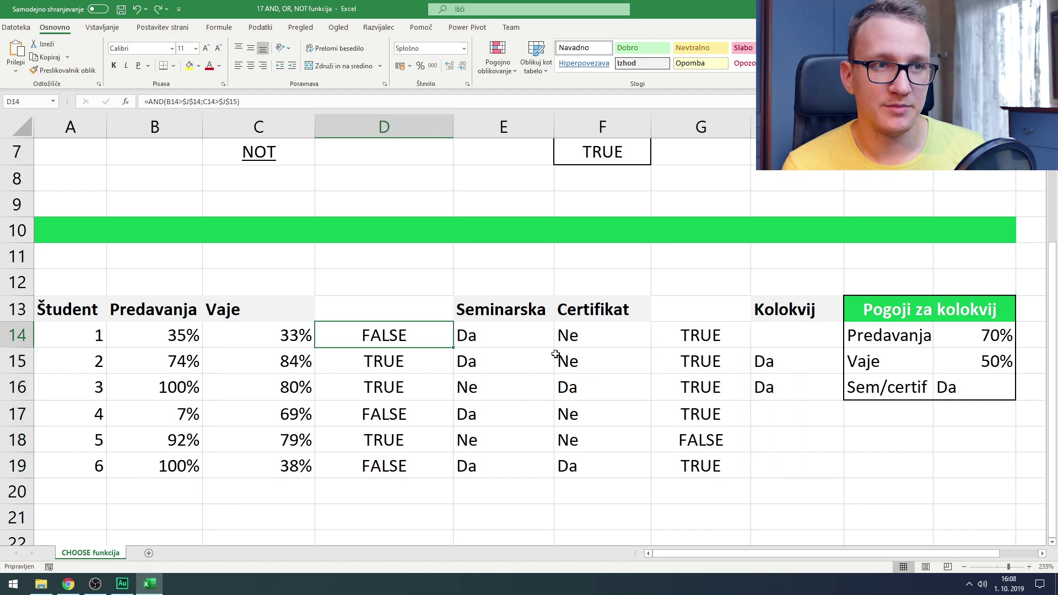
drag(409, 336, 413, 463)
drag(697, 338, 700, 465)
click(805, 336)
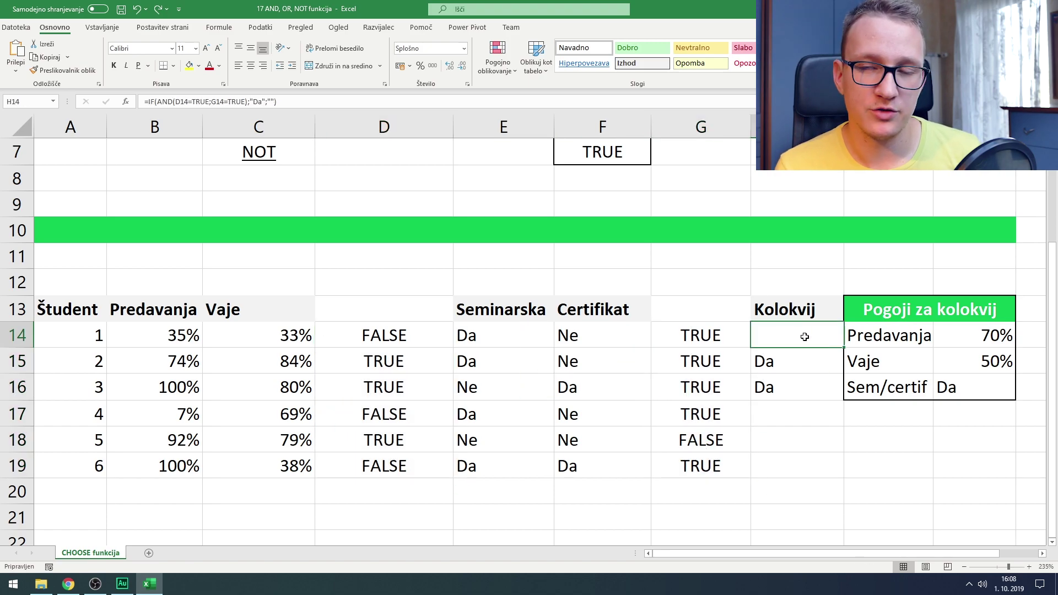
- Copy the AND expression, without its equals sign, from D14's formula, leaving the cell itself unchanged
double_click(804, 336)
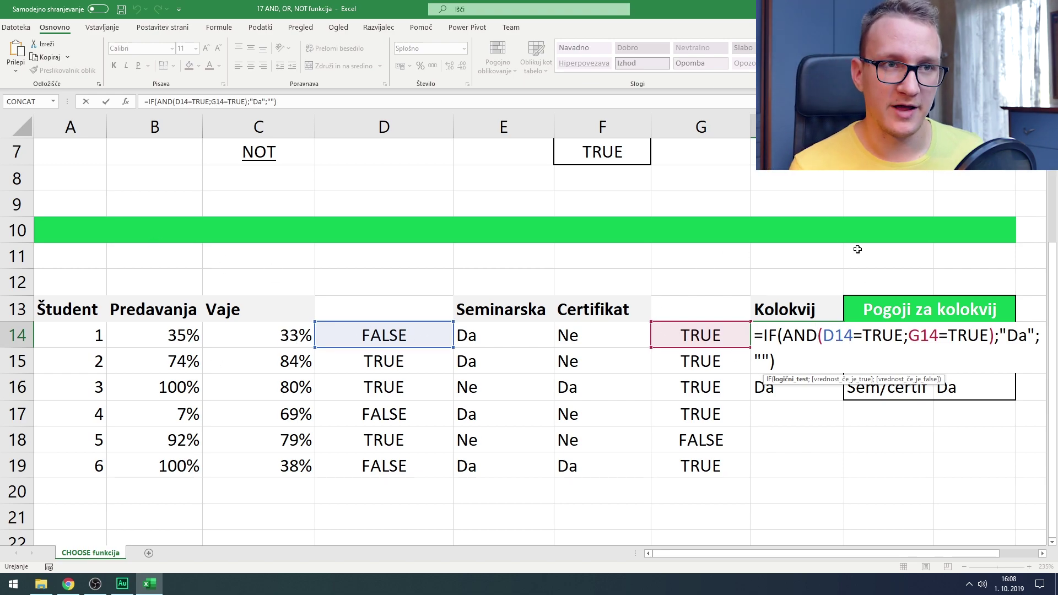
key(Escape)
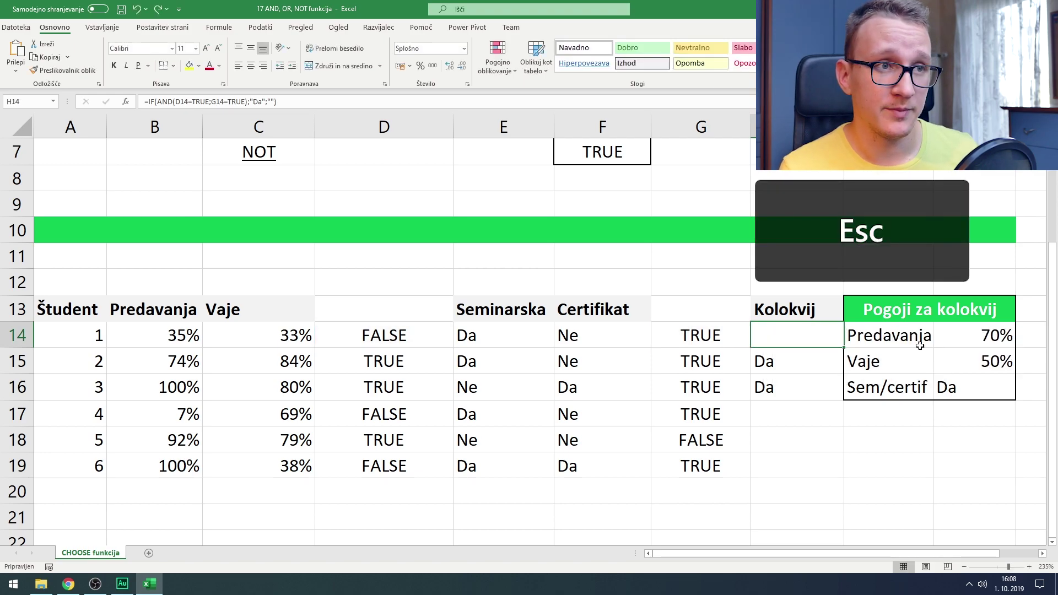
click(406, 336)
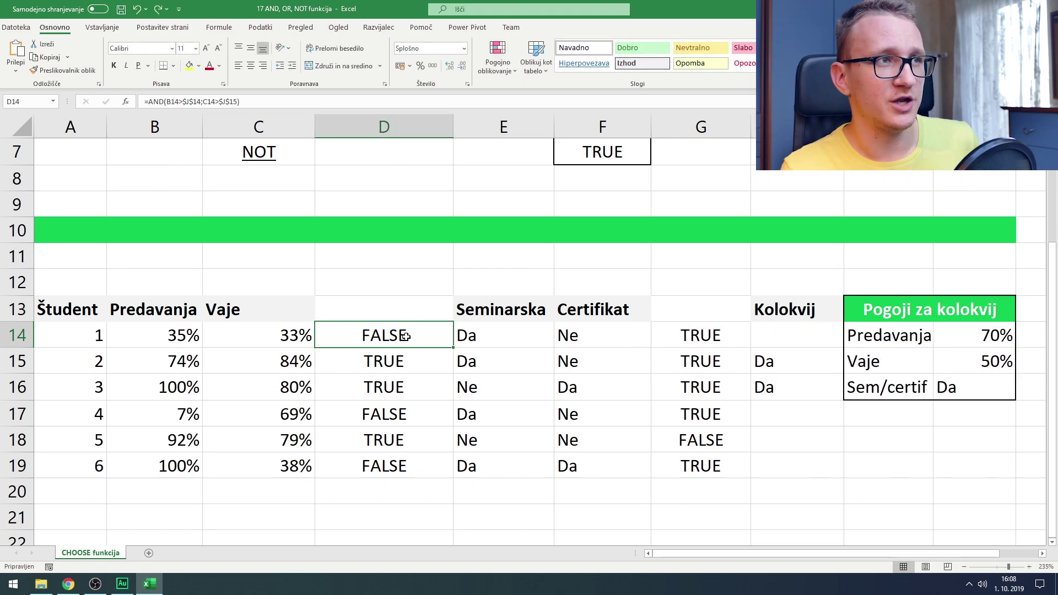
drag(239, 102, 148, 109)
right_click(157, 103)
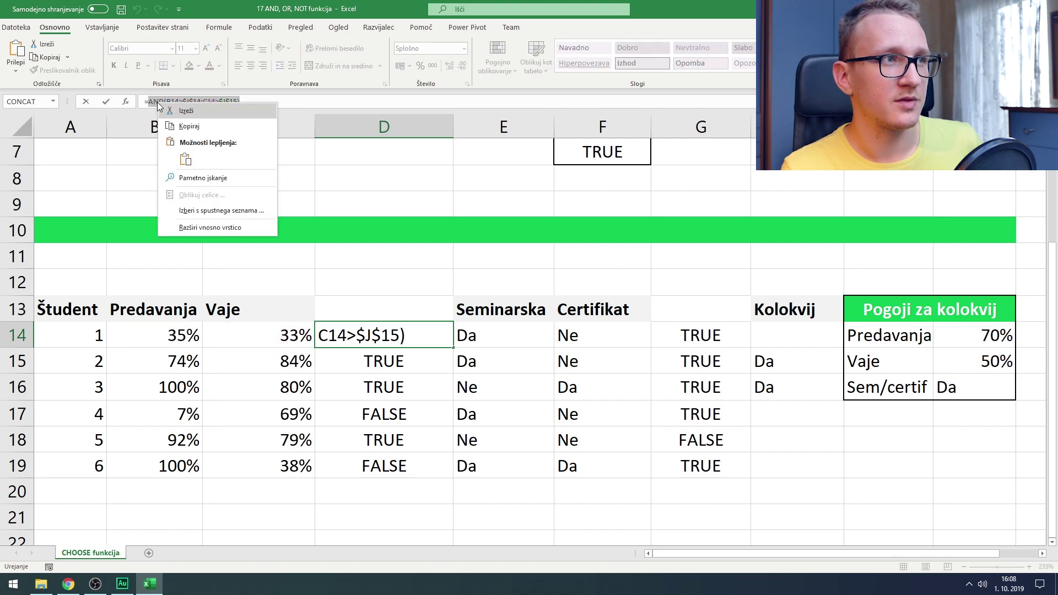
click(184, 121)
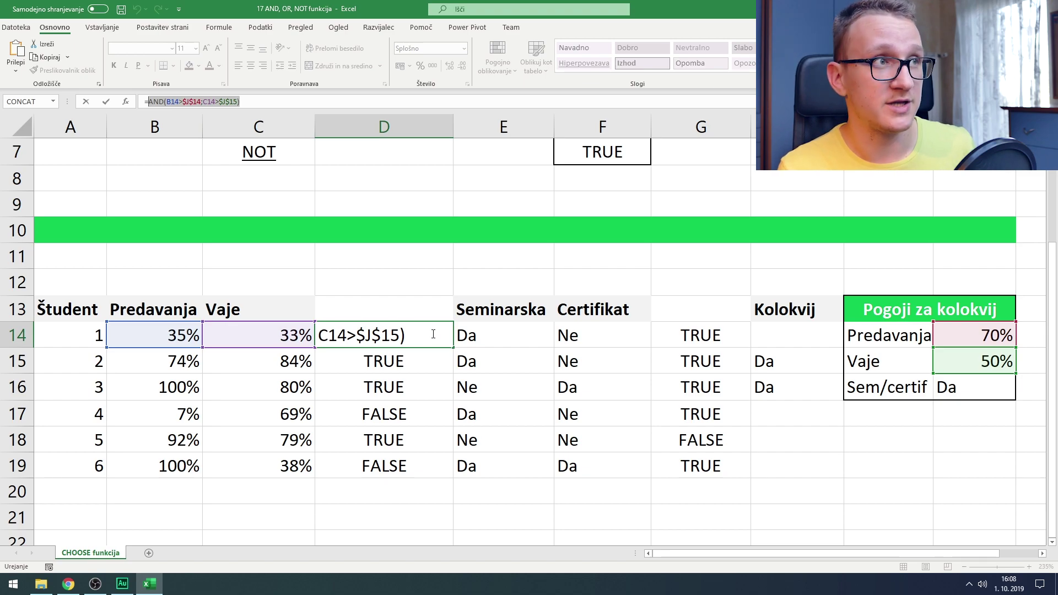
key(Escape)
- Replace the D14 reference in H14's IF formula with the copied AND expression, and copy the formula down through H19
click(794, 336)
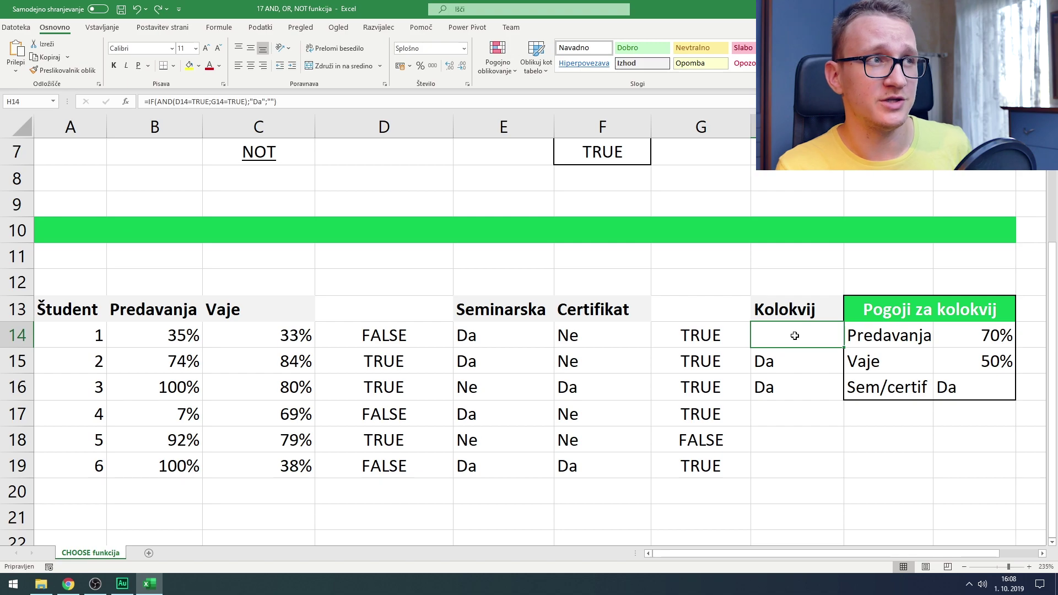
double_click(795, 336)
drag(853, 336, 825, 336)
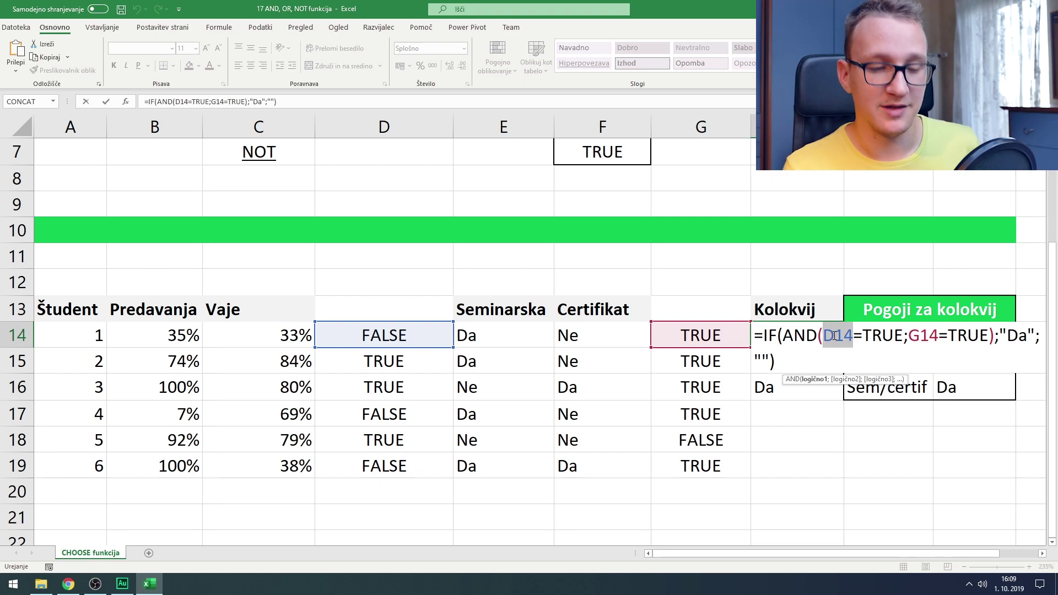
right_click(835, 335)
click(860, 391)
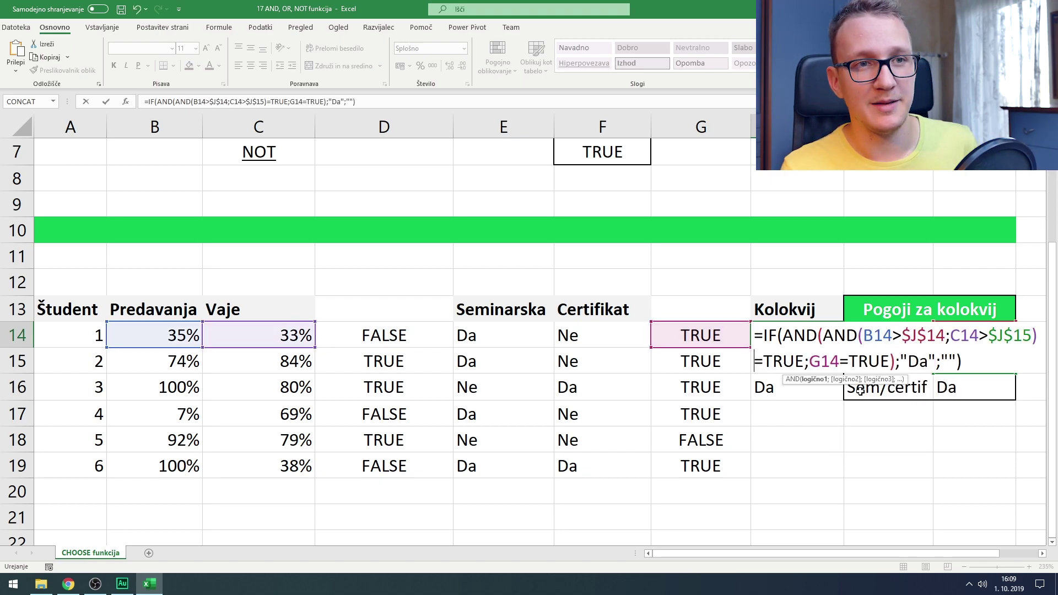
key(ctrl+Return)
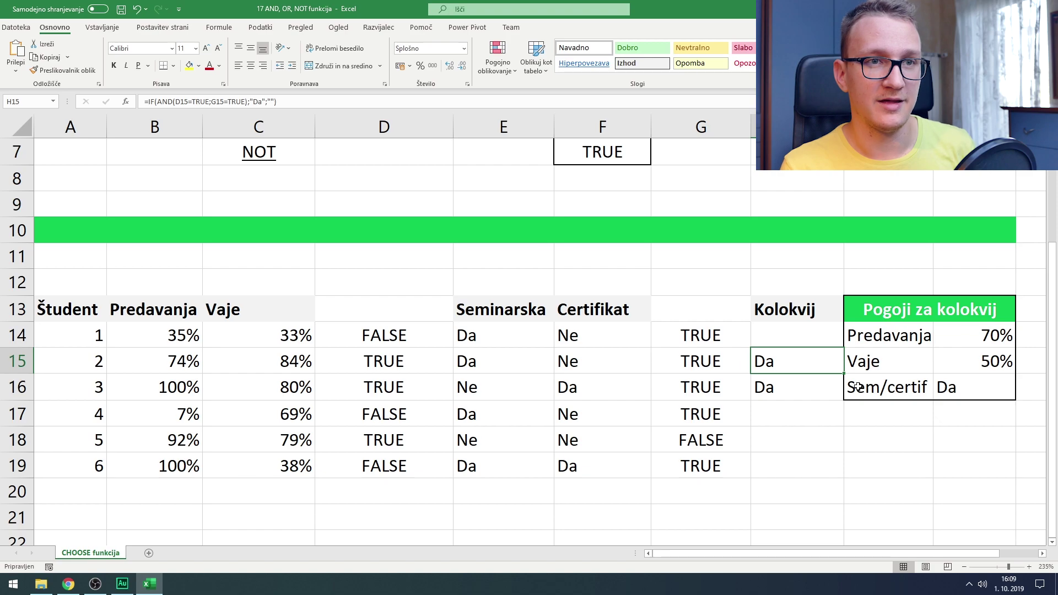
drag(843, 348, 847, 481)
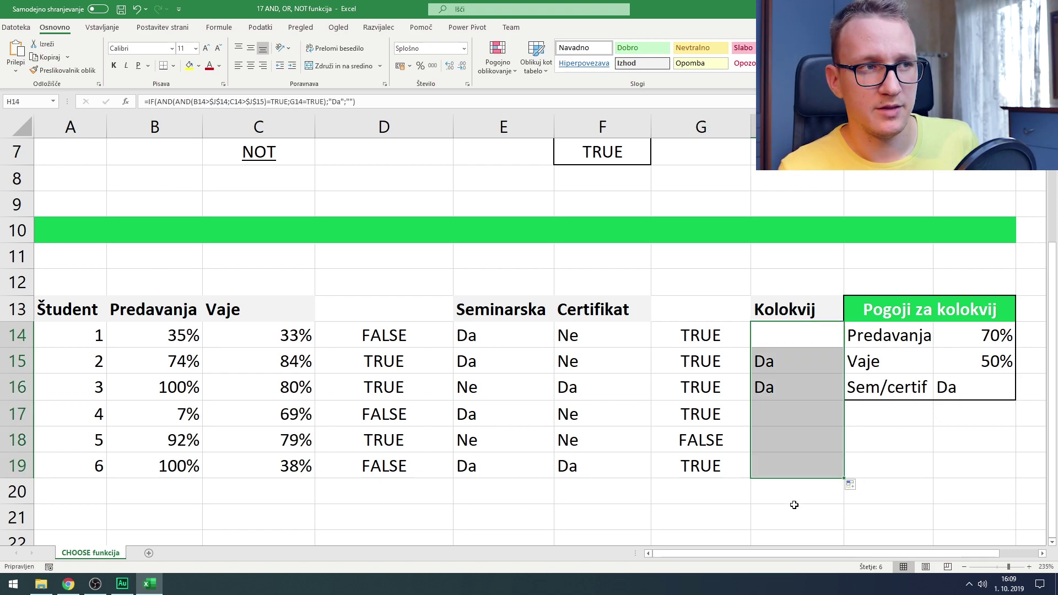
- Clear the AND helper results from column D, rows 12 to 20
click(775, 341)
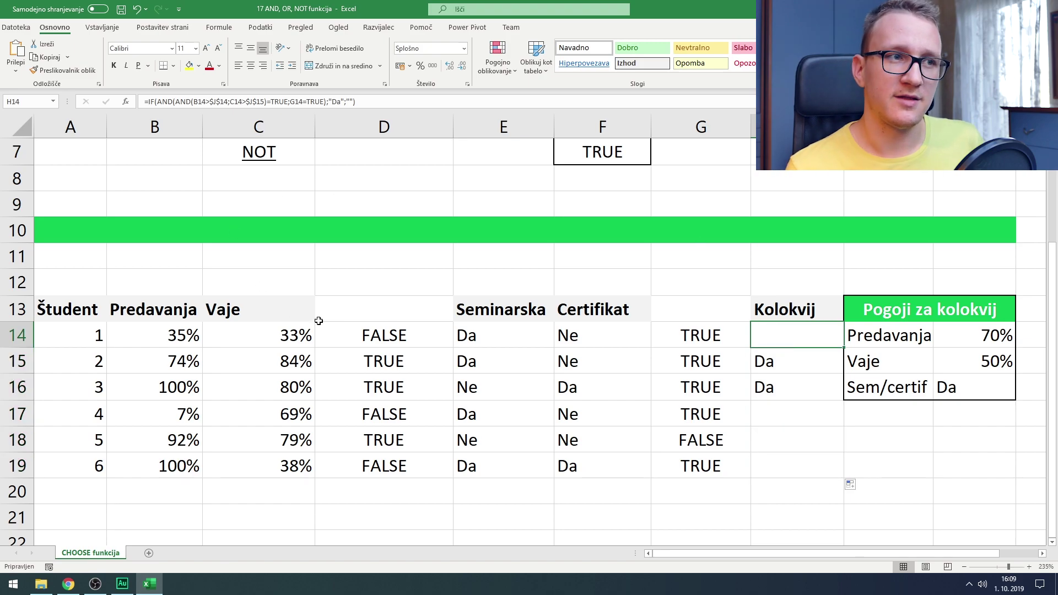
click(375, 340)
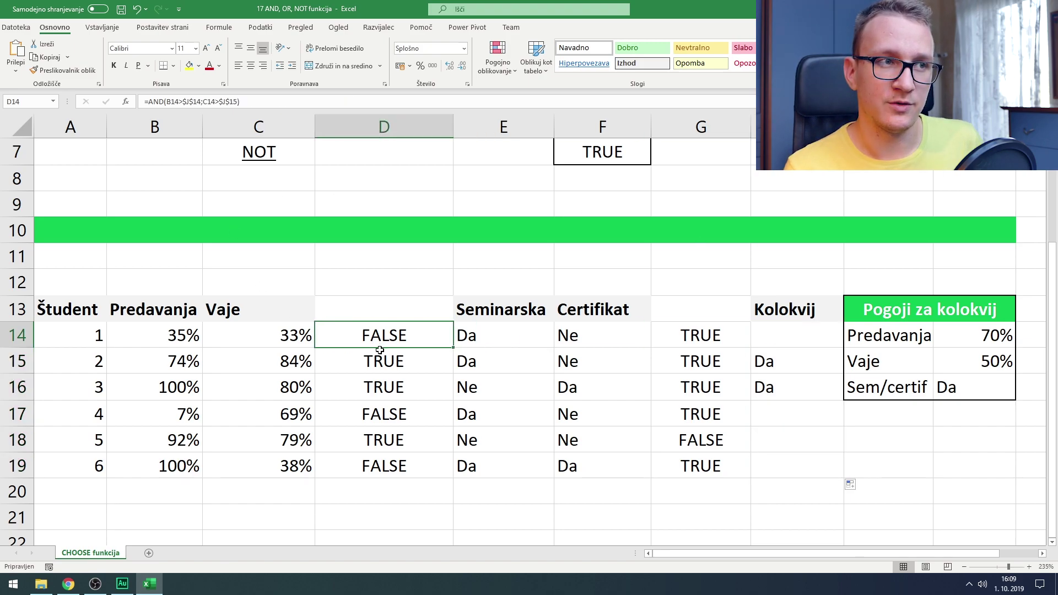
drag(387, 292, 396, 492)
key(Delete)
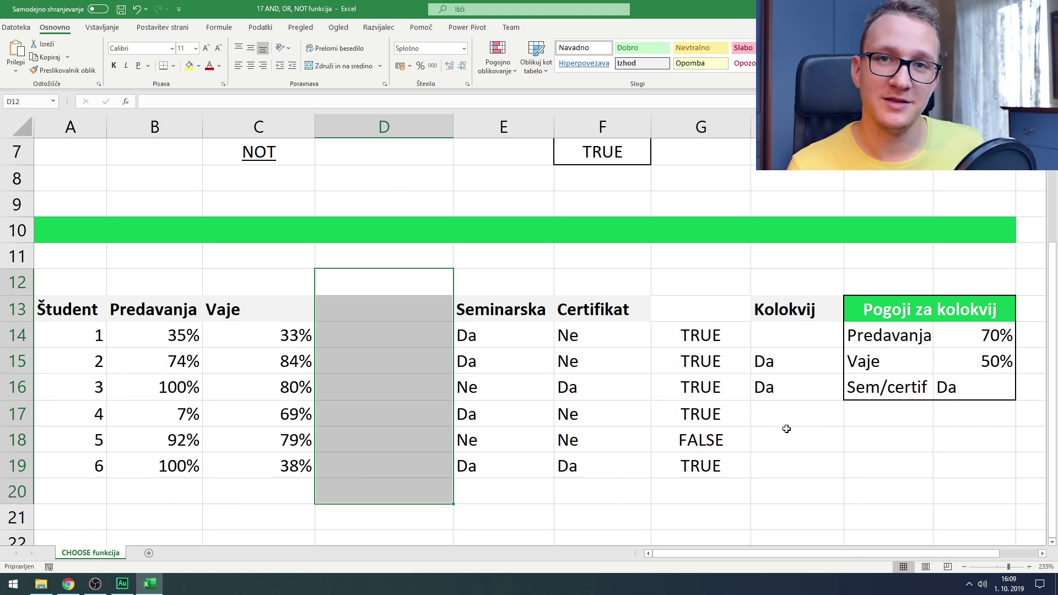
- Copy the OR expression, without its equals sign, from G14's formula, leaving the cell itself unchanged
click(713, 343)
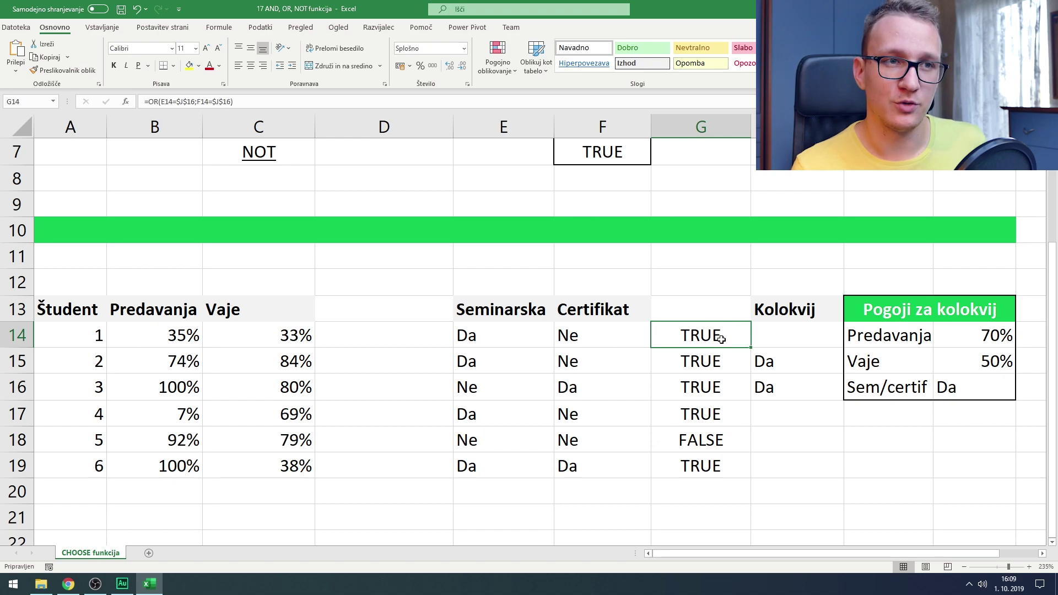
double_click(721, 337)
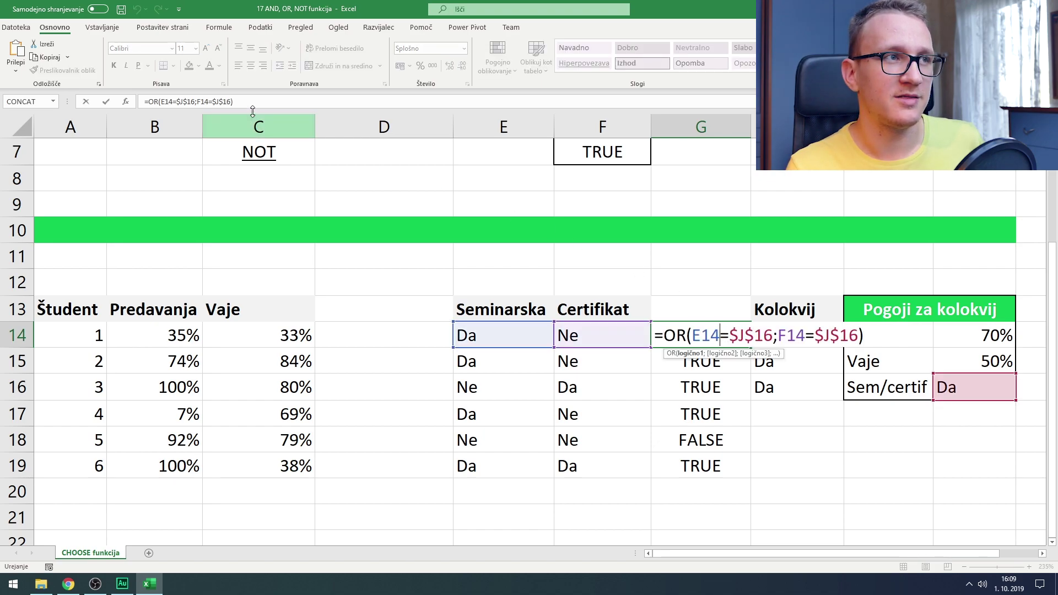
drag(233, 102, 152, 103)
right_click(150, 103)
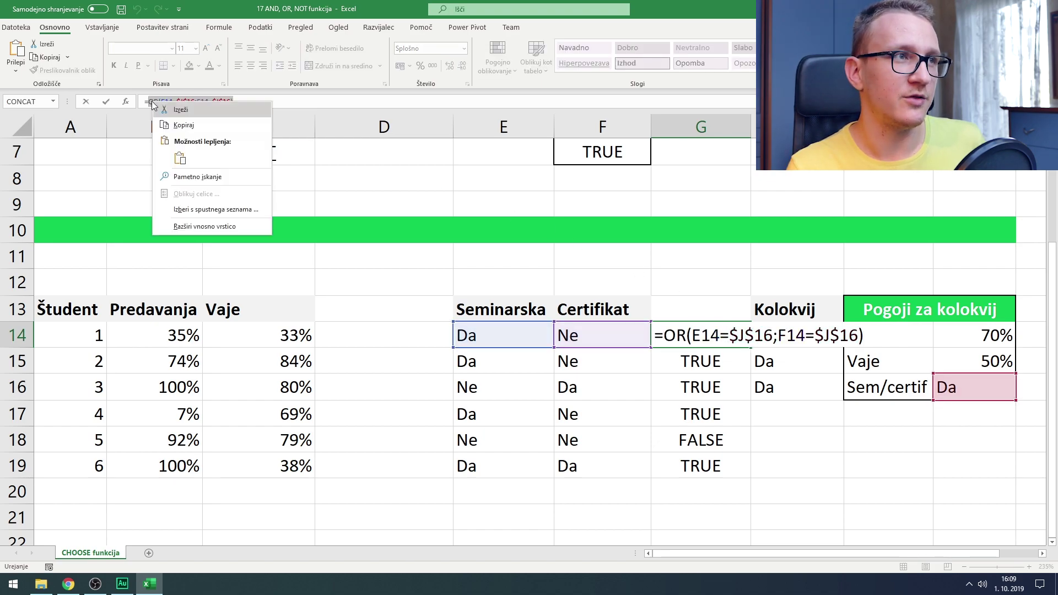
click(173, 122)
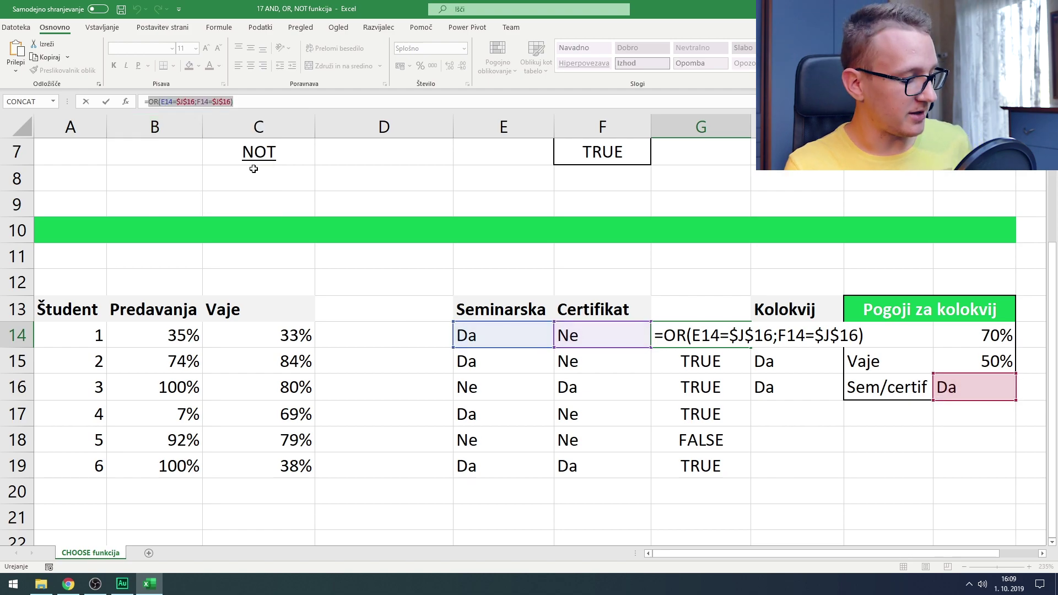
key(Escape)
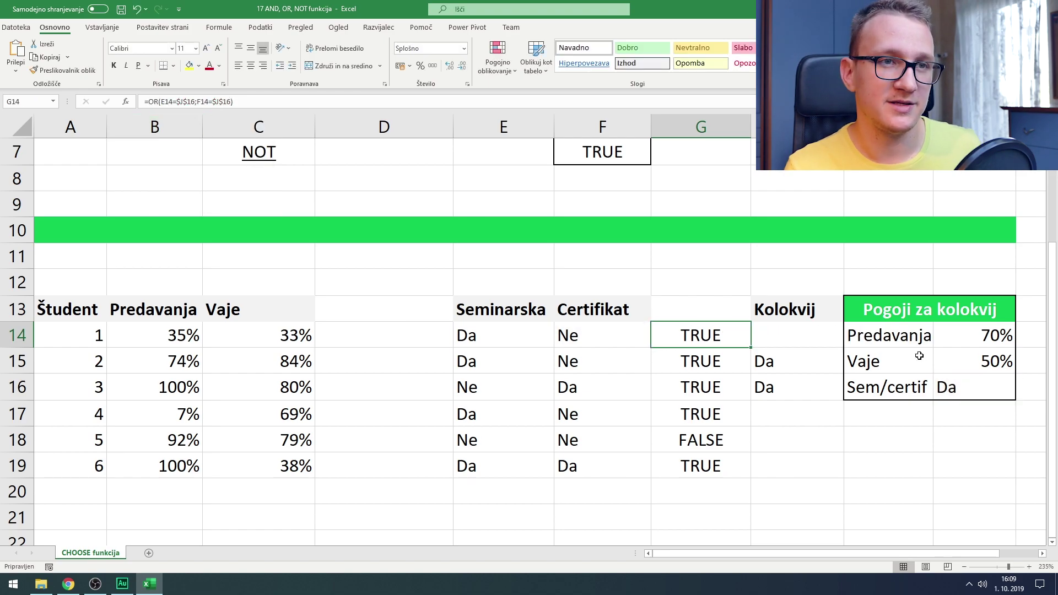
- Replace the G14 reference in H14's IF formula with the copied OR(E14=$J$16;F14=$J$16) expression
double_click(801, 336)
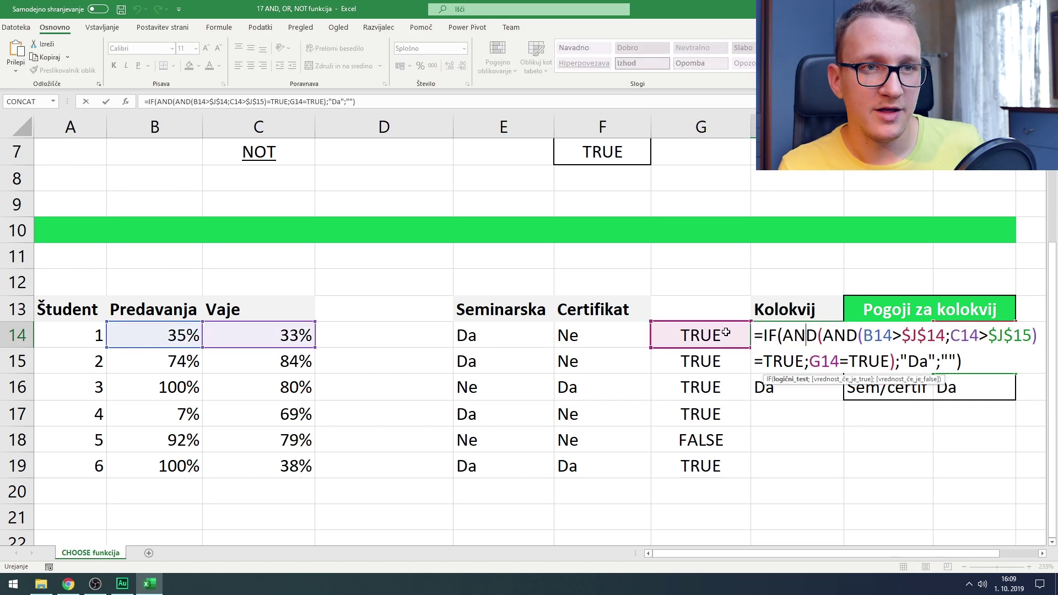
drag(842, 357, 808, 359)
right_click(825, 365)
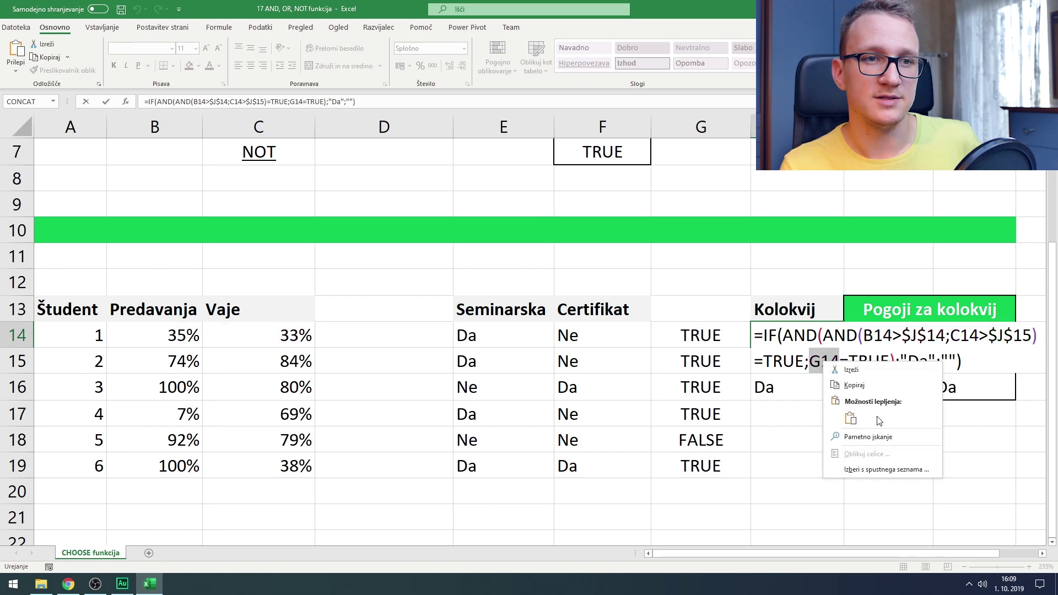
click(850, 419)
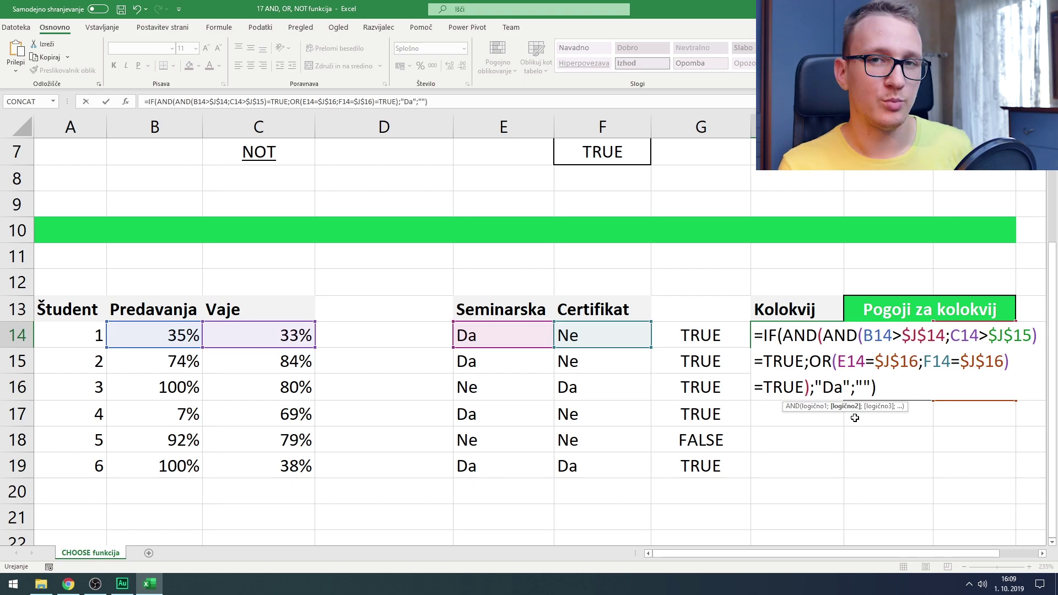
key(Return)
- Clear the OR helper results from G13:G20 and copy H14's combined formula down through H19
drag(711, 309, 706, 494)
key(Delete)
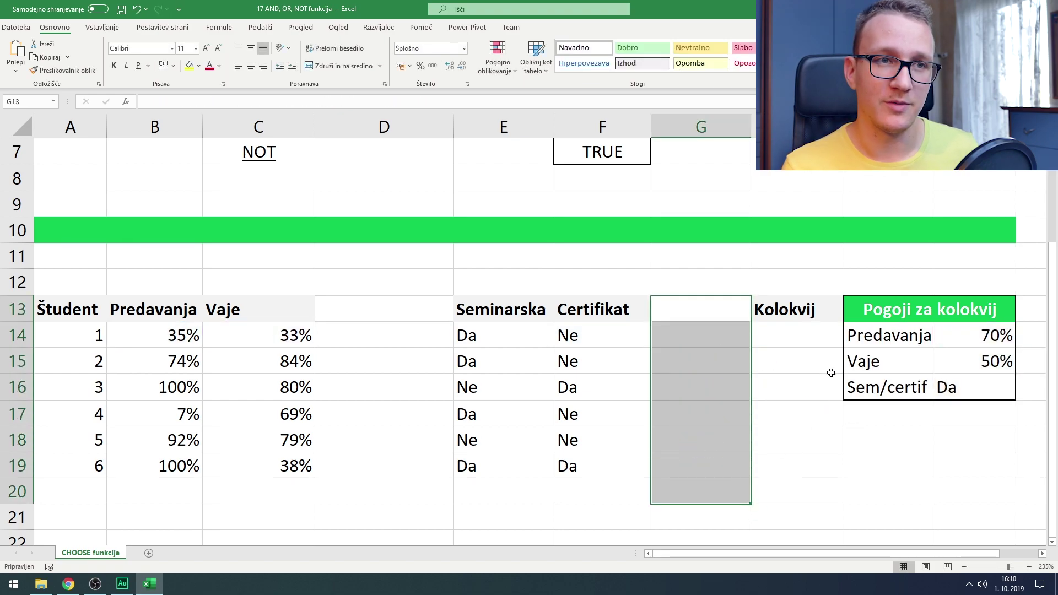
click(826, 330)
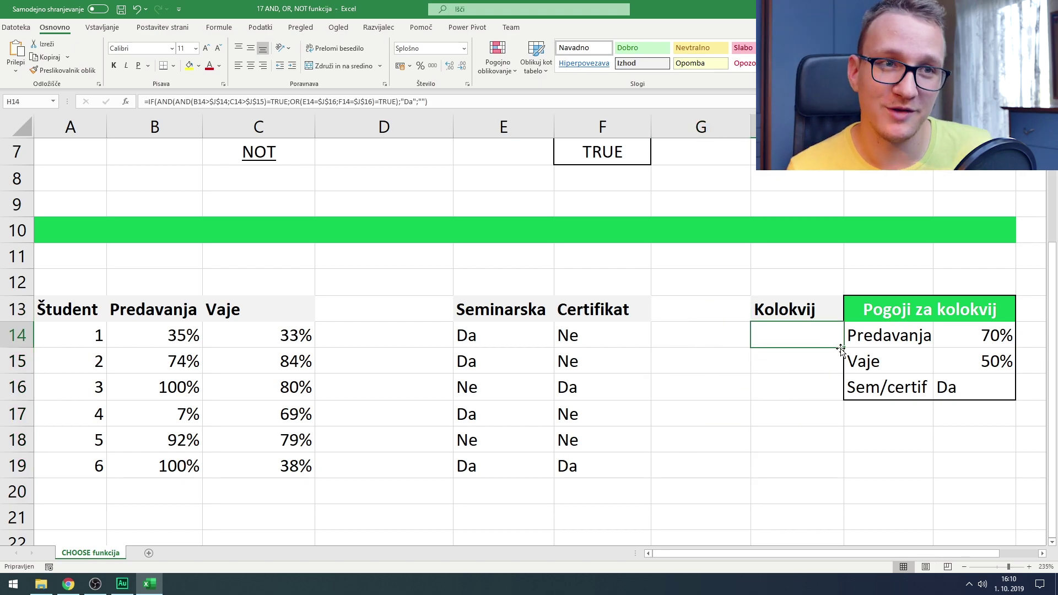
drag(843, 348, 844, 480)
click(966, 422)
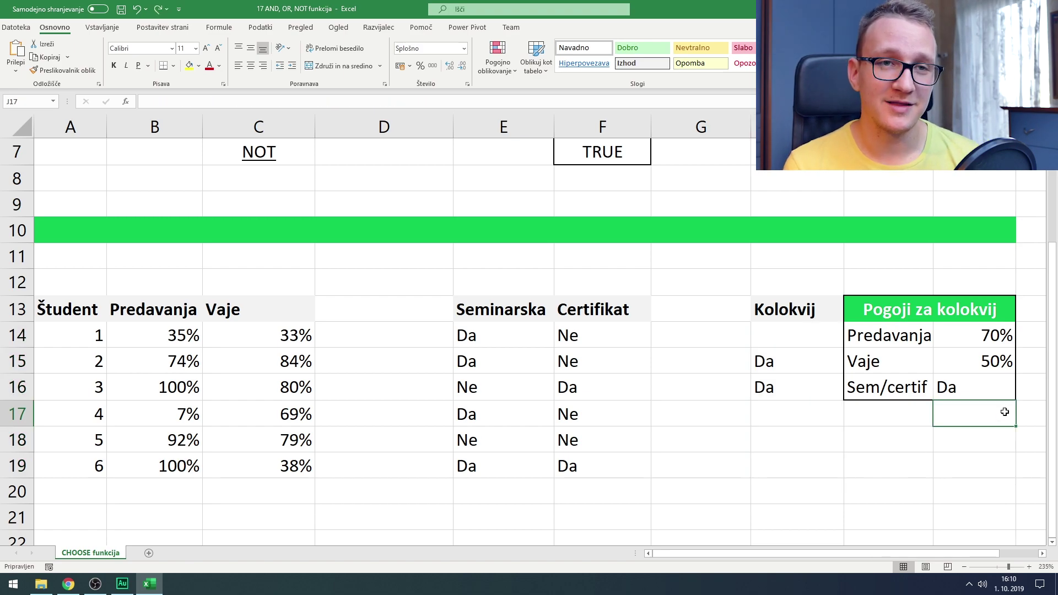
- Set the required attendance to 20% for Predavanja and 10% for Vaje, and select the Kolokvij results in H14:H19 for review
click(991, 342)
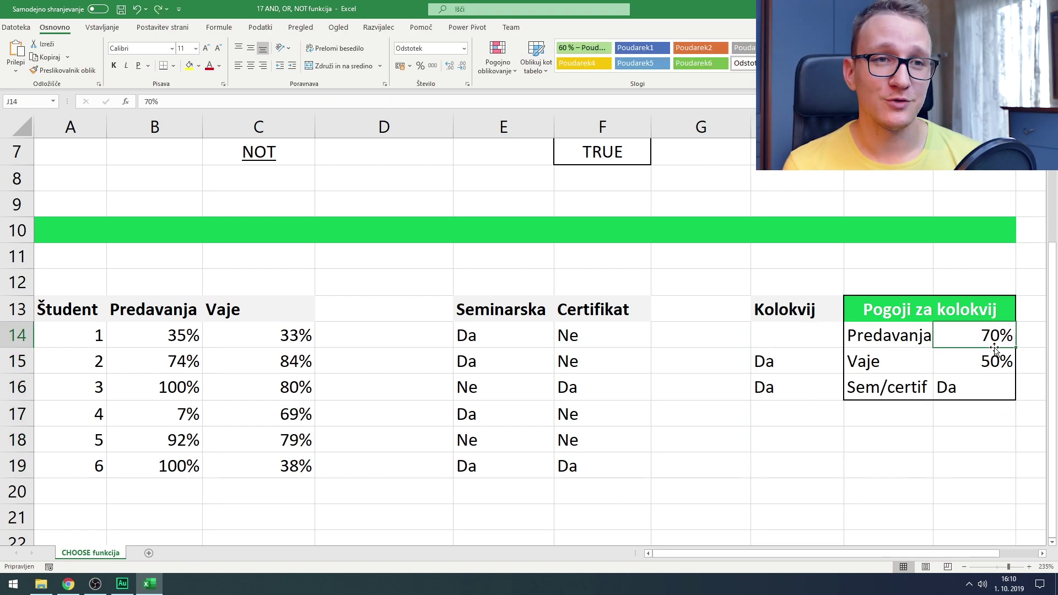
text(20)
key(Return)
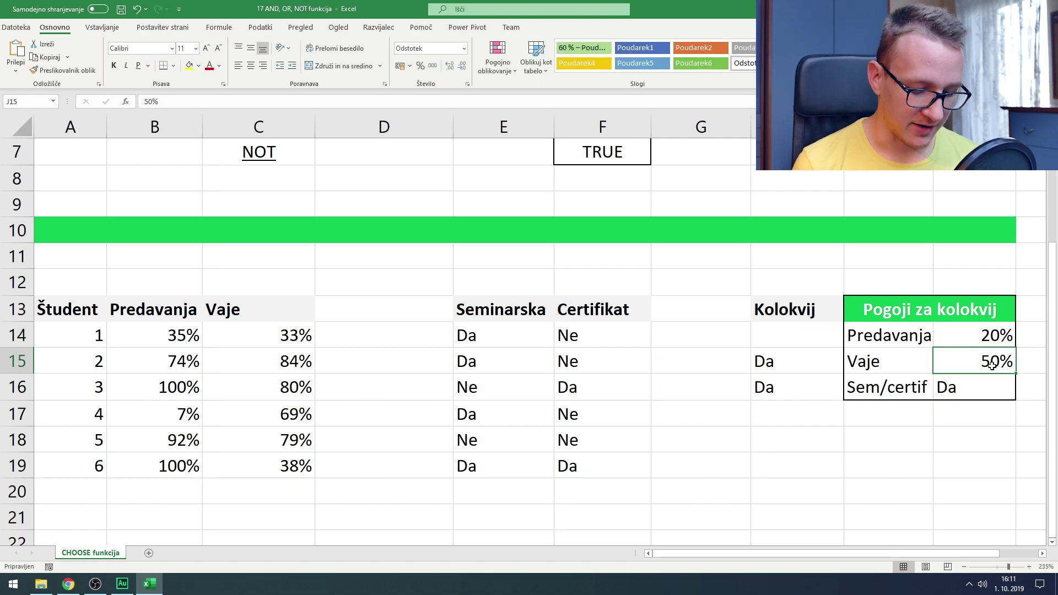
text(10)
key(Return)
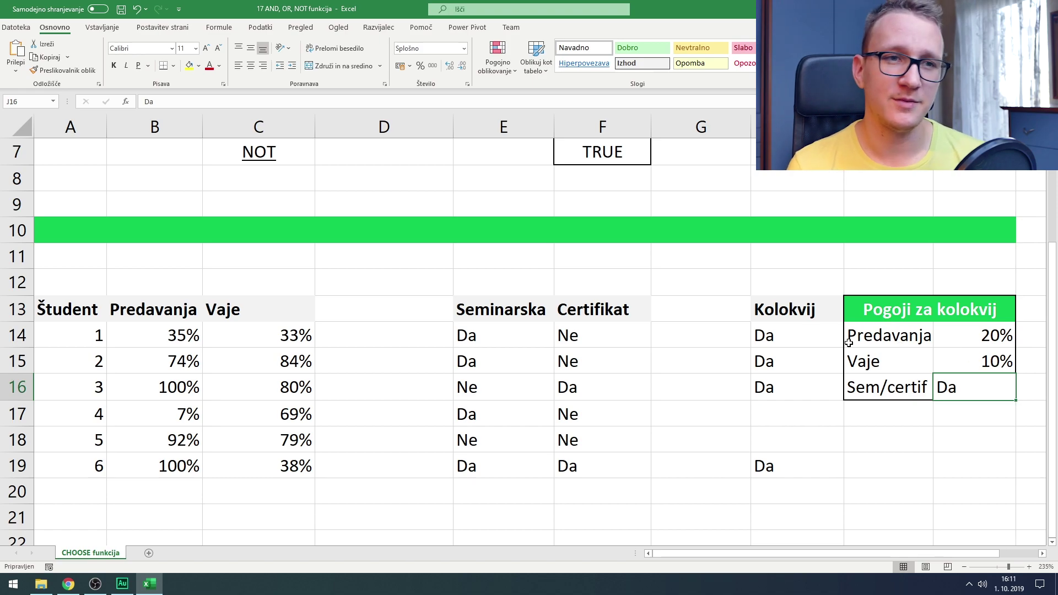
drag(798, 330, 827, 476)
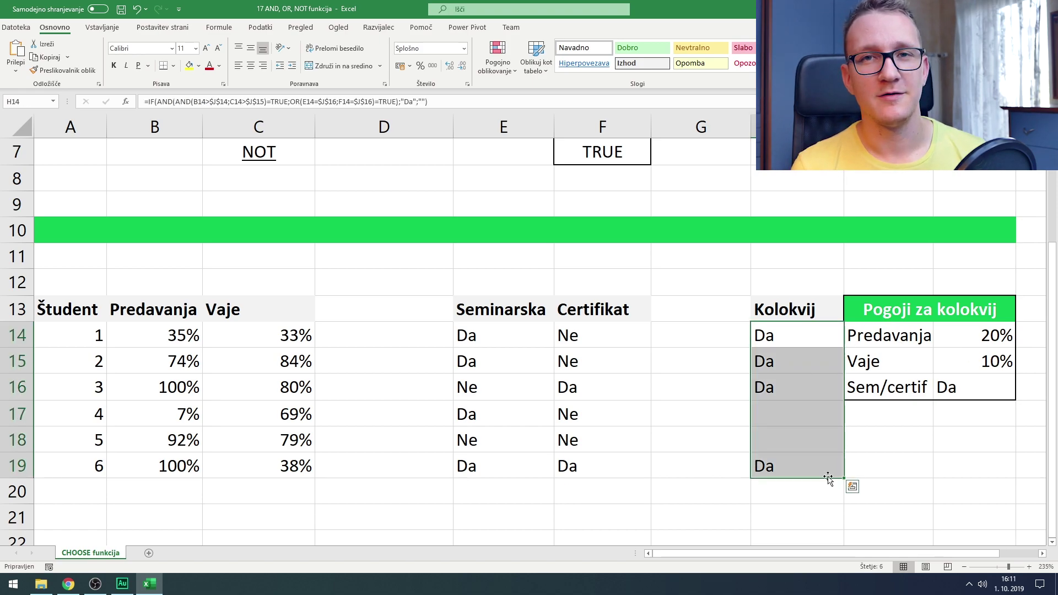